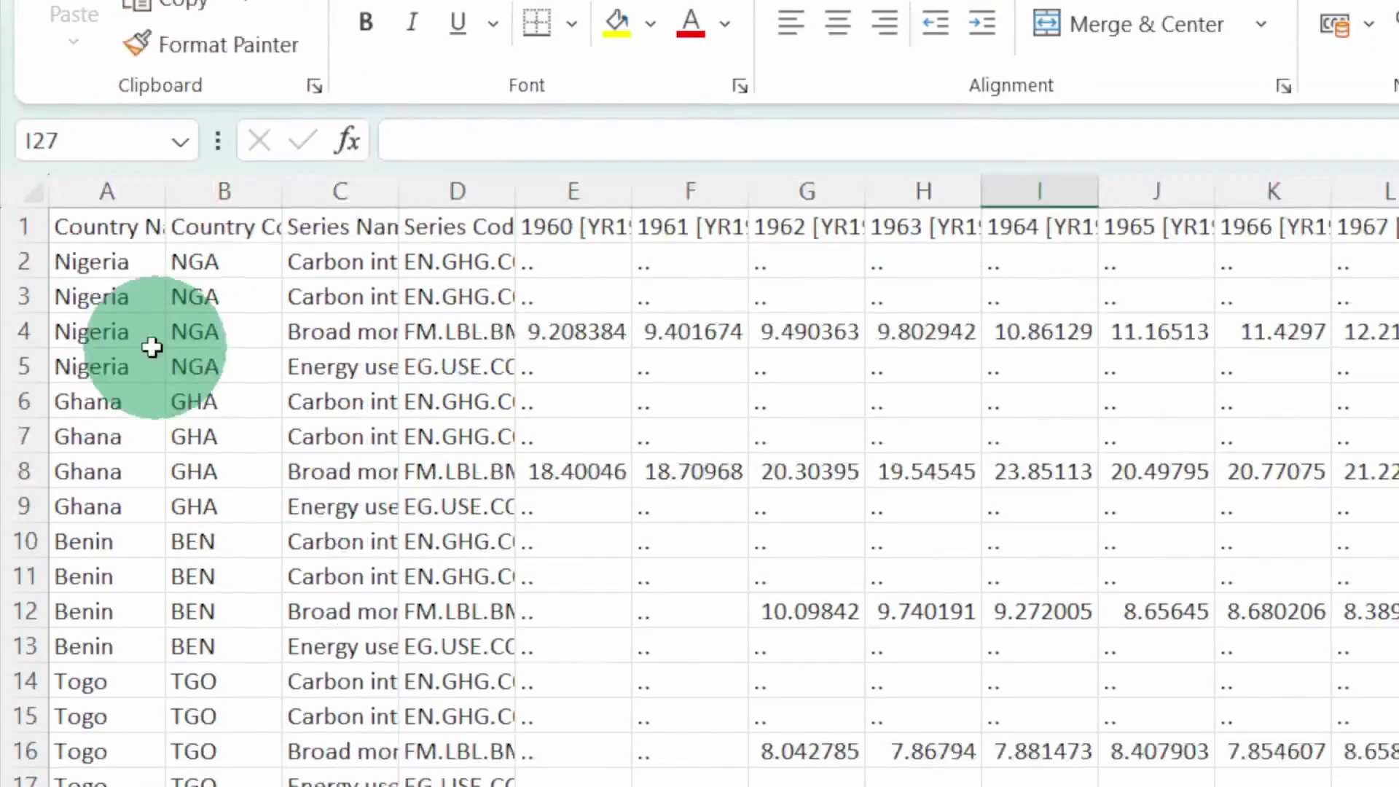
# - Turn on filtering for the header row of the World Bank data table
pyautogui.press('alt')
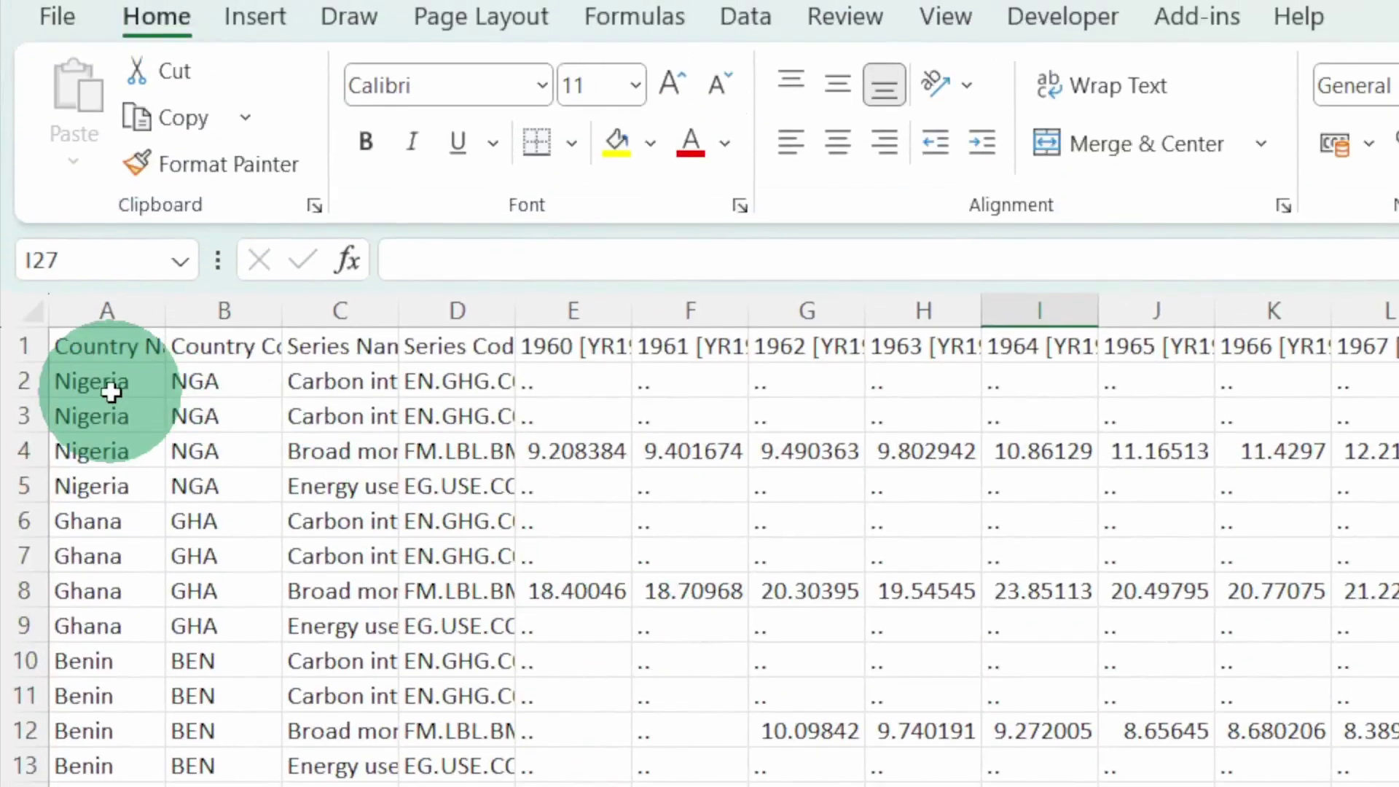
pyautogui.click(128, 403)
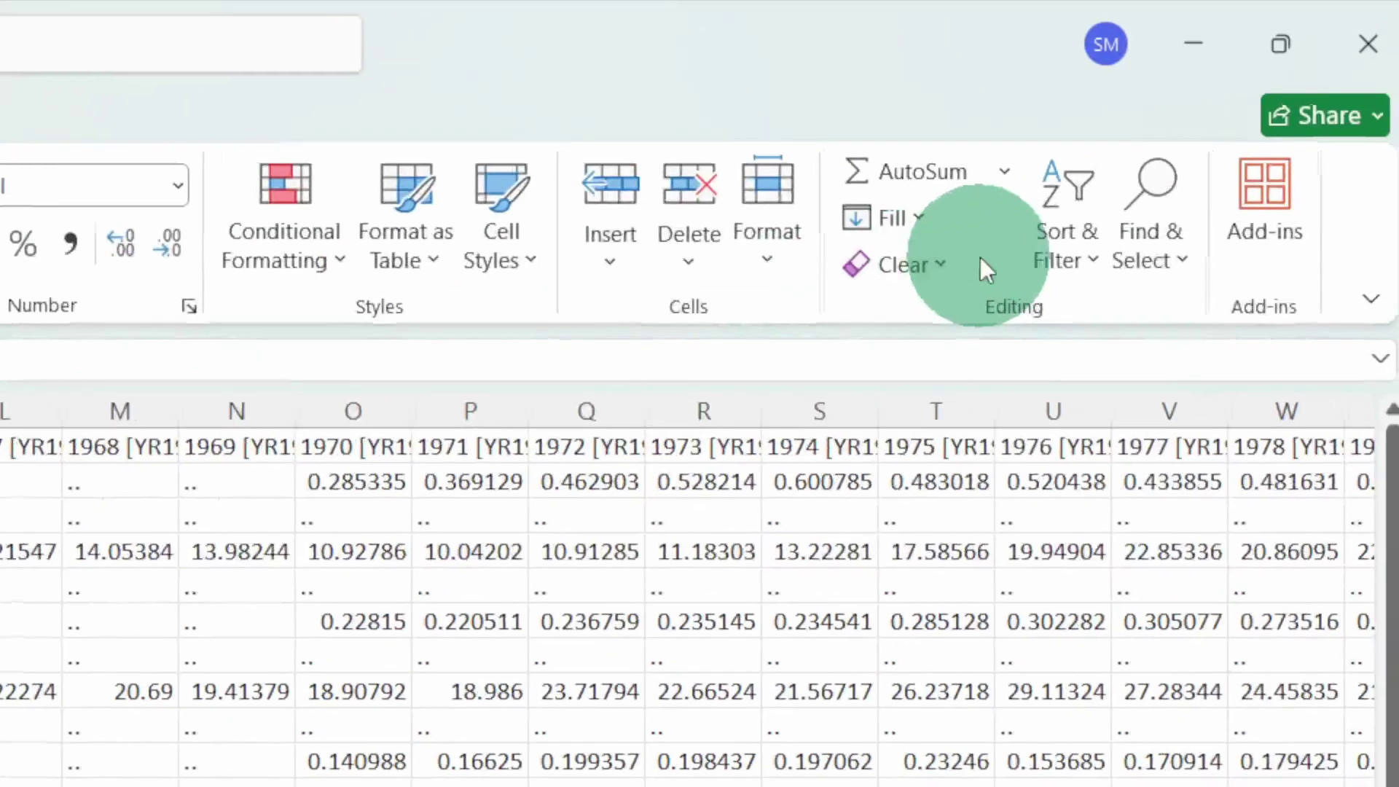
pyautogui.click(1049, 234)
pyautogui.click(1122, 478)
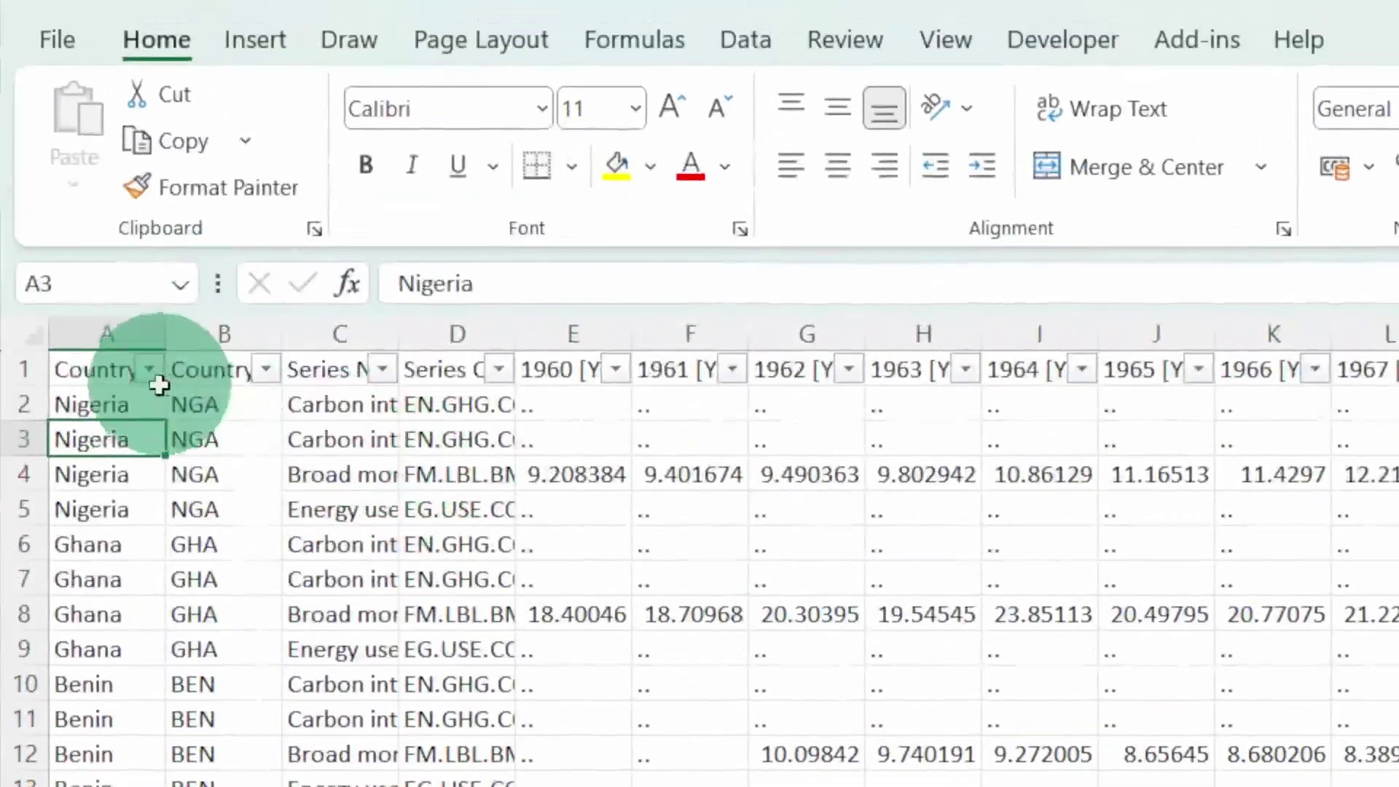
# - Filter the Country Name column to show only Benin
pyautogui.click(149, 376)
pyautogui.click(96, 758)
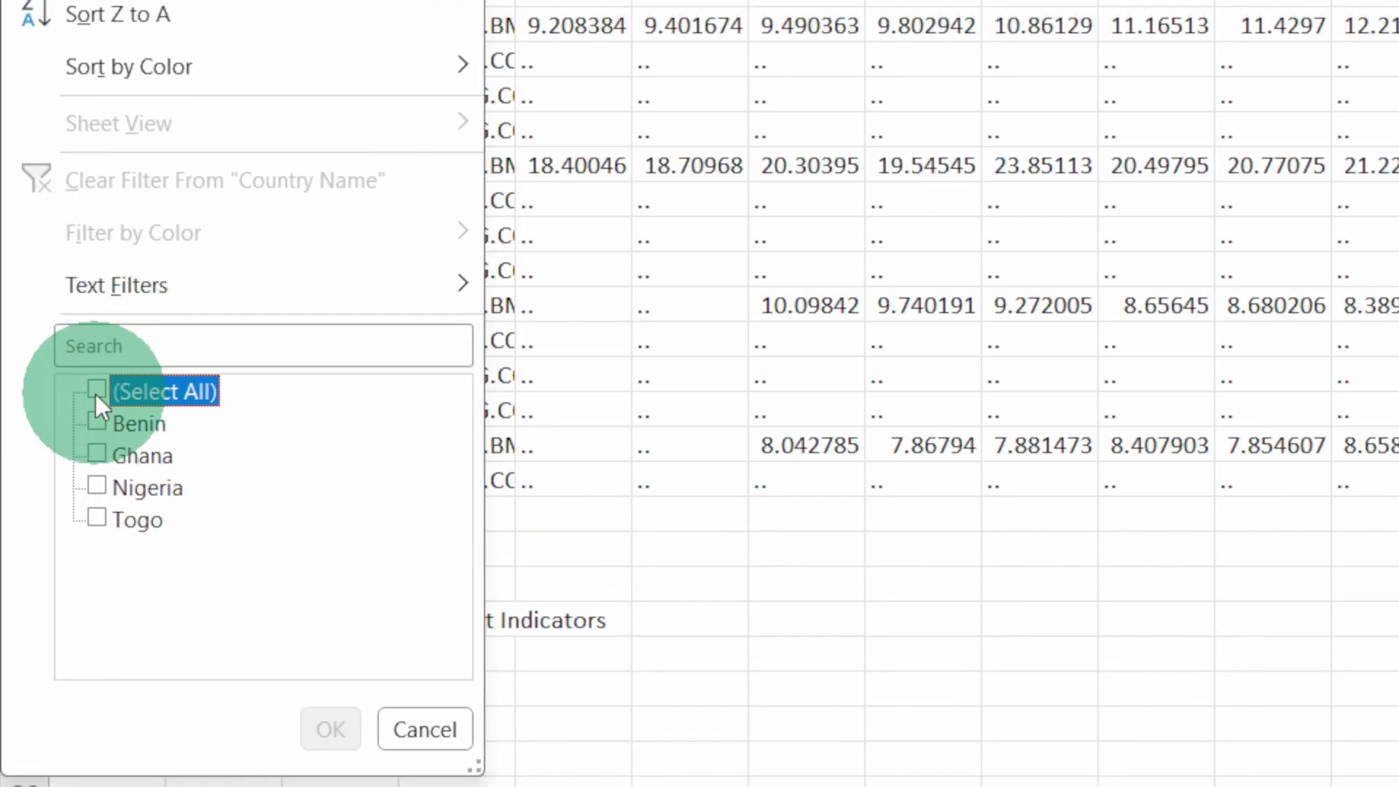
pyautogui.click(96, 421)
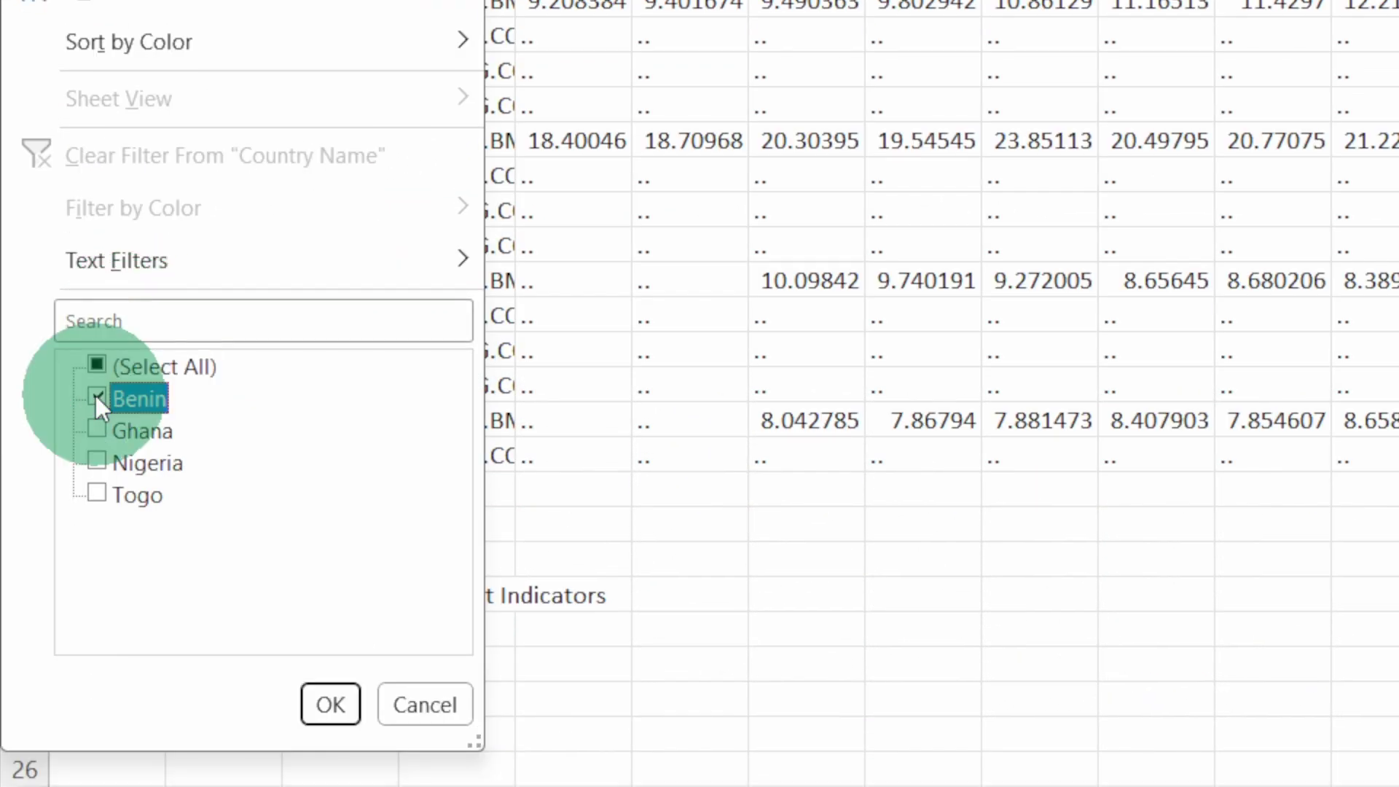
pyautogui.click(322, 701)
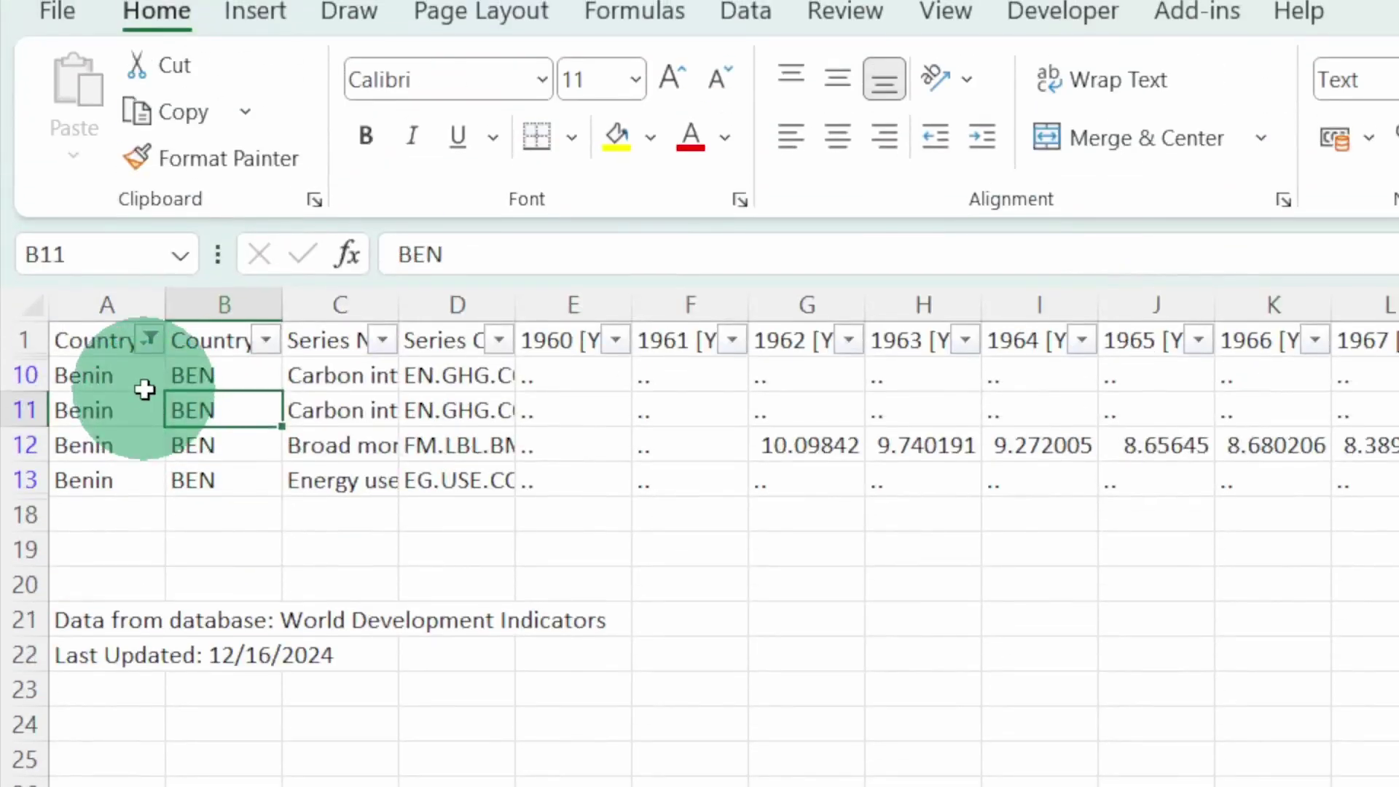
# - Copy the filtered Benin table with its headers and paste it transposed at cell A1 of a new sheet
pyautogui.click(146, 388)
pyautogui.hotkey('ctrl', 'a')
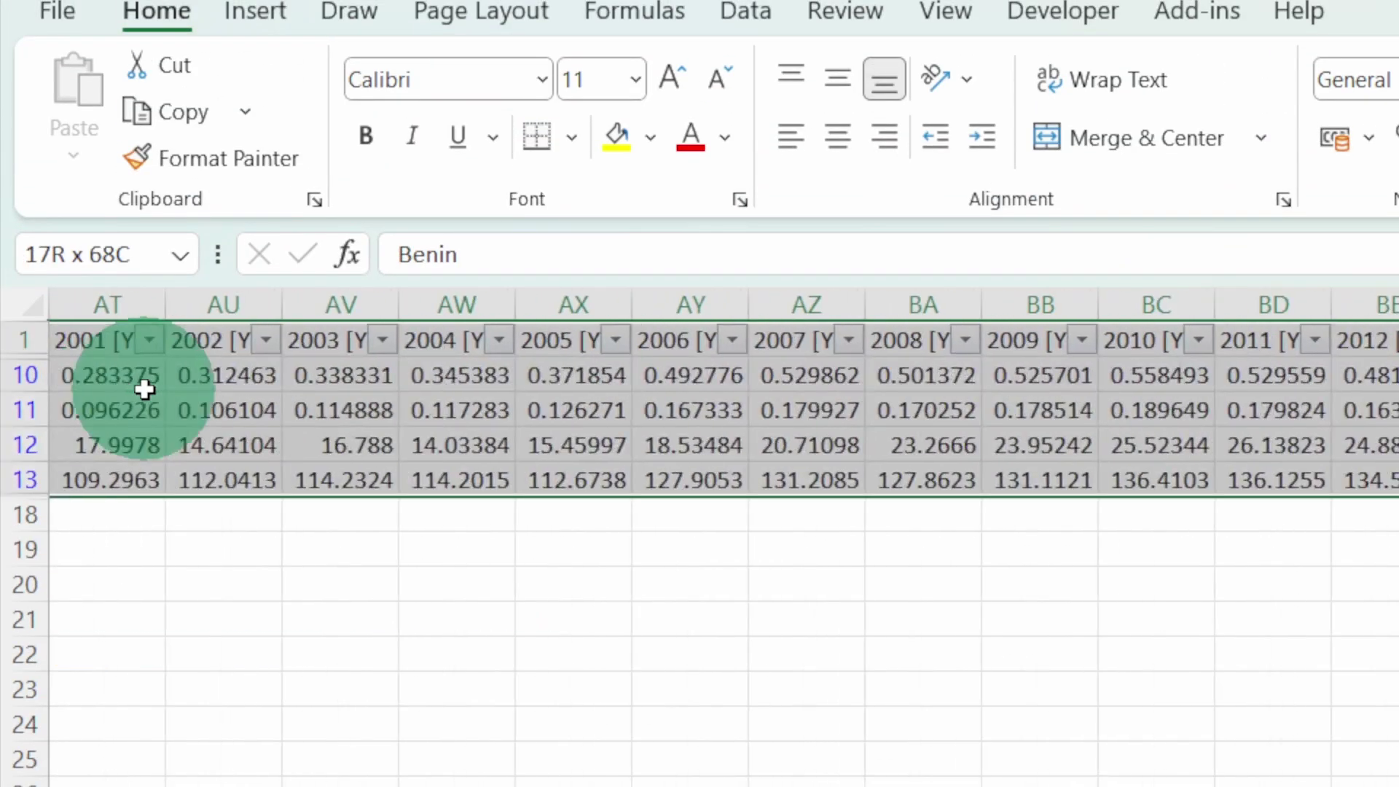
pyautogui.hotkey('ctrl', 'c')
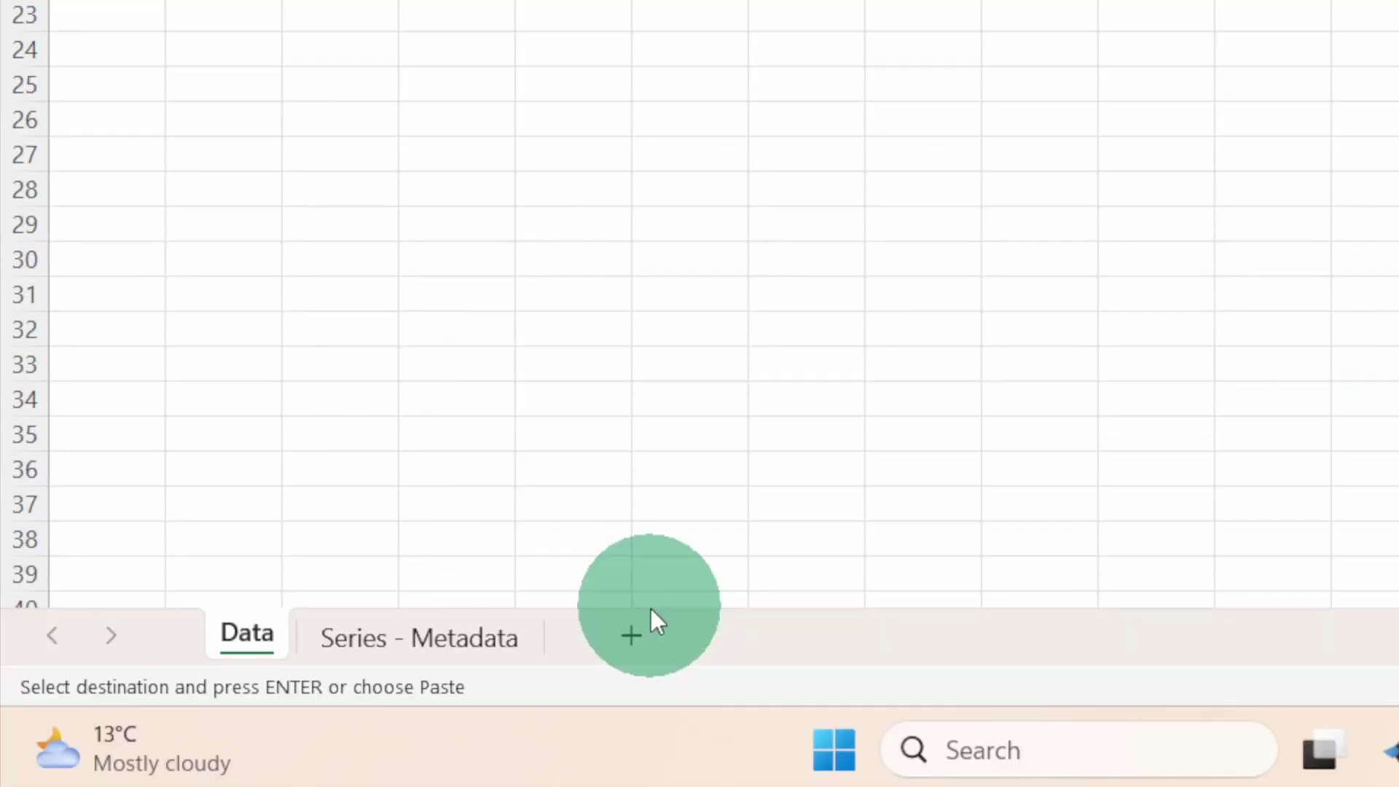
pyautogui.click(631, 632)
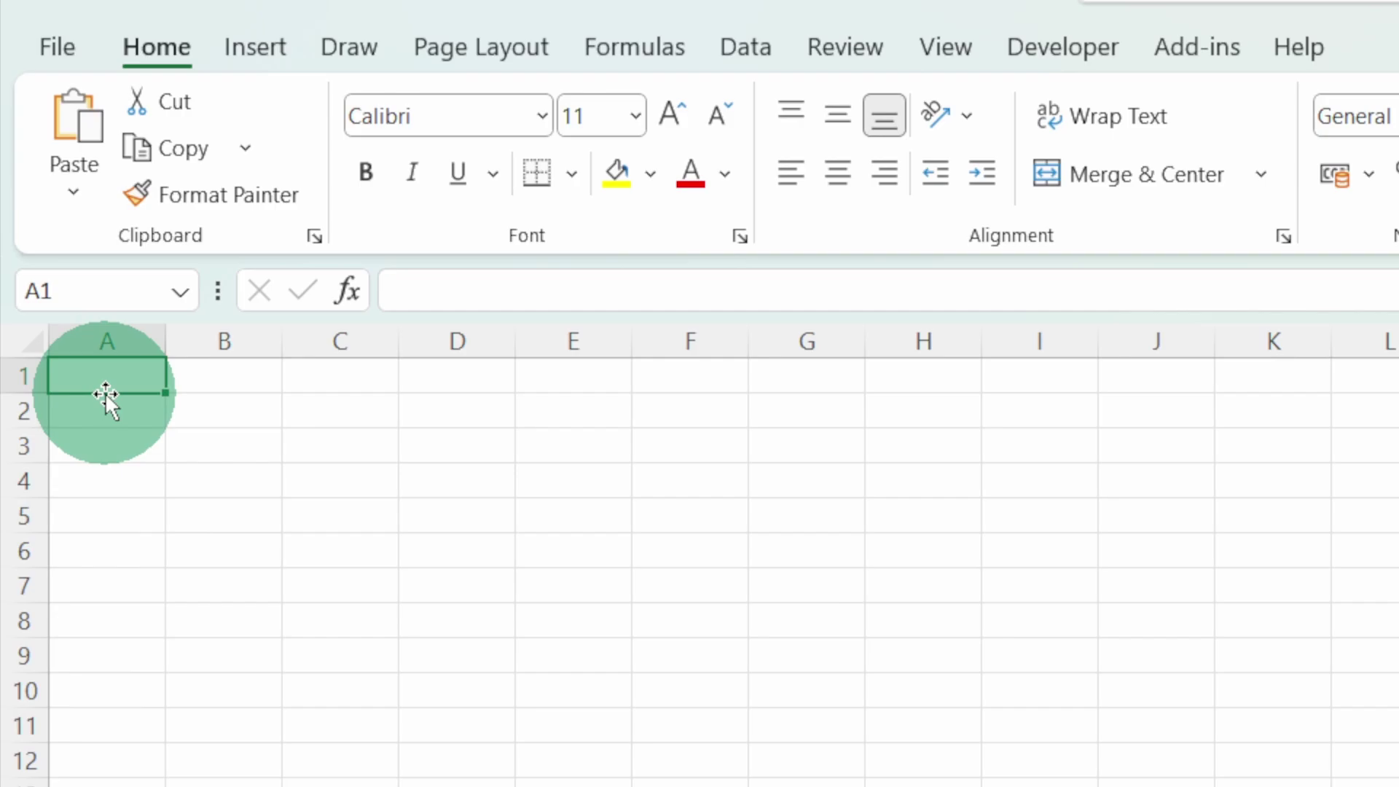
pyautogui.rightClick(106, 394)
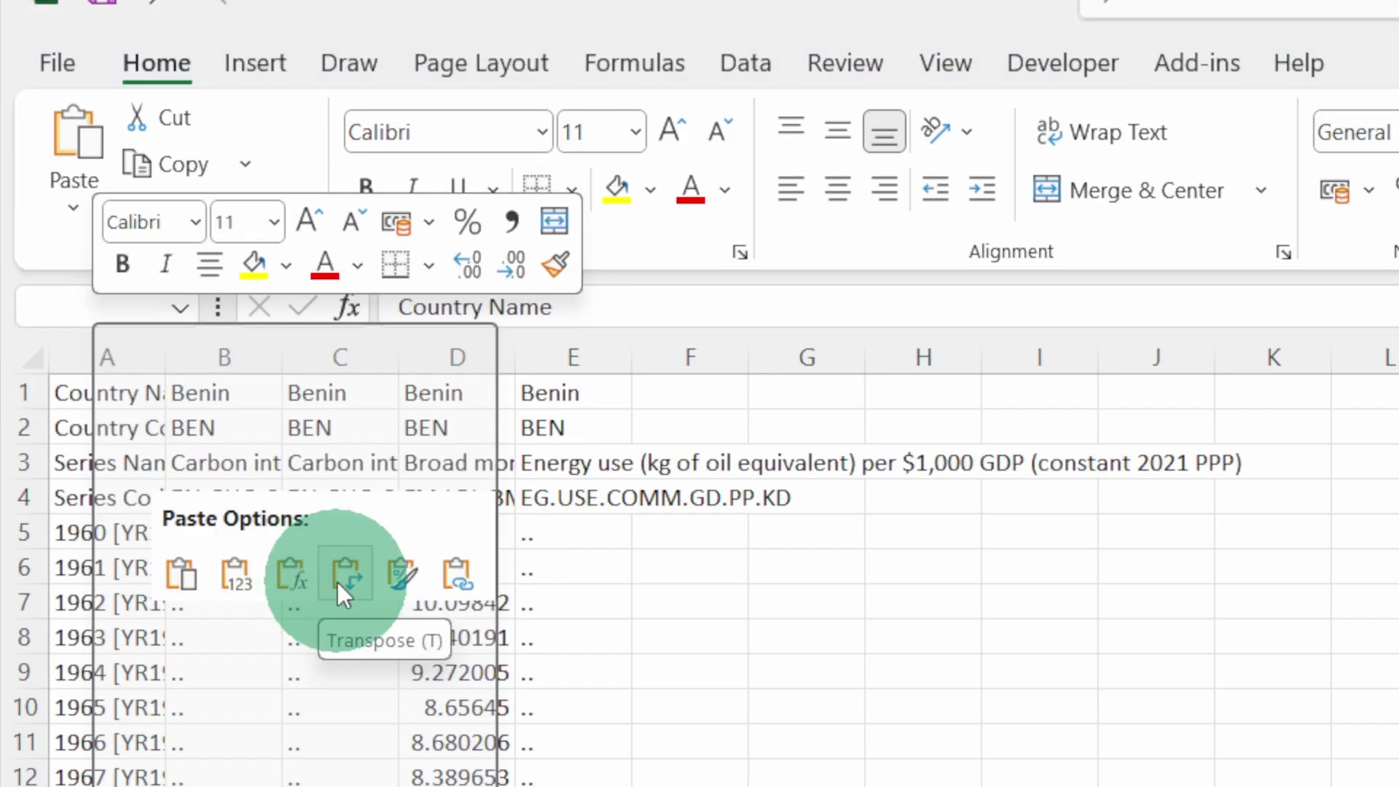
pyautogui.click(341, 579)
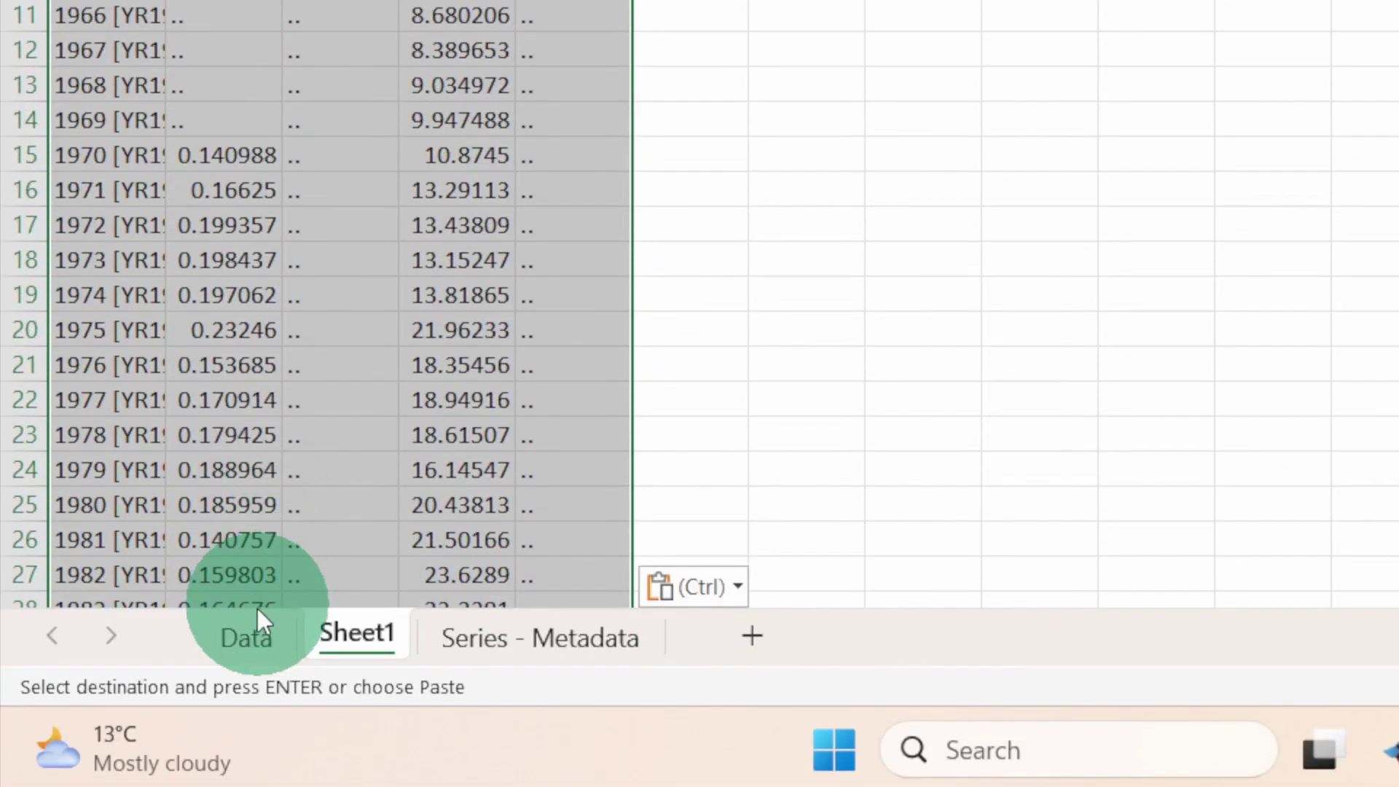
# - On the Data sheet, change the Country Name filter to show only Ghana
pyautogui.click(254, 633)
pyautogui.hotkey('ctrl', 'Home')
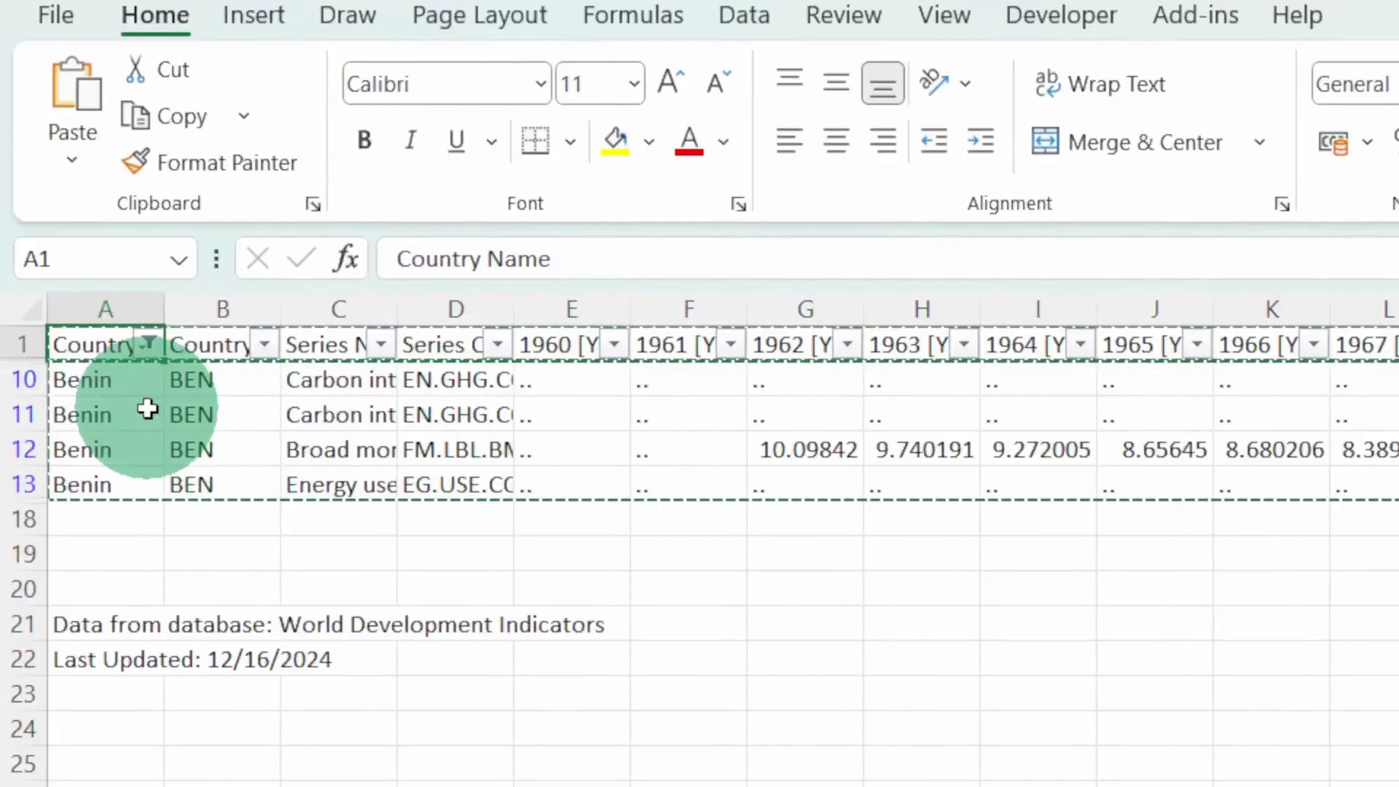
pyautogui.click(148, 343)
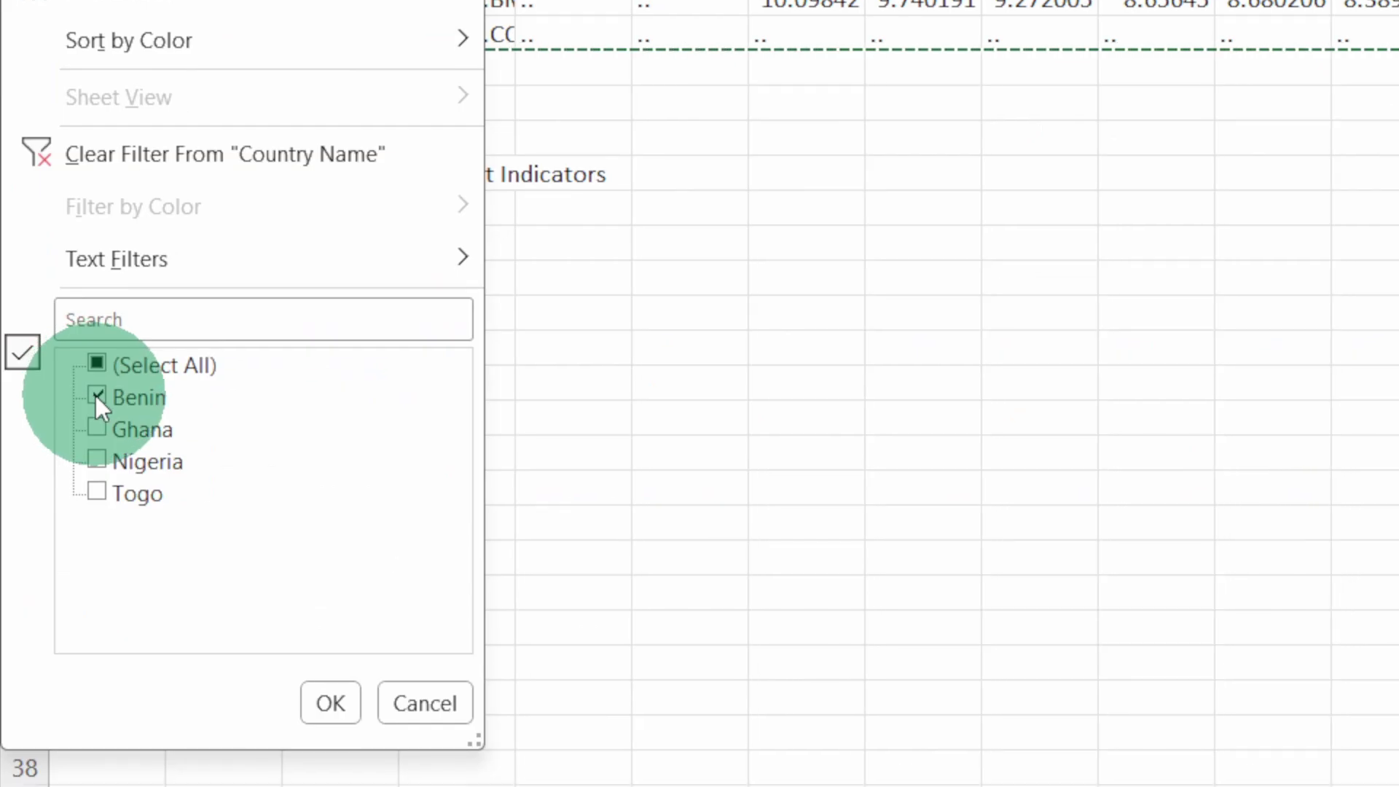
pyautogui.click(96, 399)
pyautogui.click(96, 426)
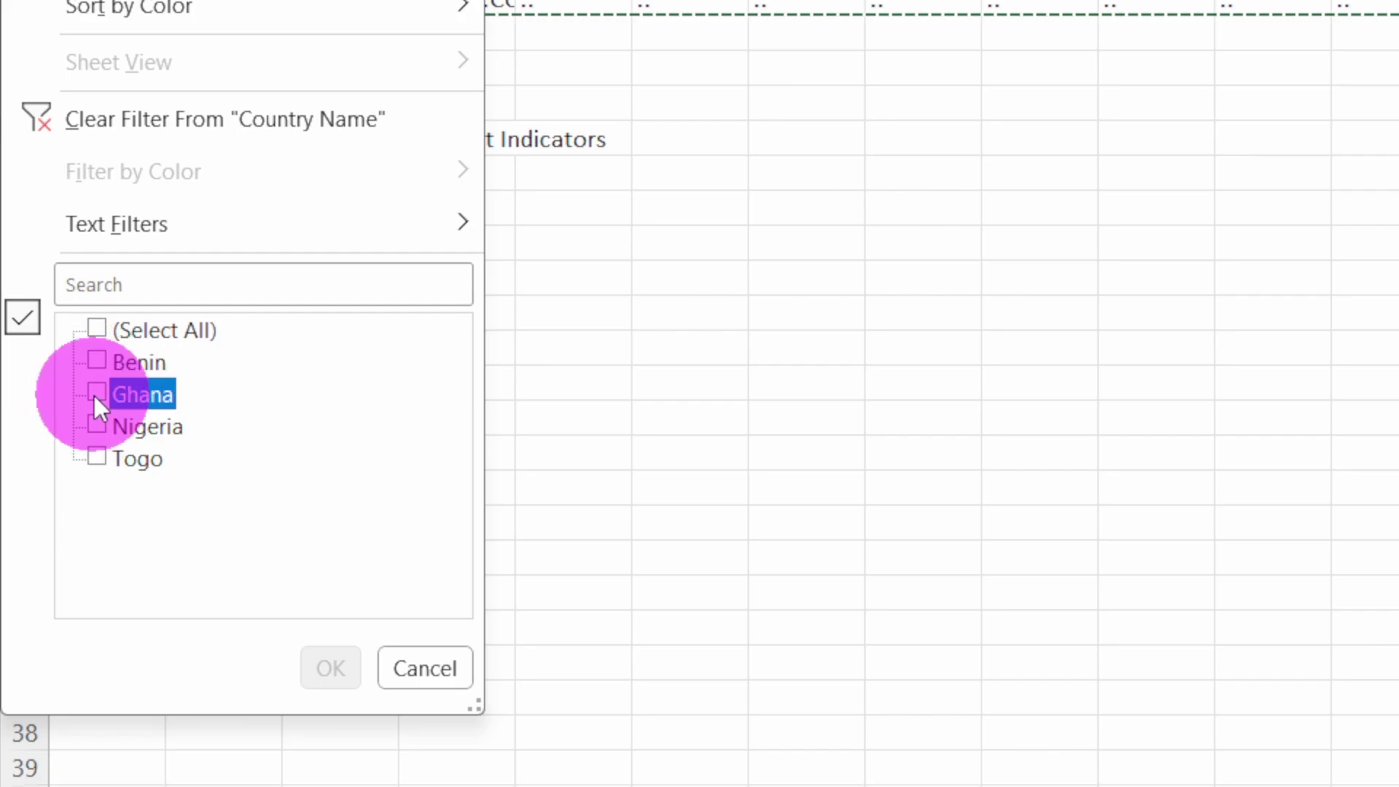
pyautogui.click(317, 685)
pyautogui.click(320, 663)
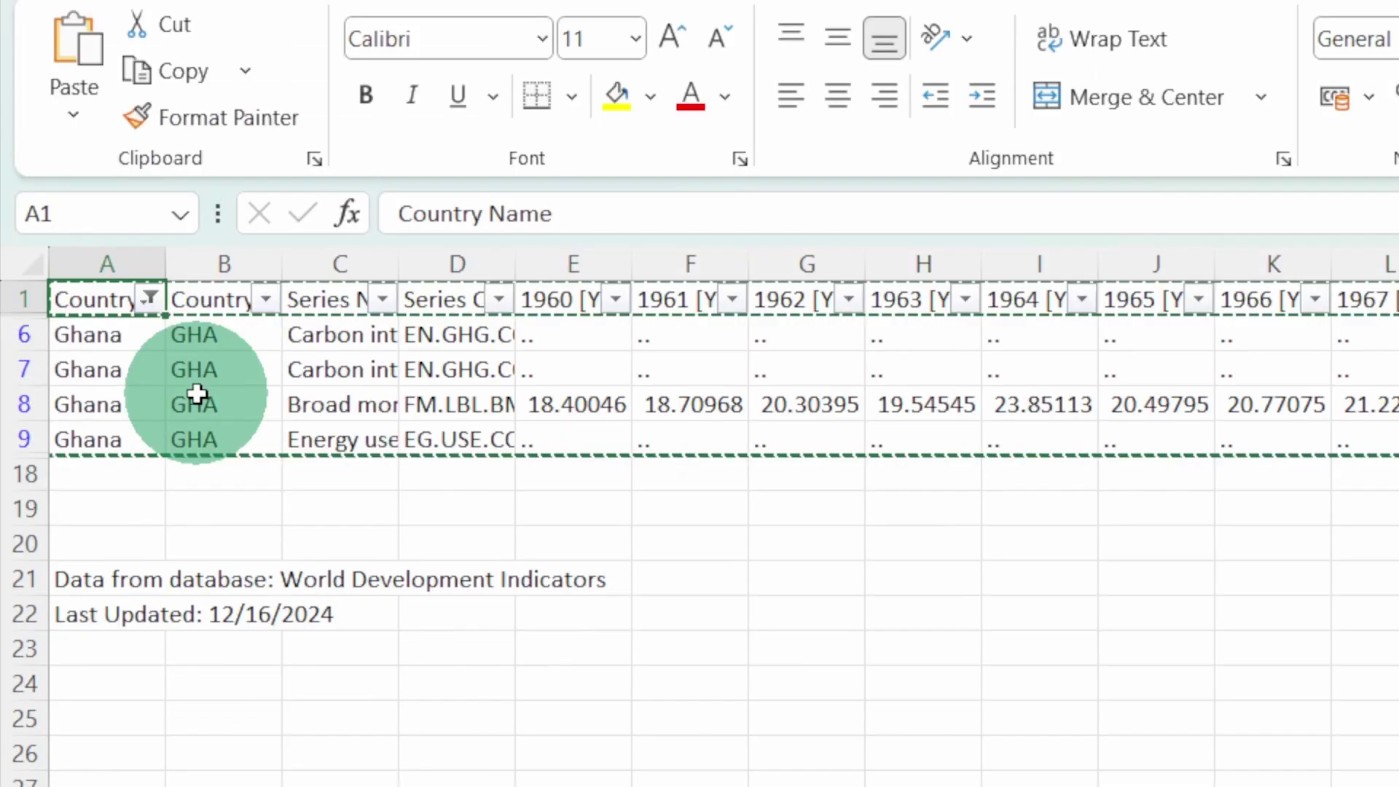
# - Copy the filtered Ghana table with its headers and paste it transposed at cell A1 of a new sheet
pyautogui.hotkey('ctrl', 'shift', 'Right')
pyautogui.hotkey('ctrl', 'shift', 'Down')
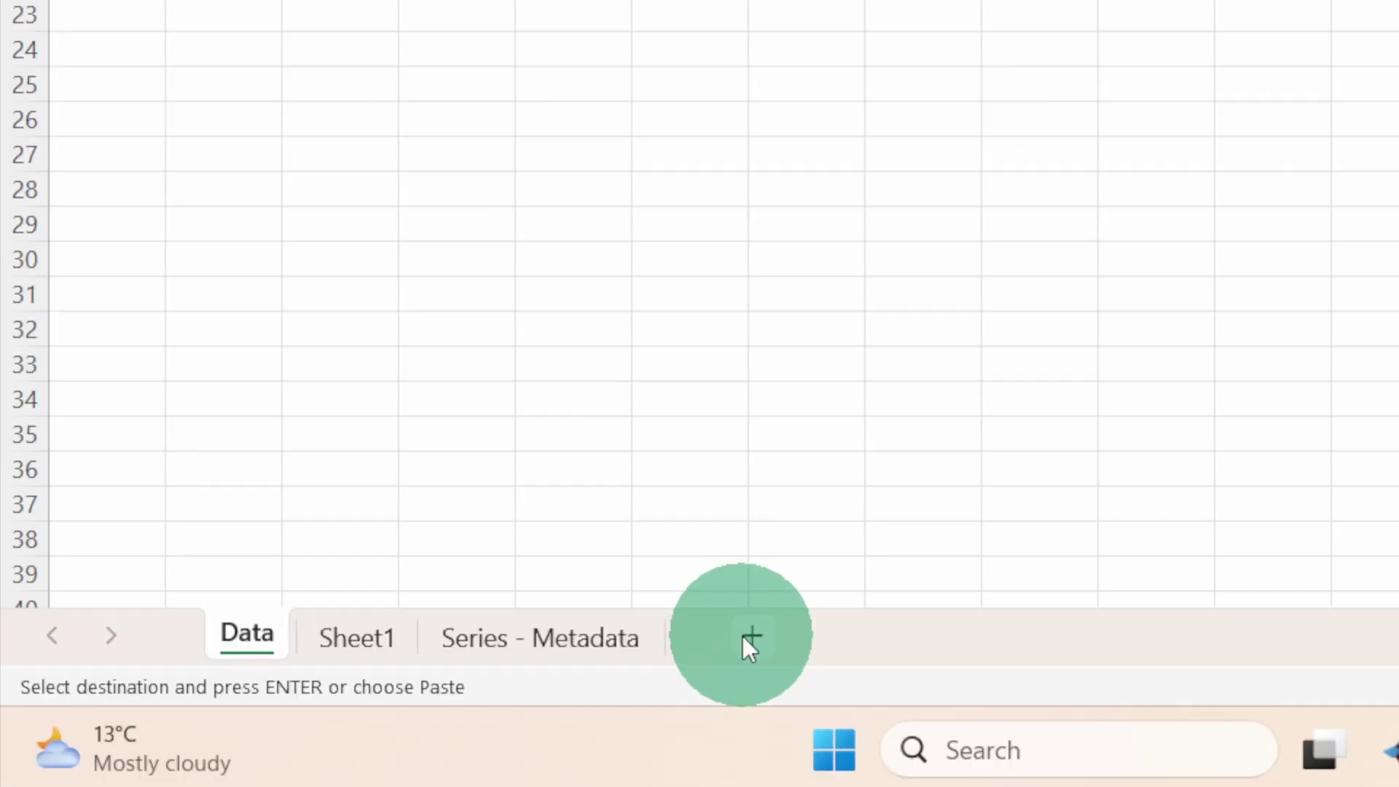
pyautogui.click(751, 636)
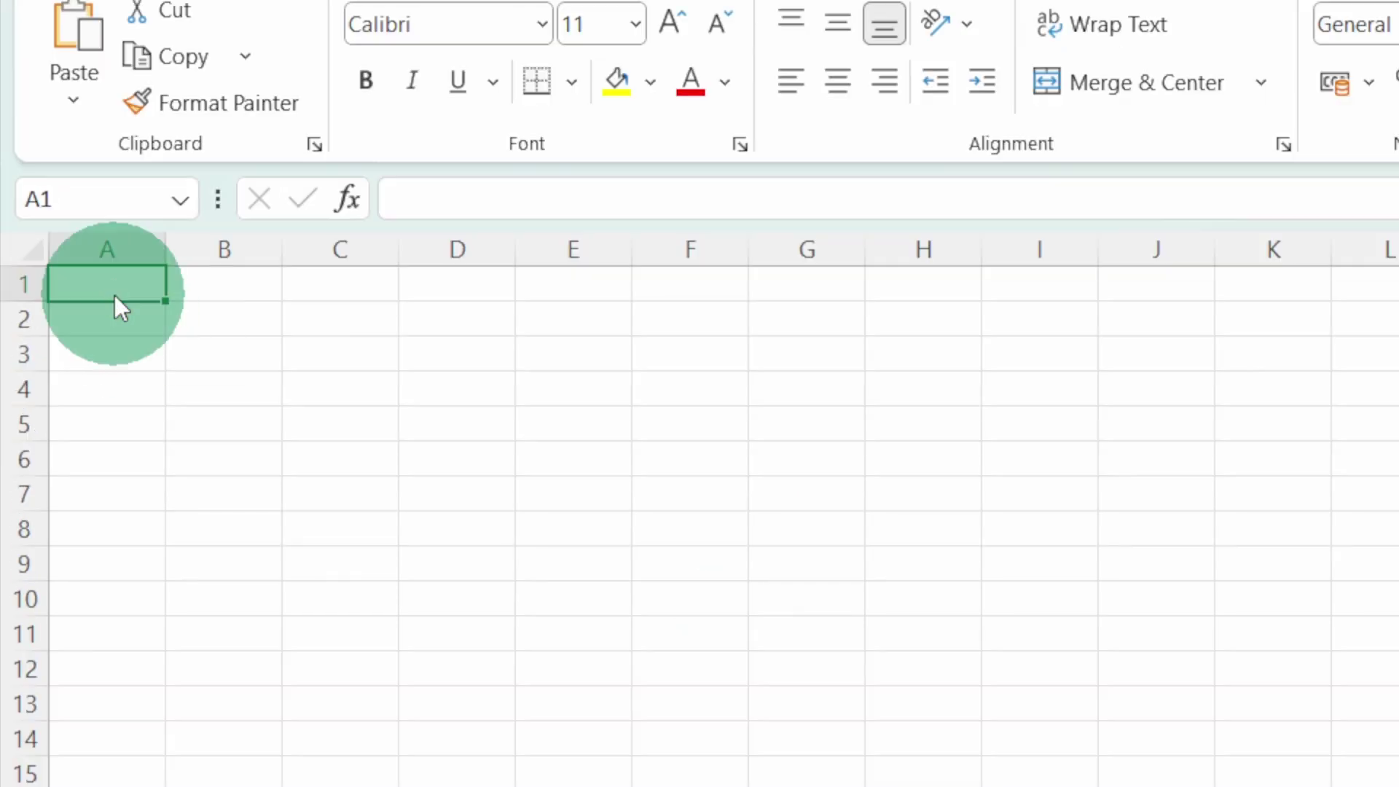
pyautogui.rightClick(116, 295)
pyautogui.click(373, 465)
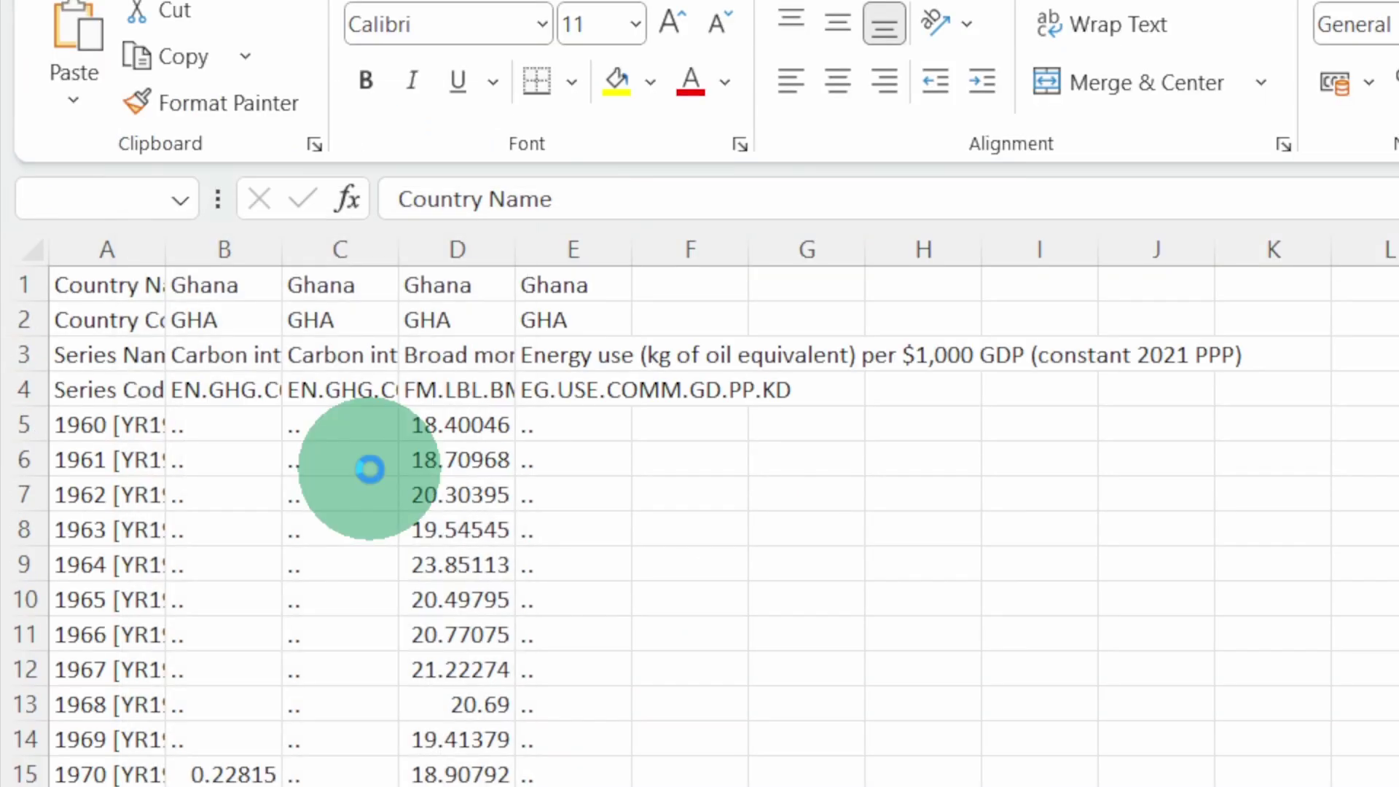
pyautogui.click(242, 493)
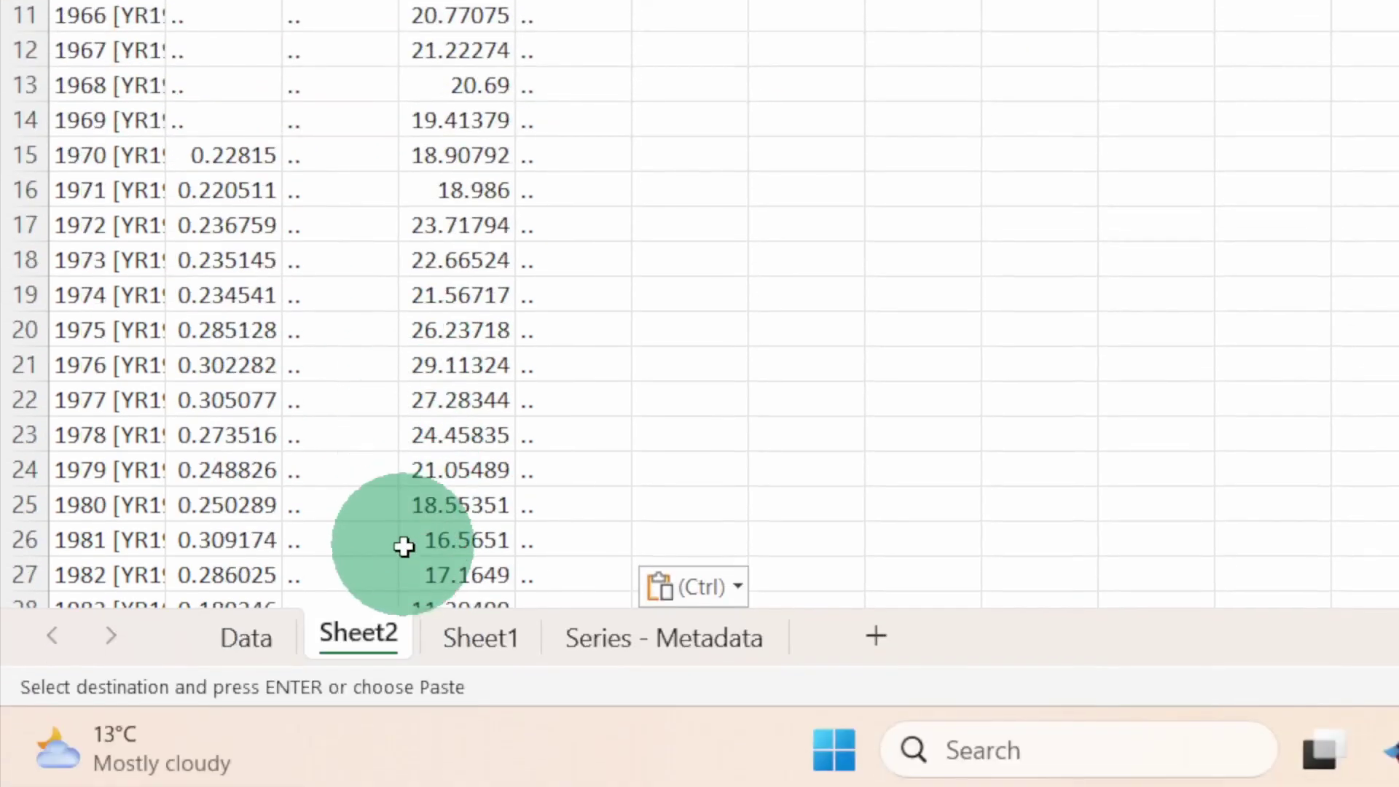
# - Rename the sheet with the Ghana data as GHANA and the sheet with the Benin data as BENIN
pyautogui.doubleClick(382, 618)
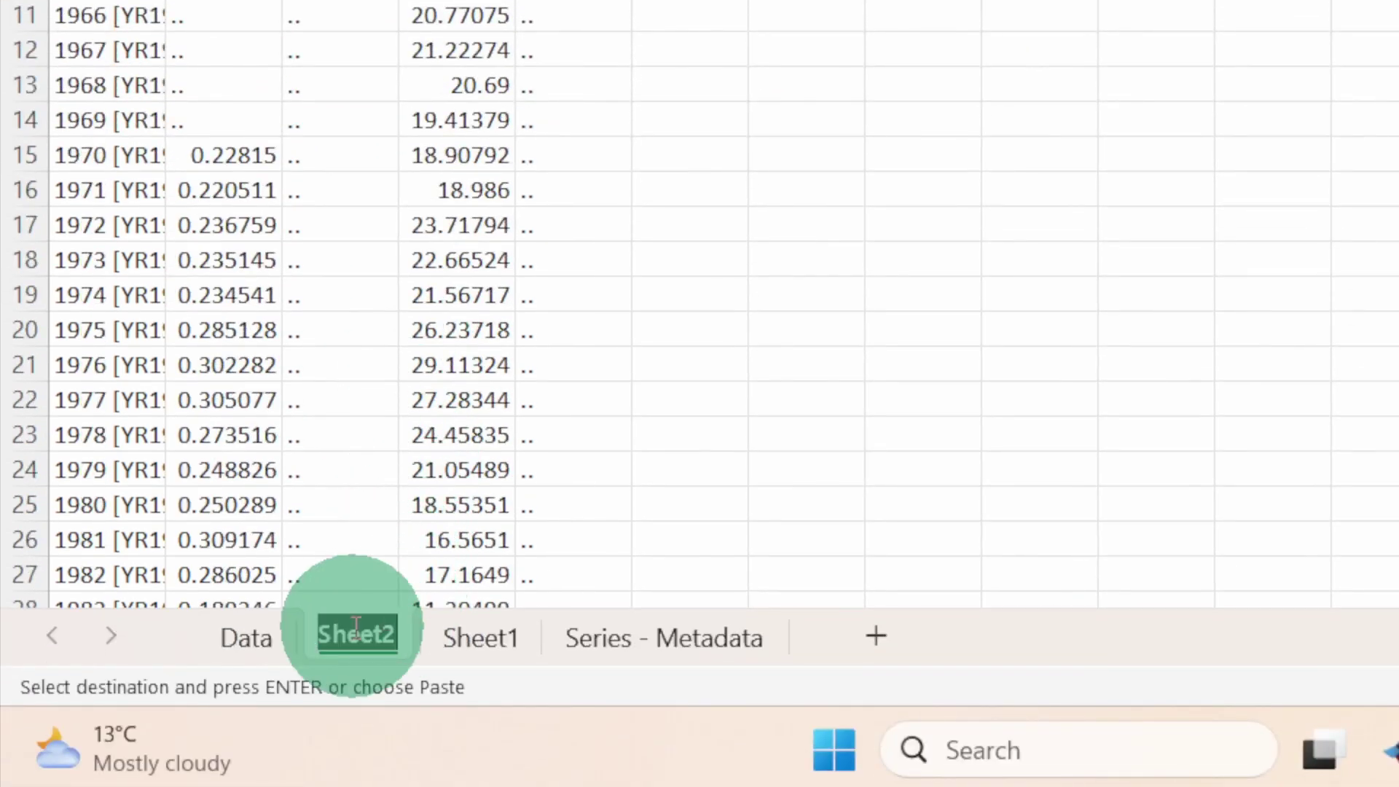
pyautogui.write('GHANA')
pyautogui.press('Return')
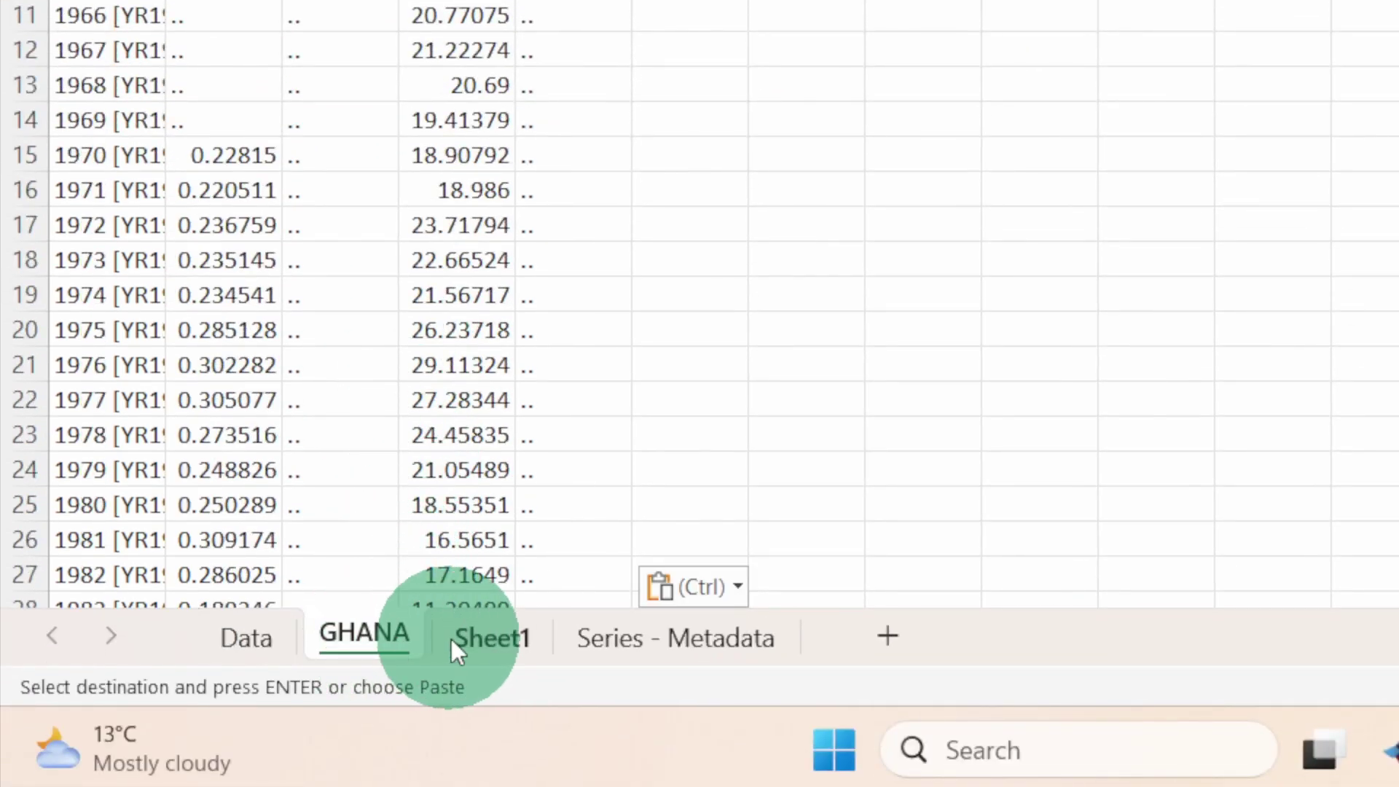
pyautogui.doubleClick(493, 640)
pyautogui.write('BENIN')
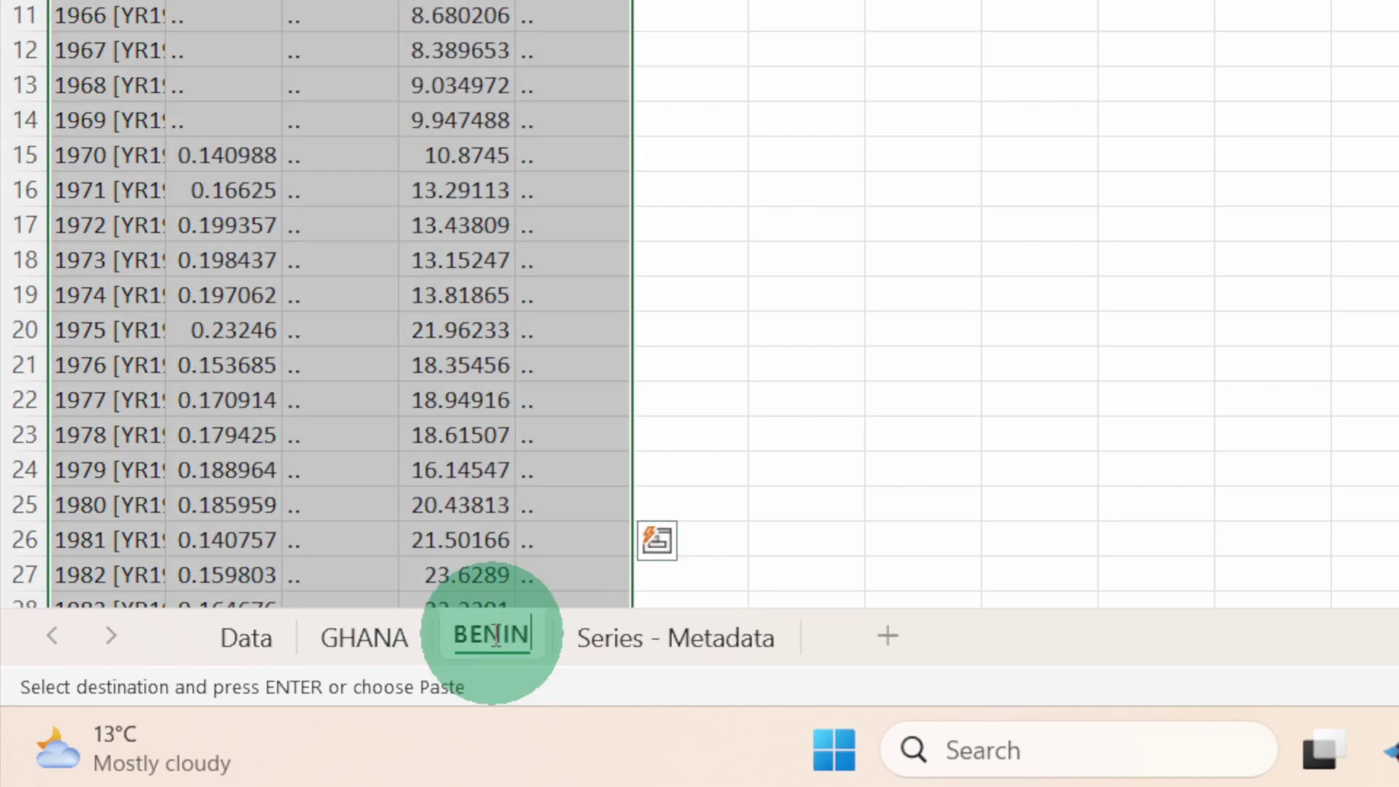
pyautogui.press('Return')
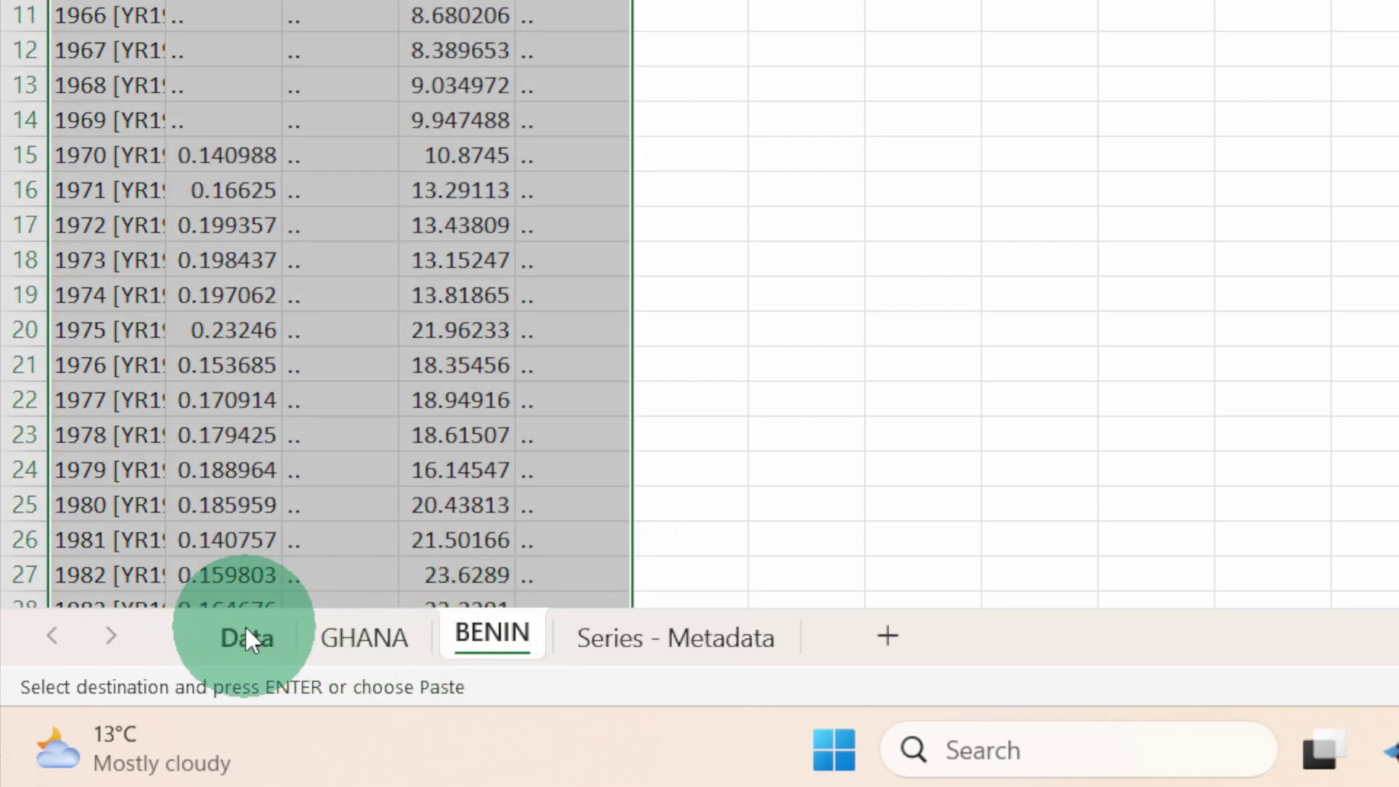
# - On the Data sheet, change the Country Name filter to show only Nigeria
pyautogui.click(243, 638)
pyautogui.hscroll(-15, 579, 368)
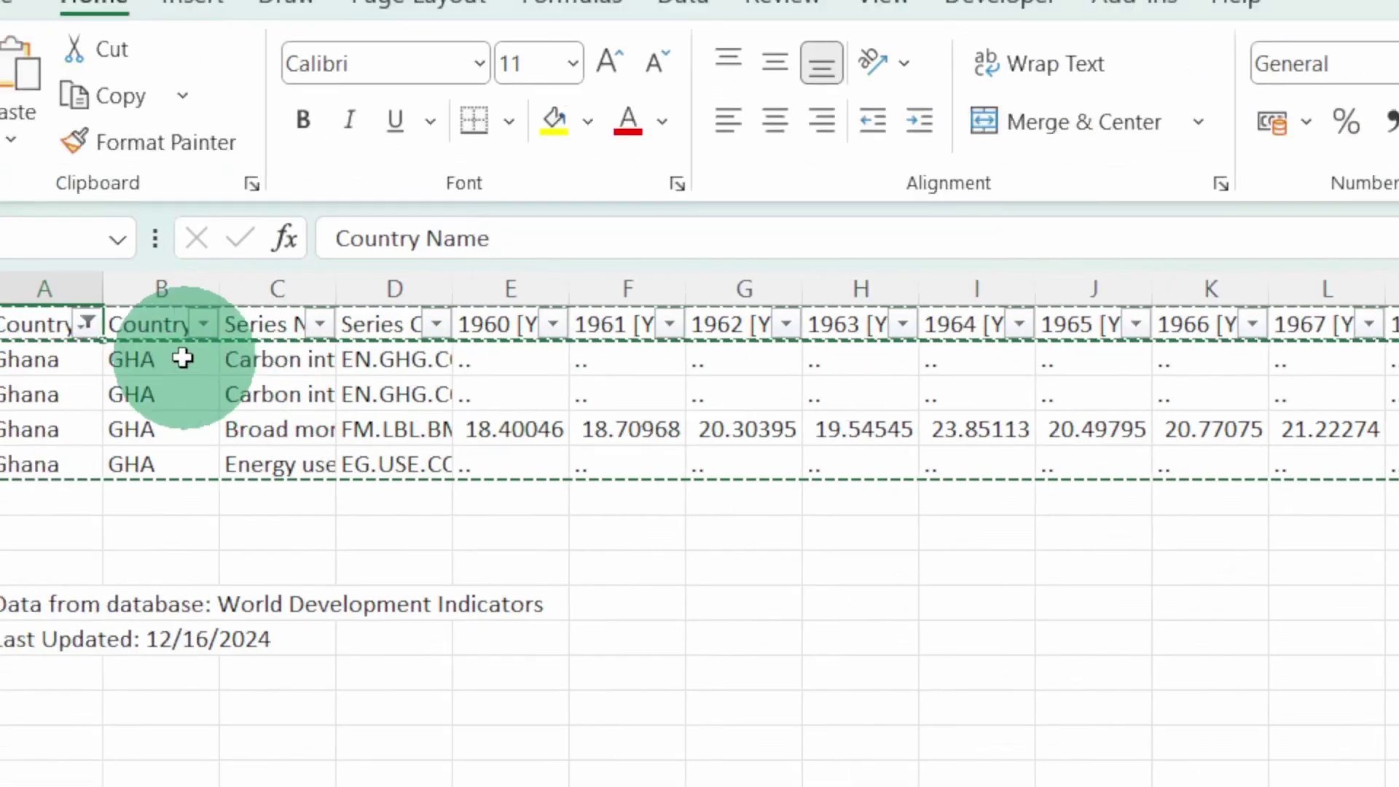
pyautogui.click(148, 328)
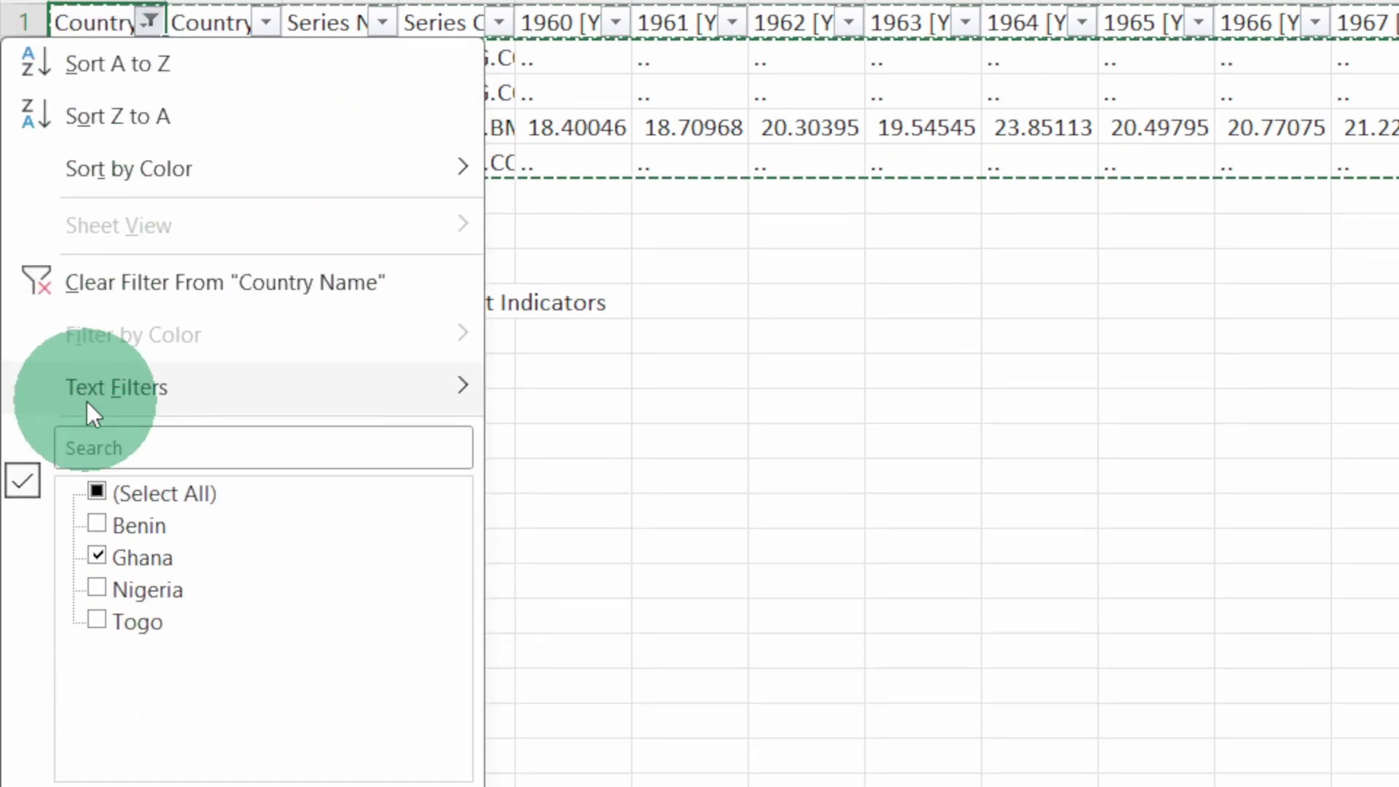
pyautogui.click(97, 556)
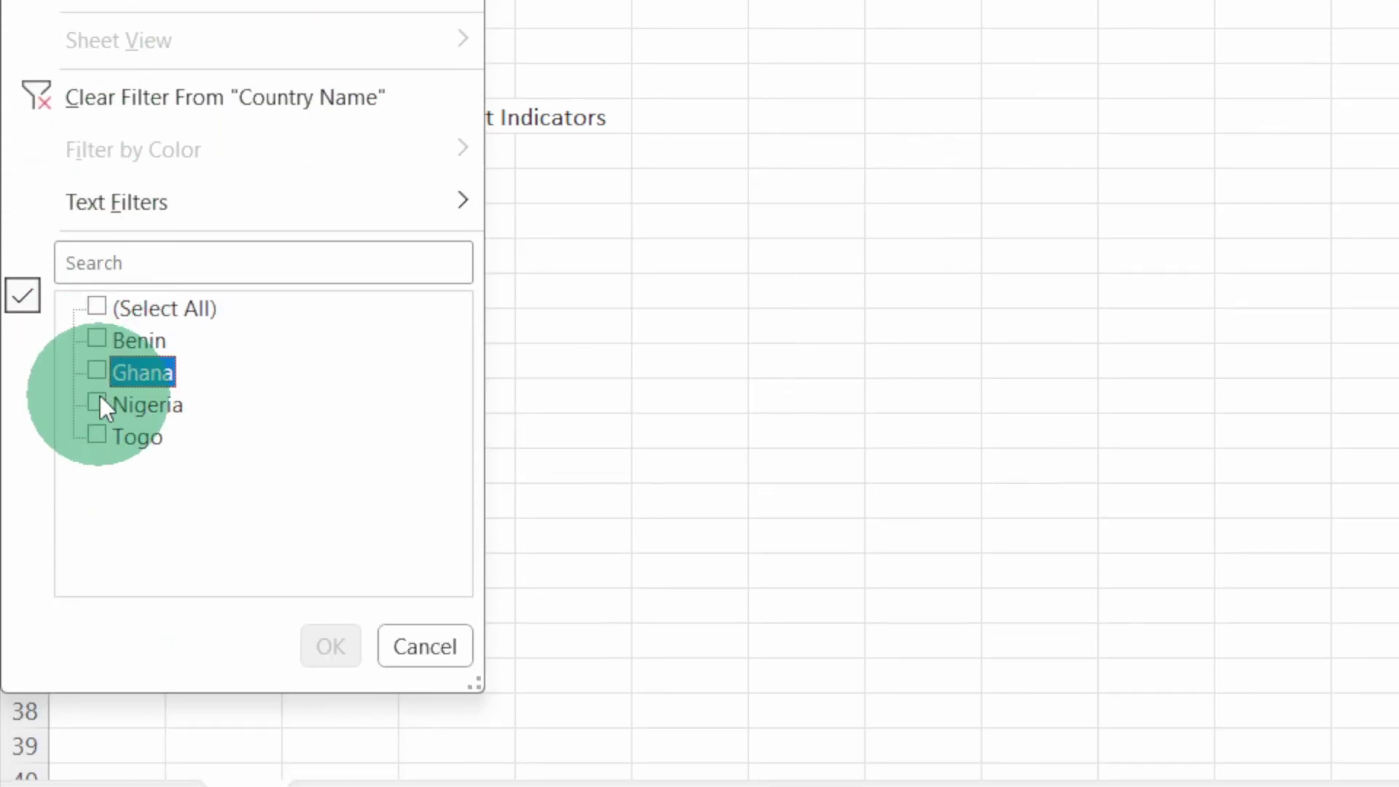
pyautogui.click(99, 589)
pyautogui.click(318, 638)
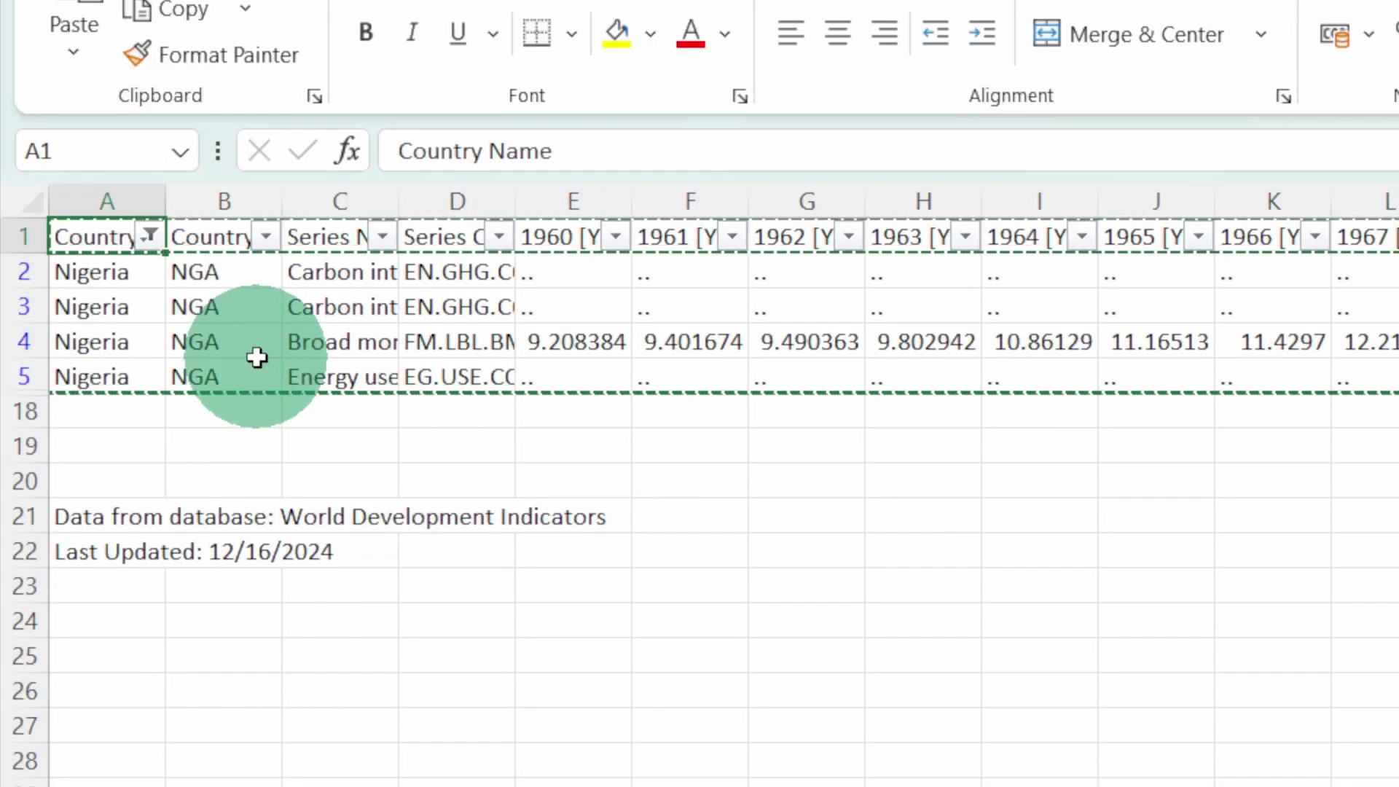
# - Copy the filtered Nigeria table with its headers and paste it transposed at cell A1 of a new sheet
pyautogui.hscroll(15, 256, 358)
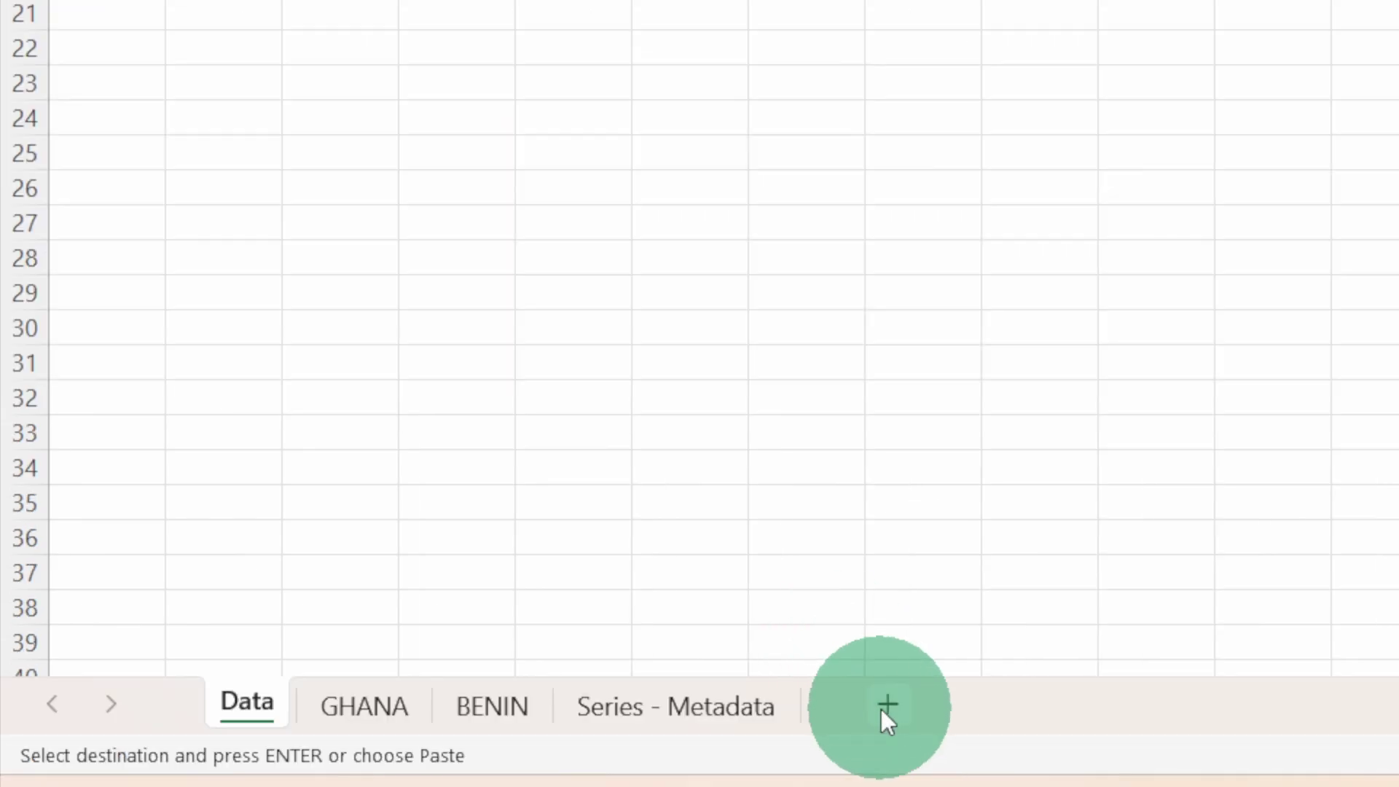
pyautogui.click(882, 713)
pyautogui.rightClick(107, 394)
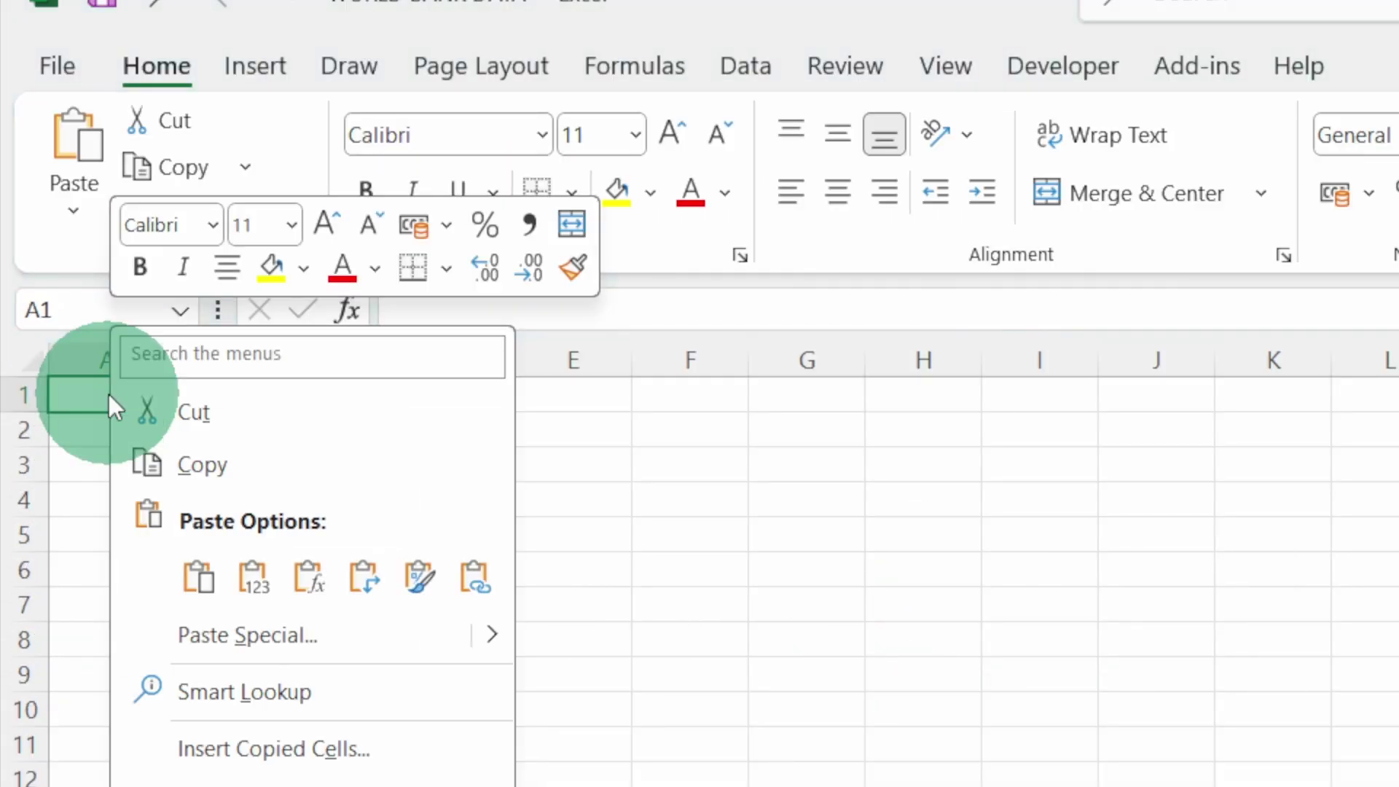
pyautogui.click(361, 577)
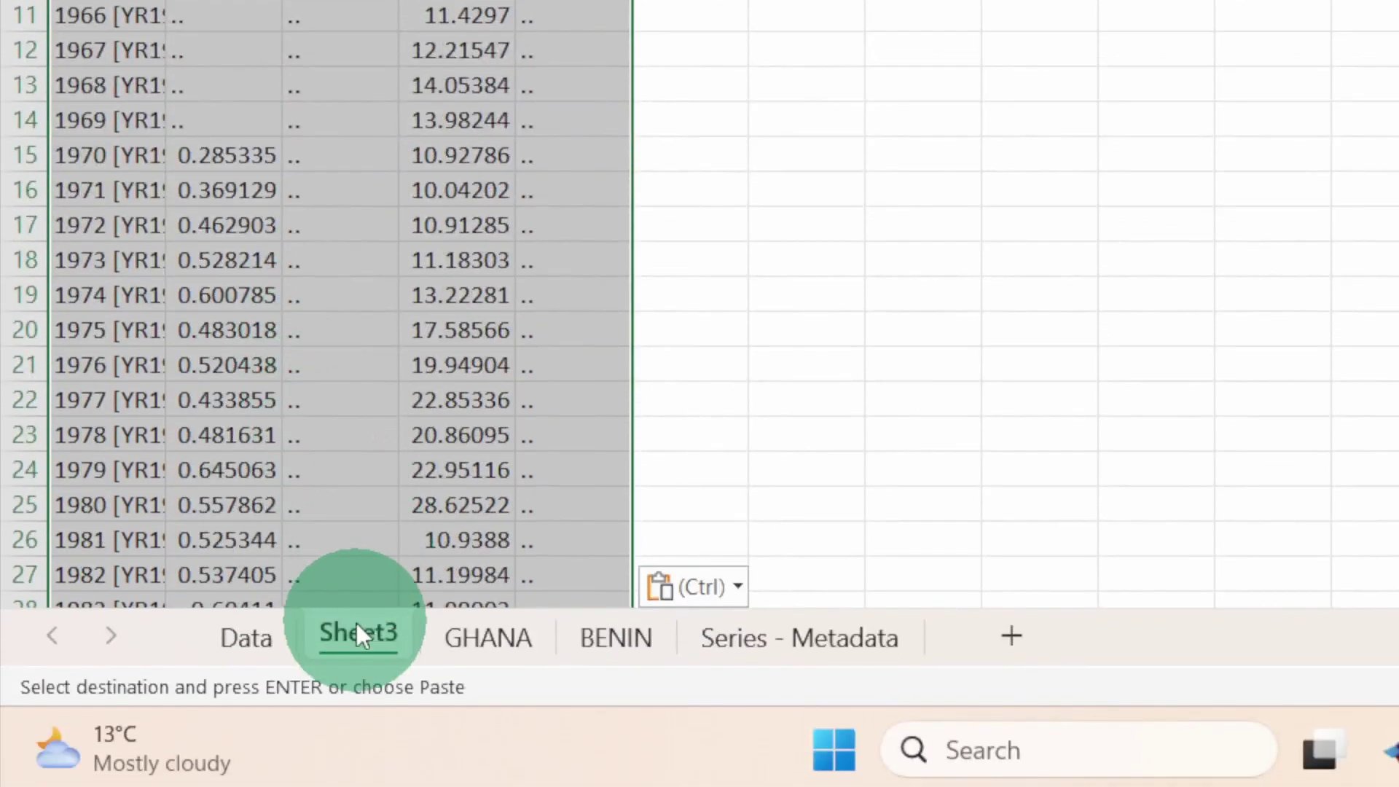
# - Rename the new sheet holding the Nigeria data as NIGERIA
pyautogui.doubleClick(359, 631)
pyautogui.write('NIGERIA')
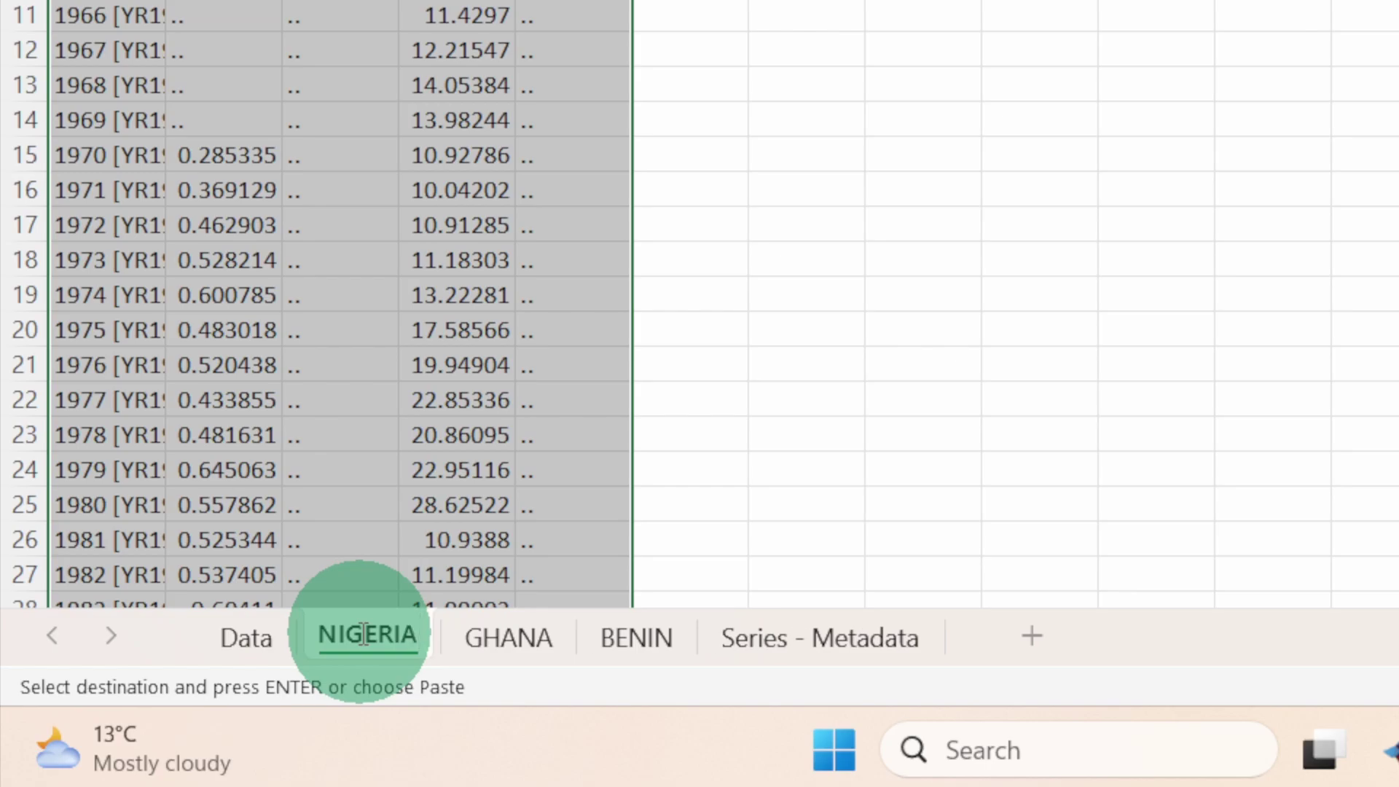
pyautogui.press('Return')
# - On the Data sheet, change the Country Name filter to show only Togo
pyautogui.click(241, 638)
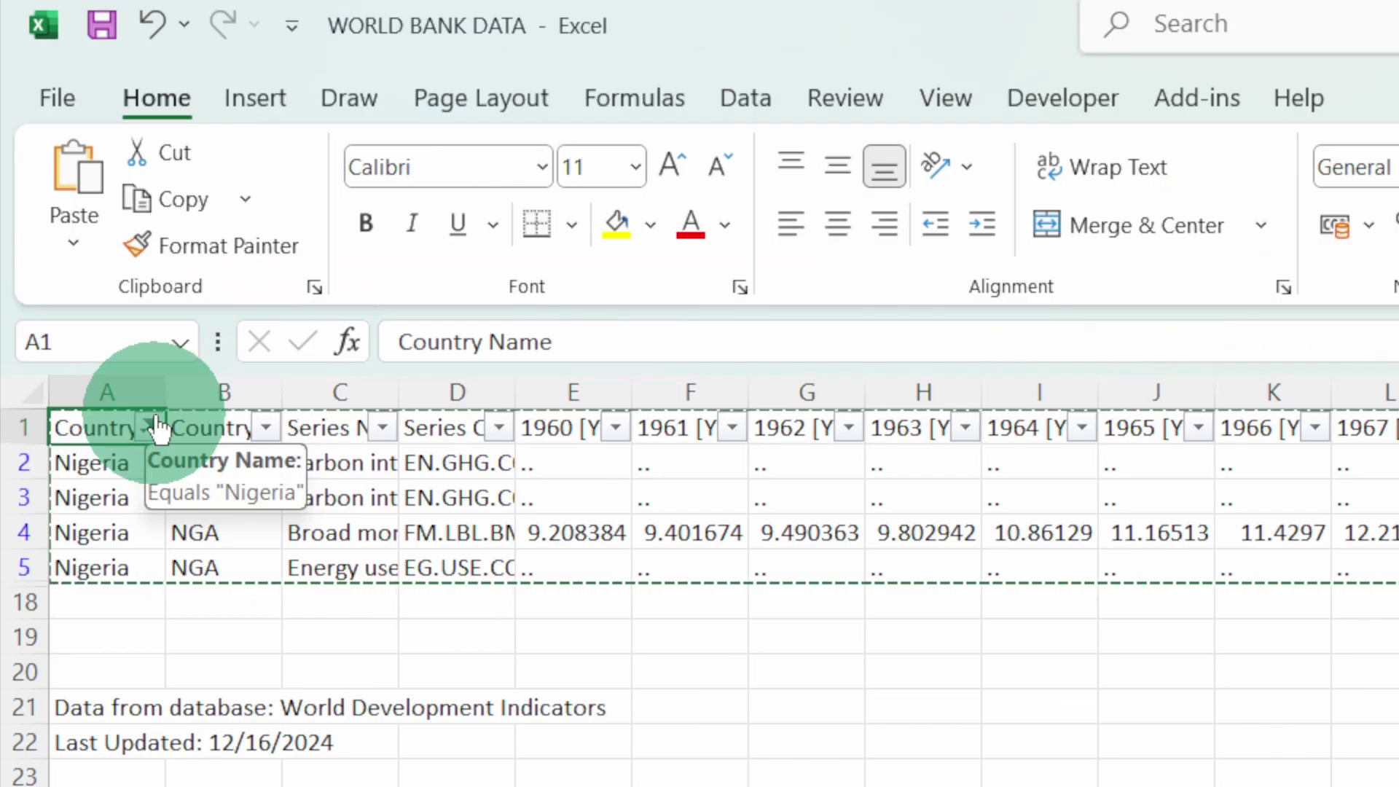
pyautogui.click(150, 425)
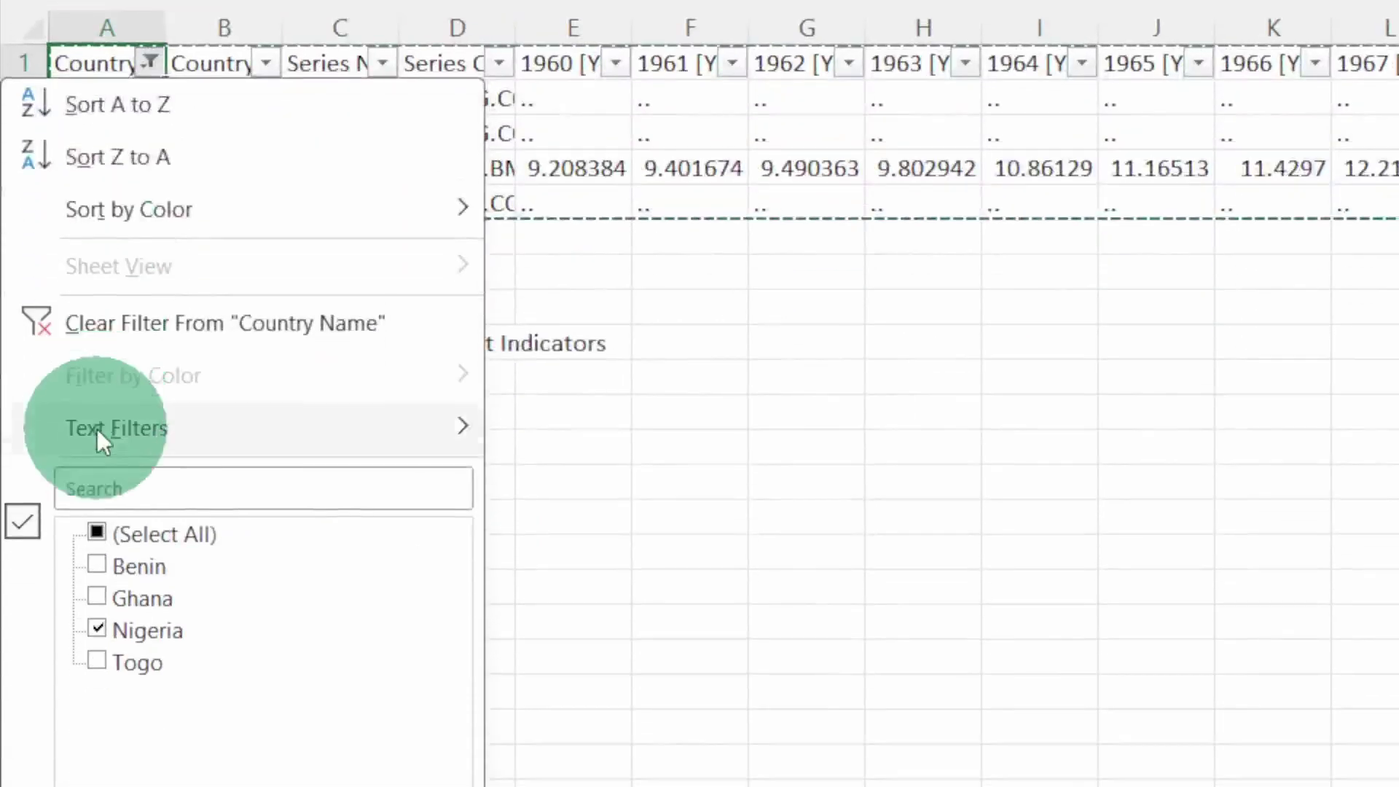
pyautogui.click(97, 629)
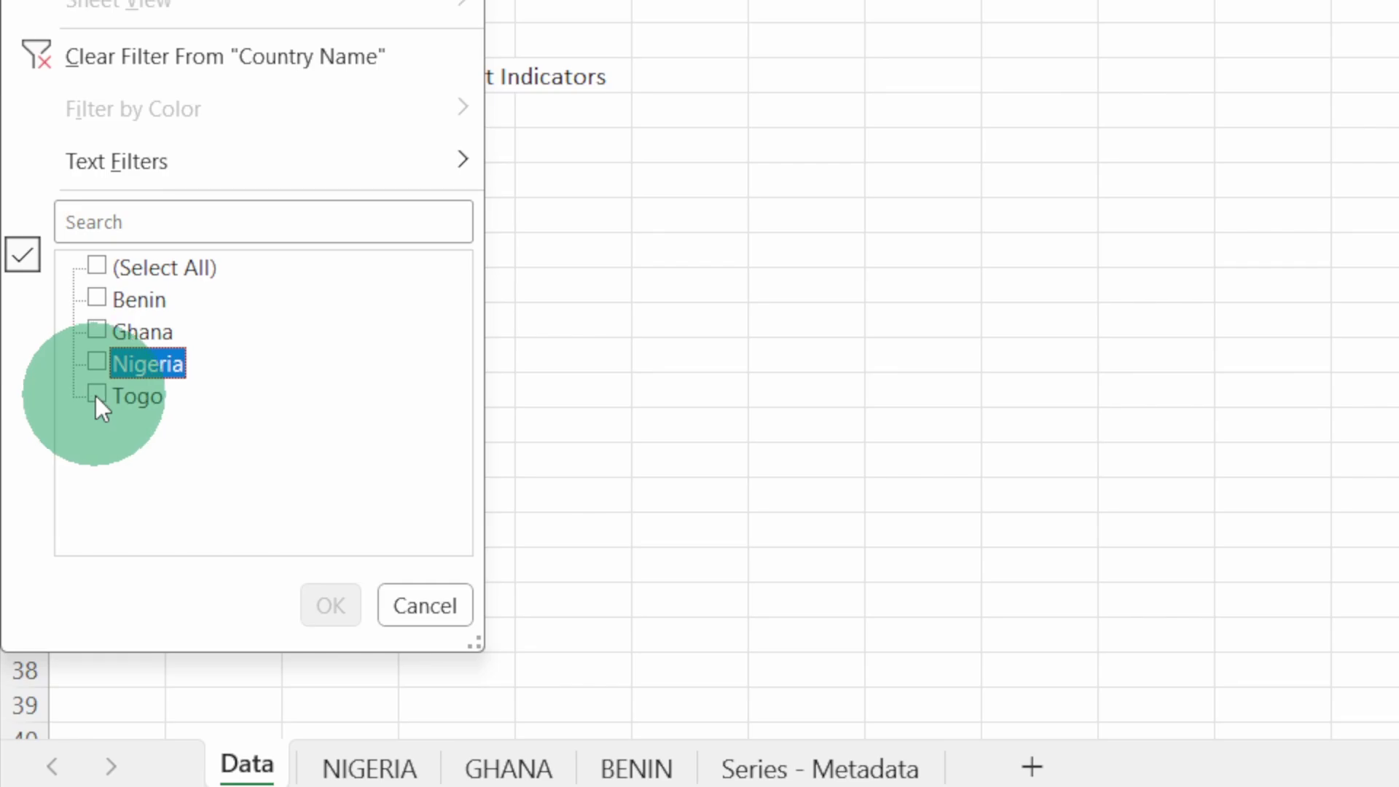
pyautogui.click(96, 395)
pyautogui.click(330, 605)
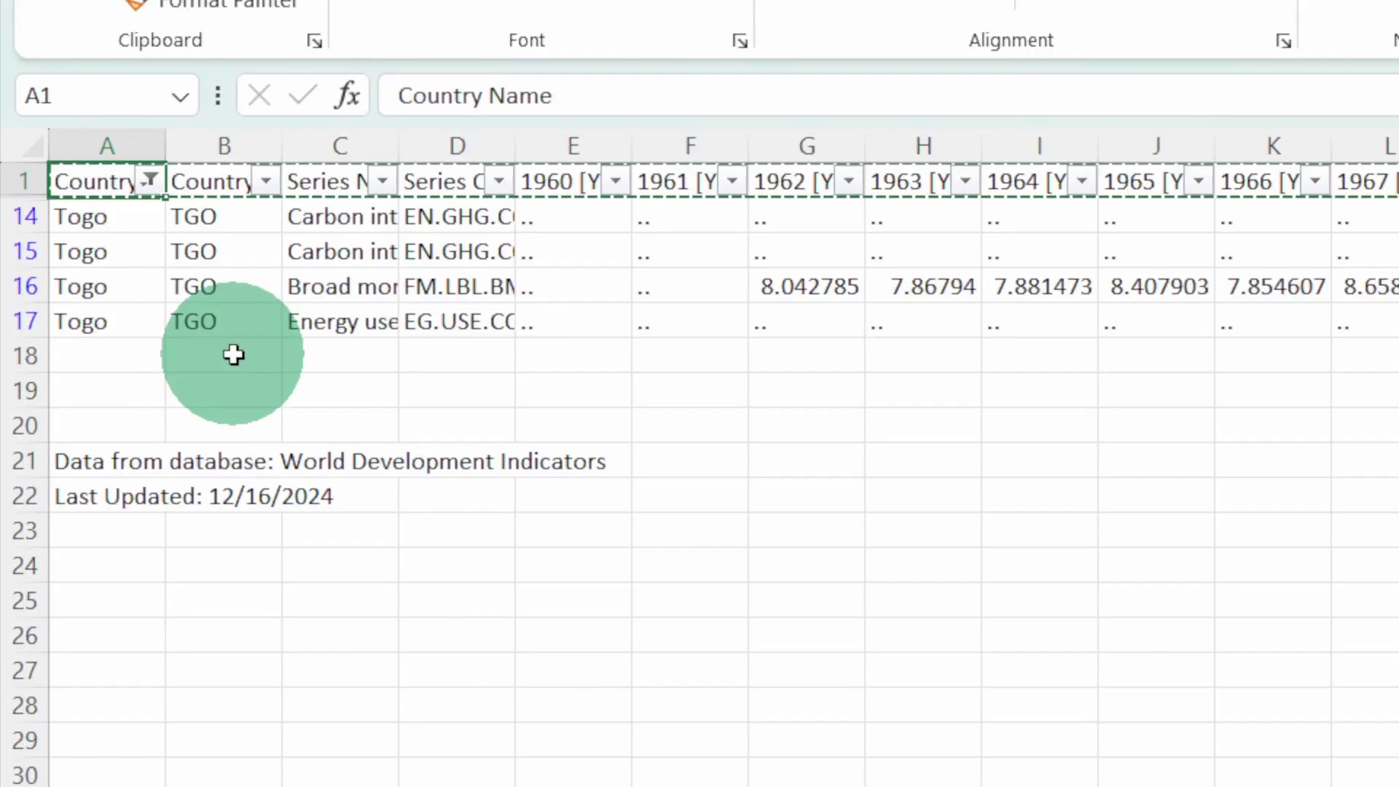
# - Copy the filtered Togo table with its headers and paste it transposed at cell A1 of a new sheet
pyautogui.hotkey('ctrl', 'shift', 'Down')
pyautogui.hotkey('ctrl', 'shift', 'Right')
pyautogui.hotkey('ctrl', 'c')
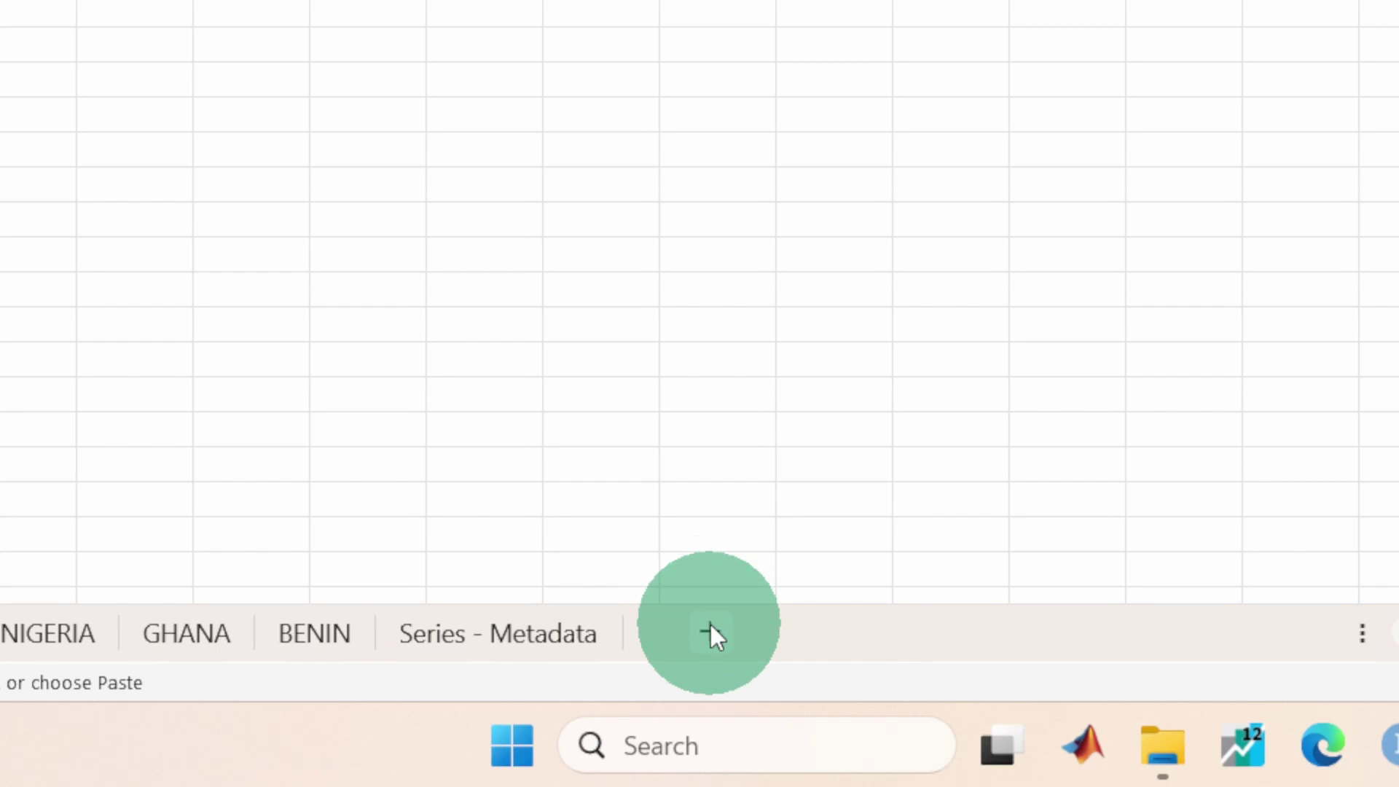
pyautogui.click(710, 624)
pyautogui.rightClick(69, 397)
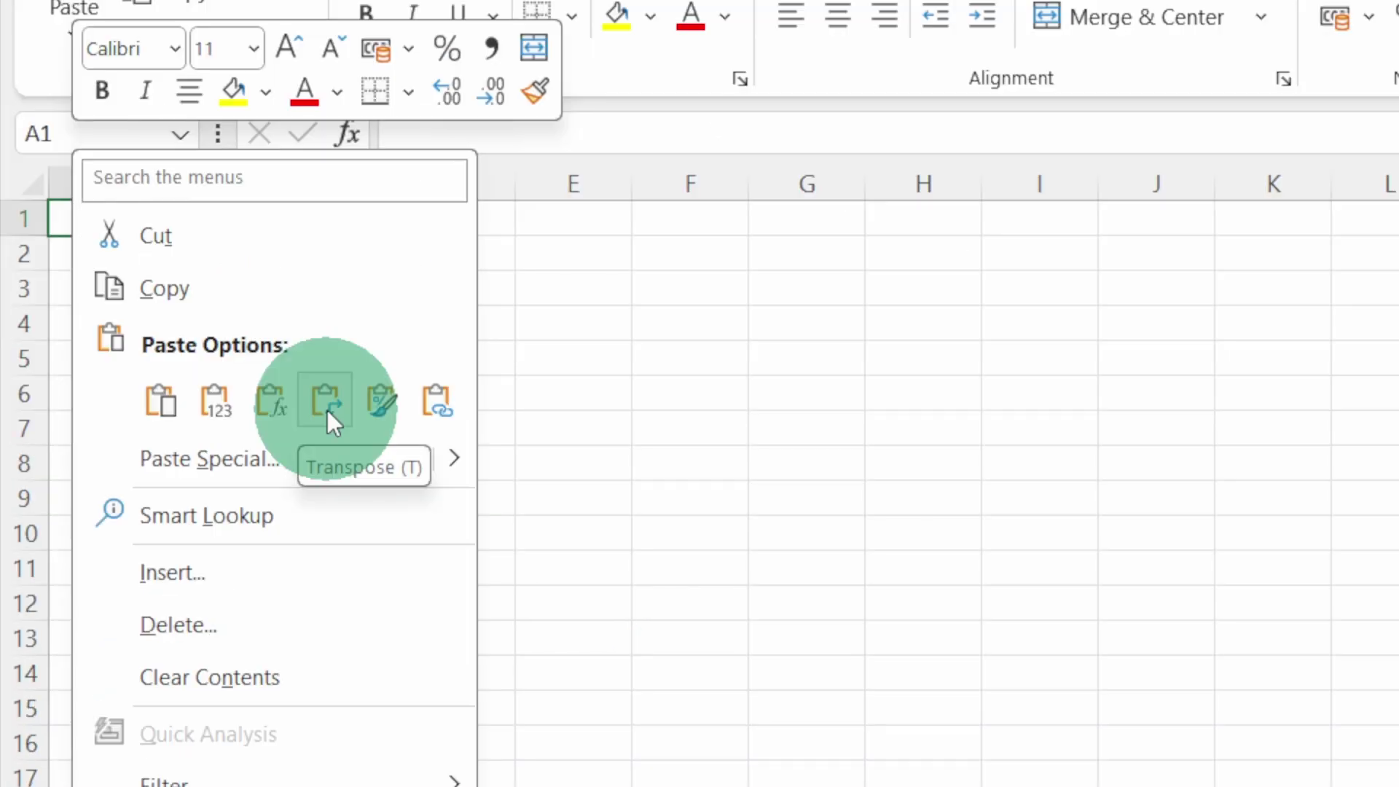
pyautogui.click(327, 410)
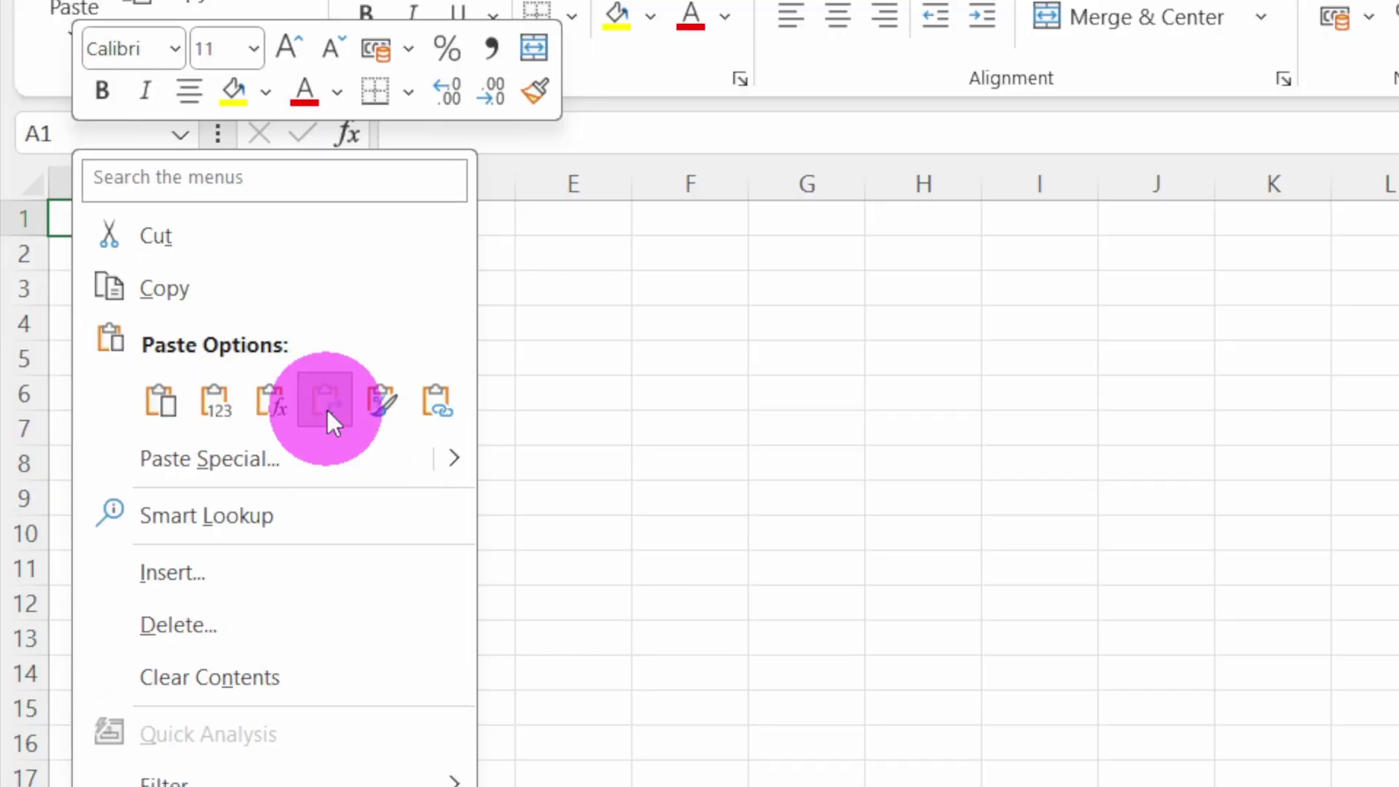
# - Rename the new sheet holding the Togo data as TOGO
pyautogui.doubleClick(371, 635)
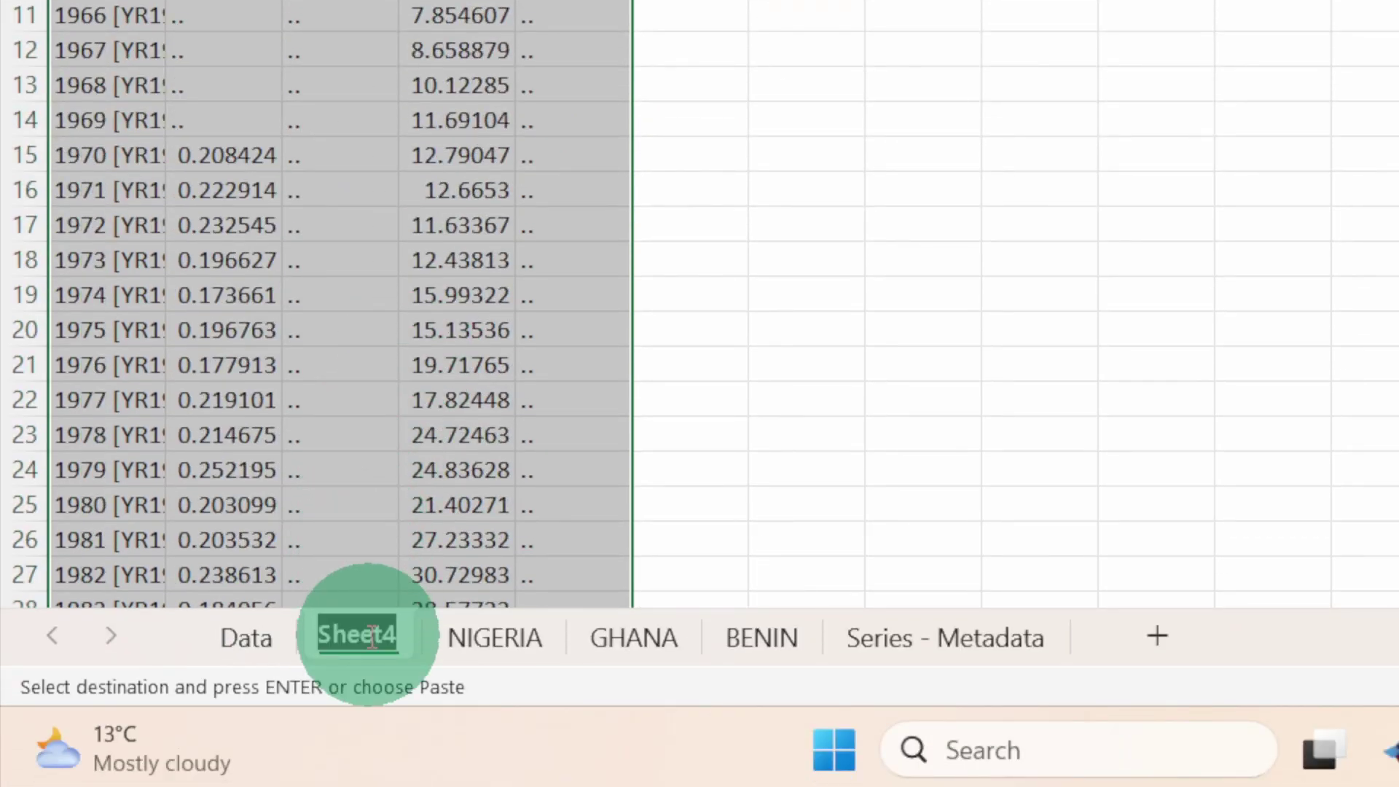
pyautogui.write('TOGO')
pyautogui.click(145, 169)
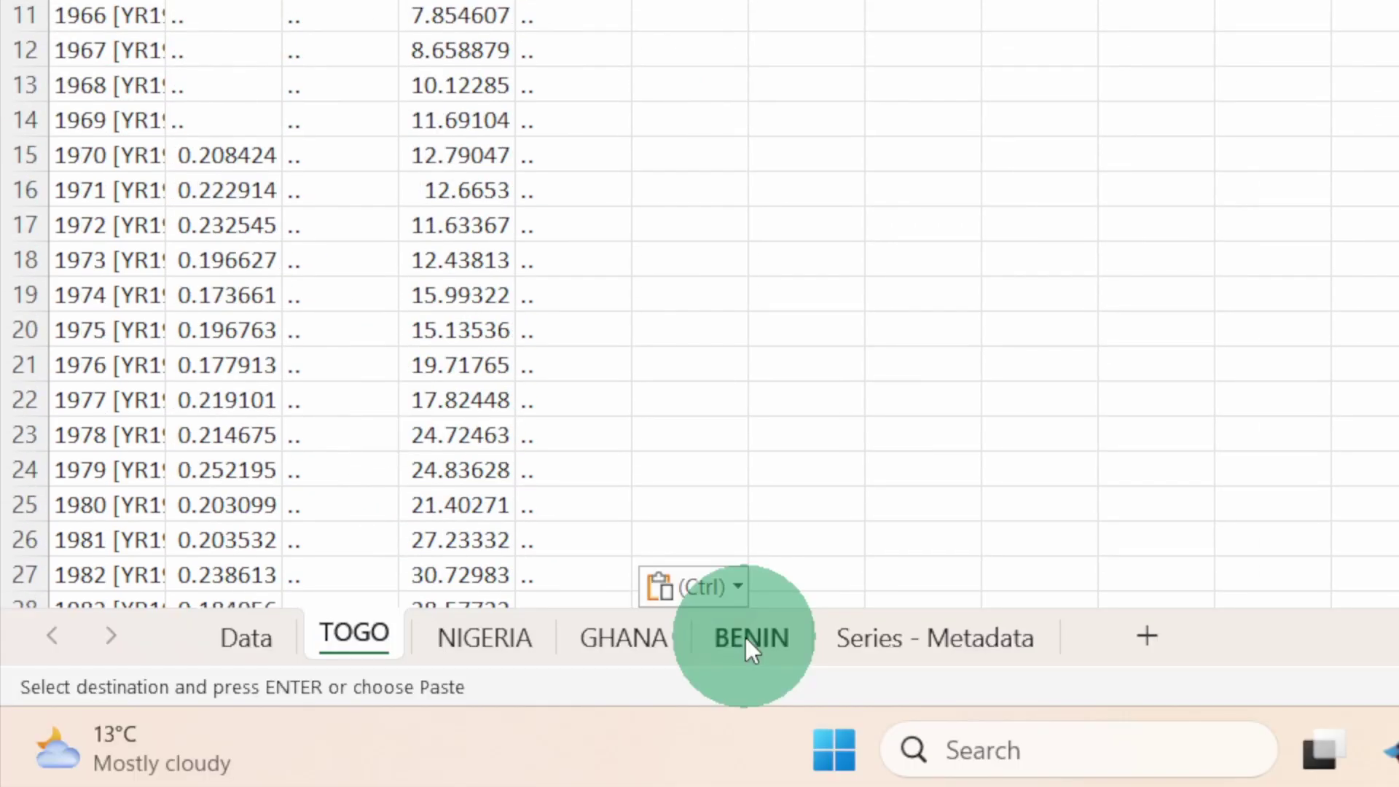
# - Group the sheets TOGO through BENIN and delete rows 1 to 3 on all of them
pyautogui.keyDown('shift'); pyautogui.click(745, 636); pyautogui.keyUp('shift')
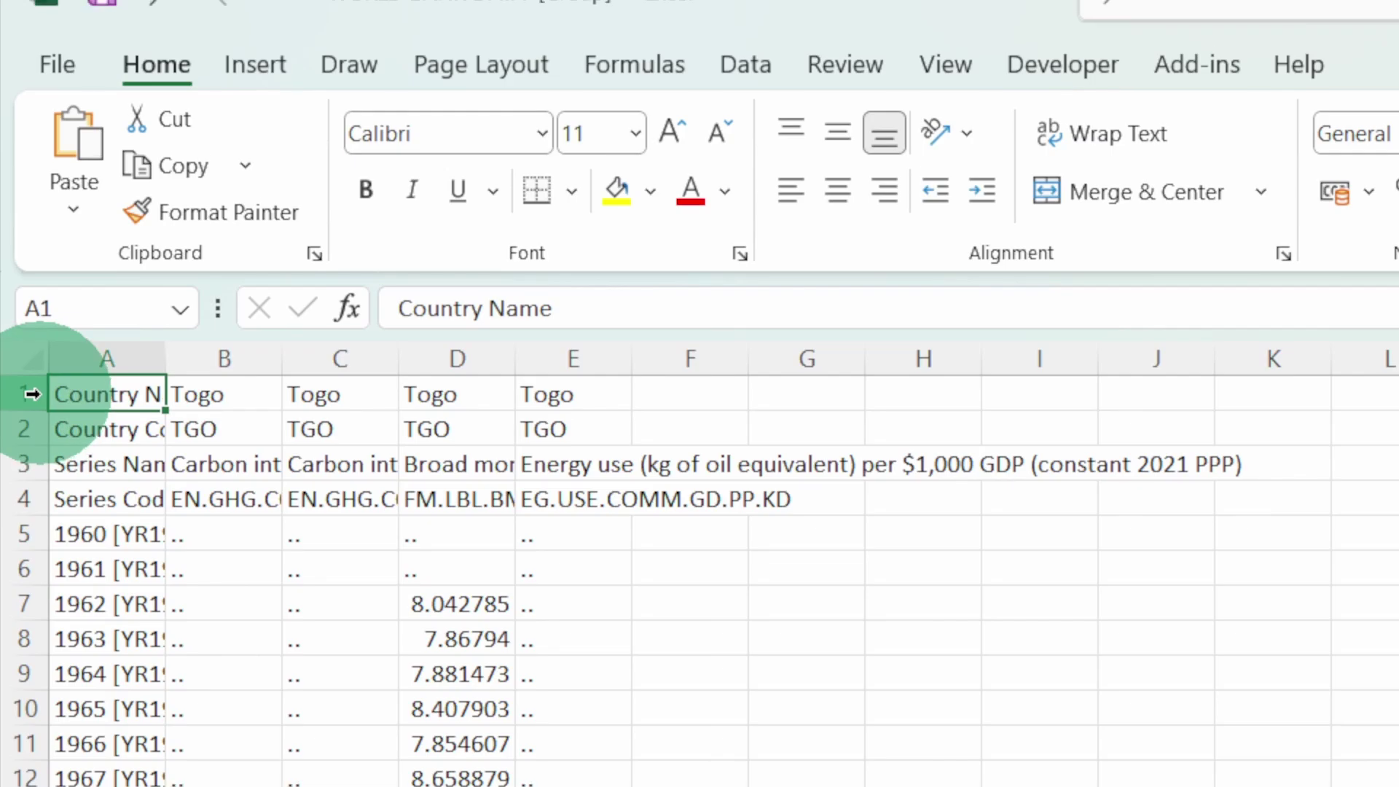
pyautogui.moveTo(31, 51); pyautogui.dragTo(30, 86)
pyautogui.moveTo(33, 395); pyautogui.dragTo(33, 464)
pyautogui.rightClick(179, 432)
pyautogui.click(342, 400)
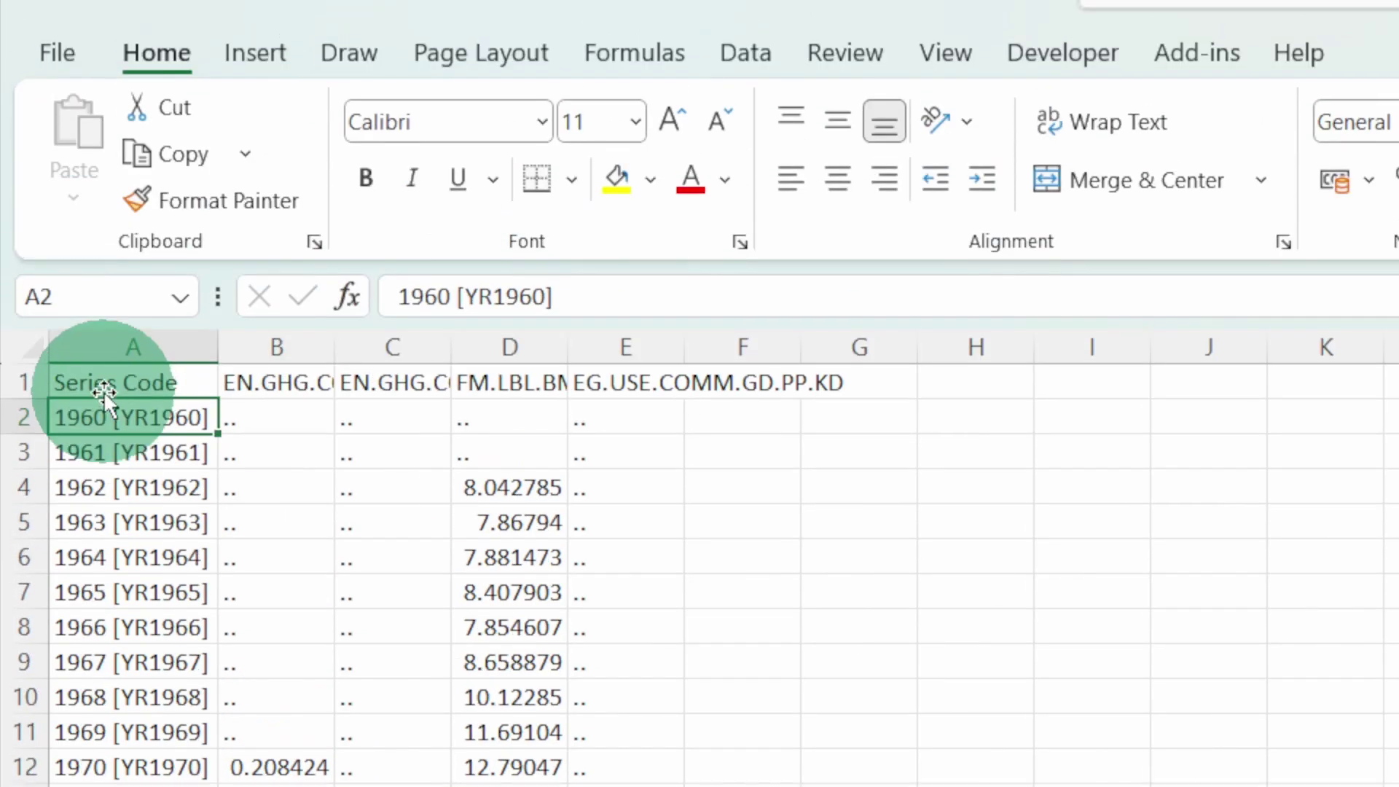
# - Replace the row 1 headers in A1:E1 of the grouped country sheets with DATE, X1, X2, X3 and X4
pyautogui.click(104, 165)
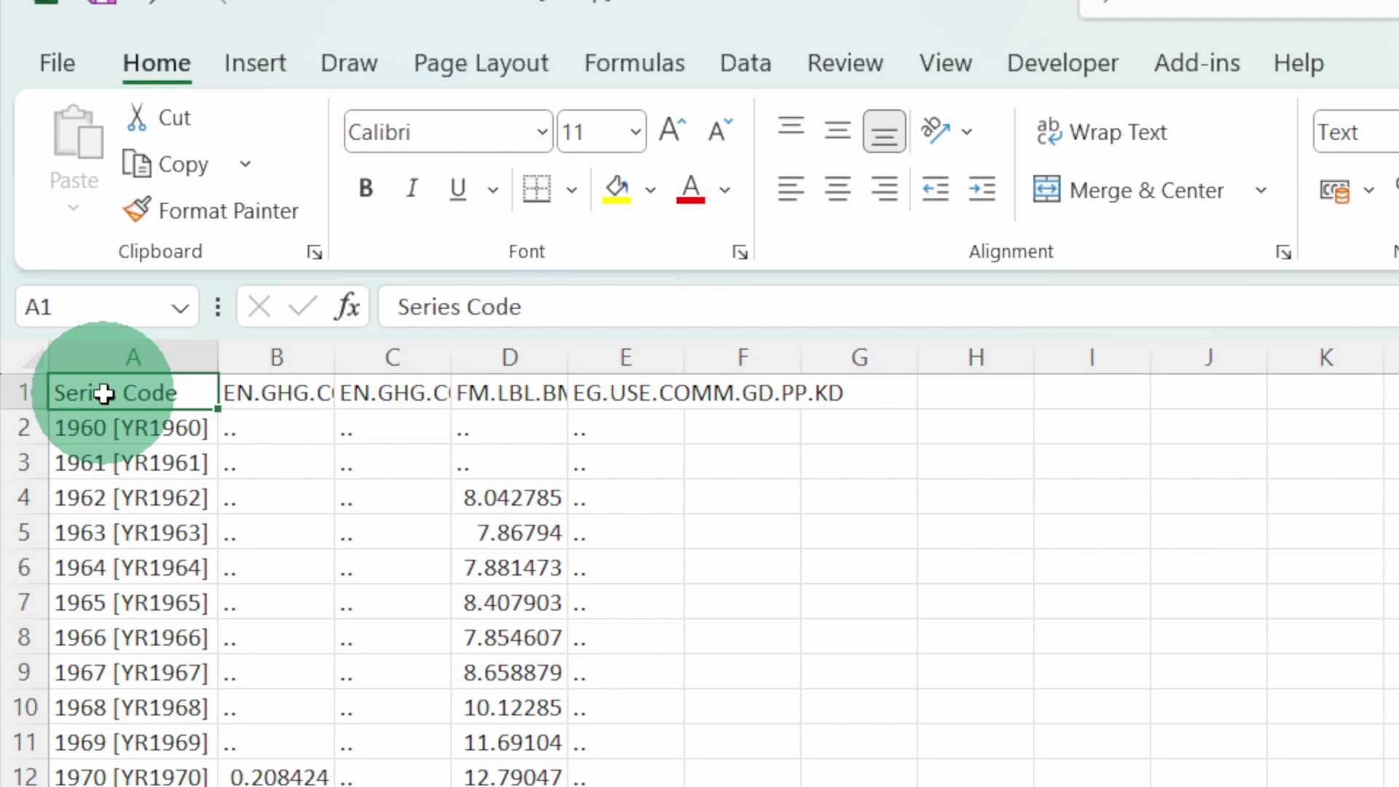
pyautogui.write('DATE')
pyautogui.press('Tab')
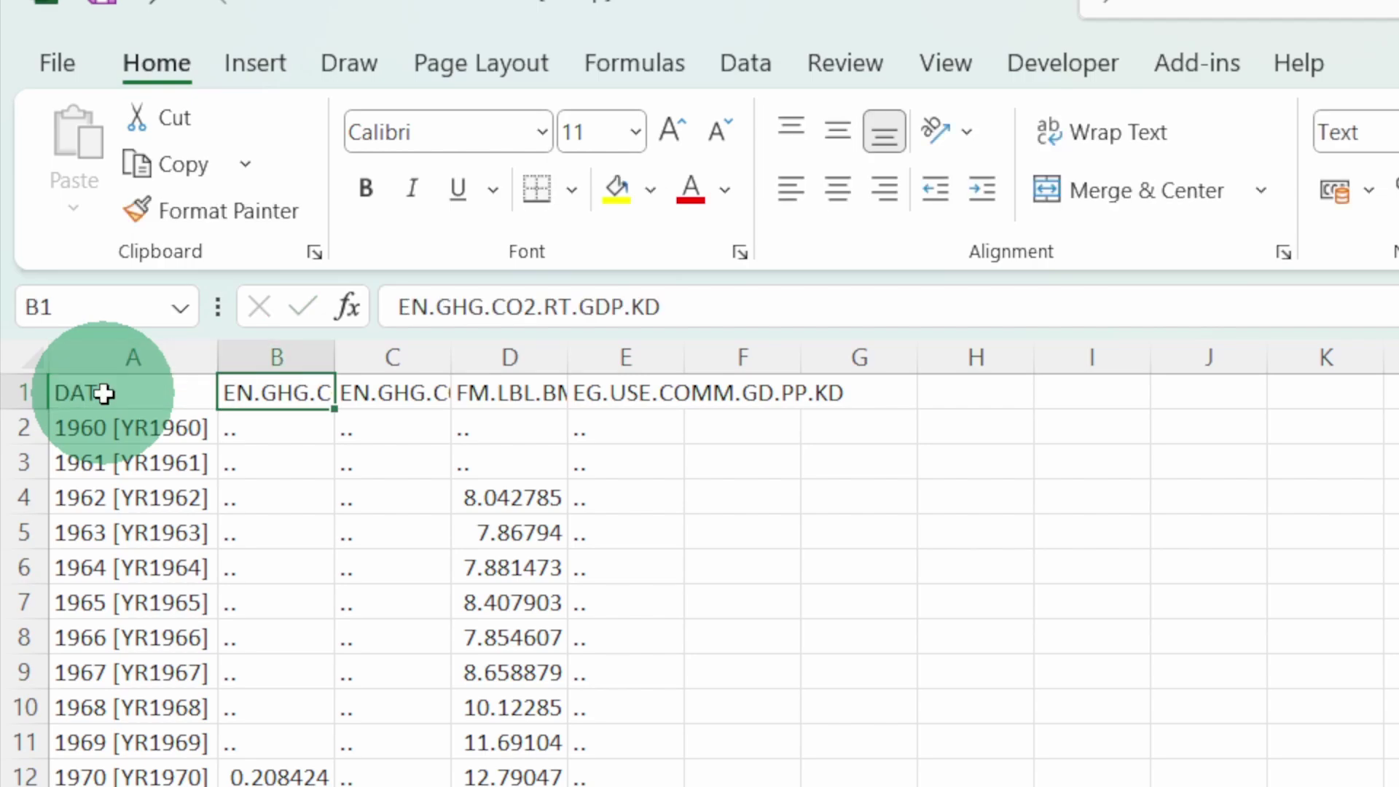
pyautogui.write('X1')
pyautogui.press('Tab')
pyautogui.write('X')
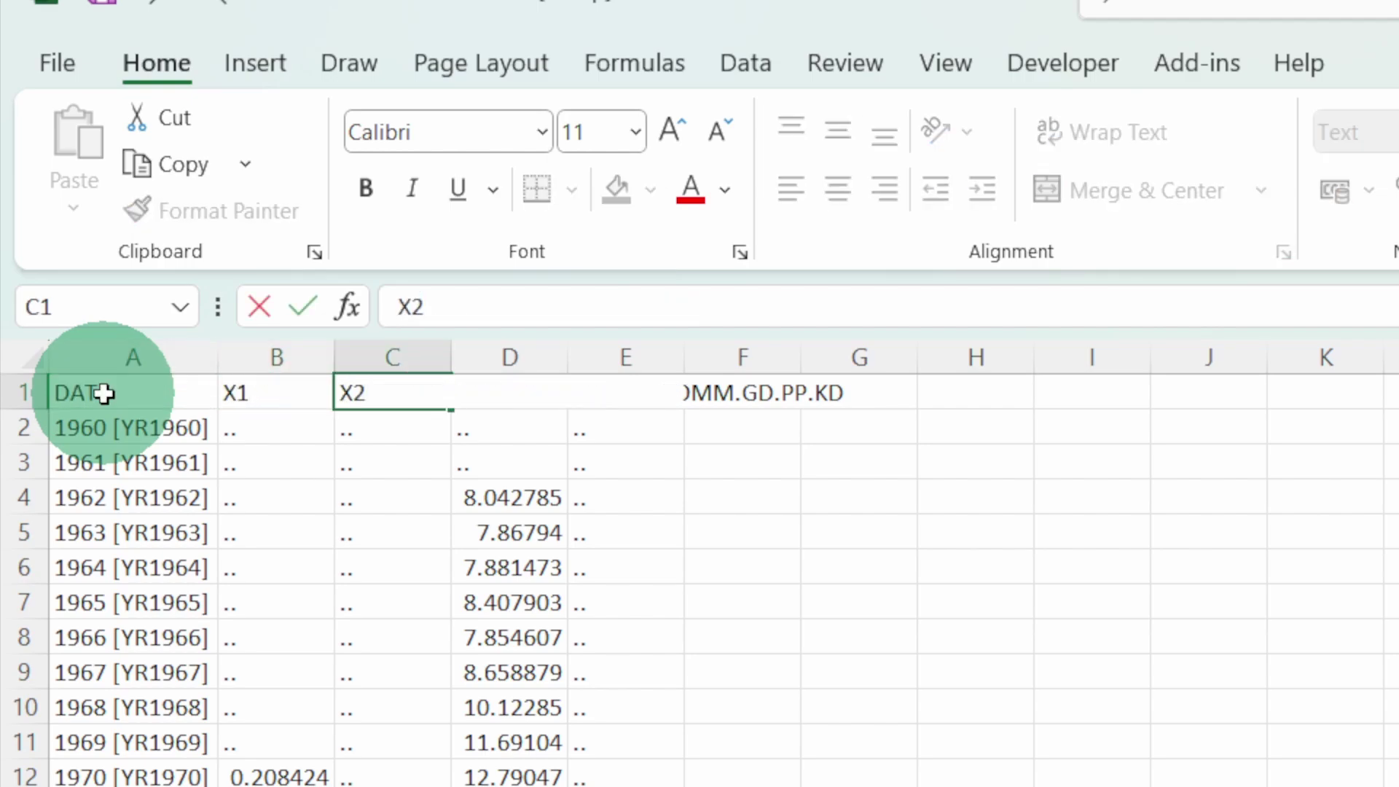
pyautogui.press('Tab')
pyautogui.write('X')
pyautogui.press('Tab')
pyautogui.write('X')
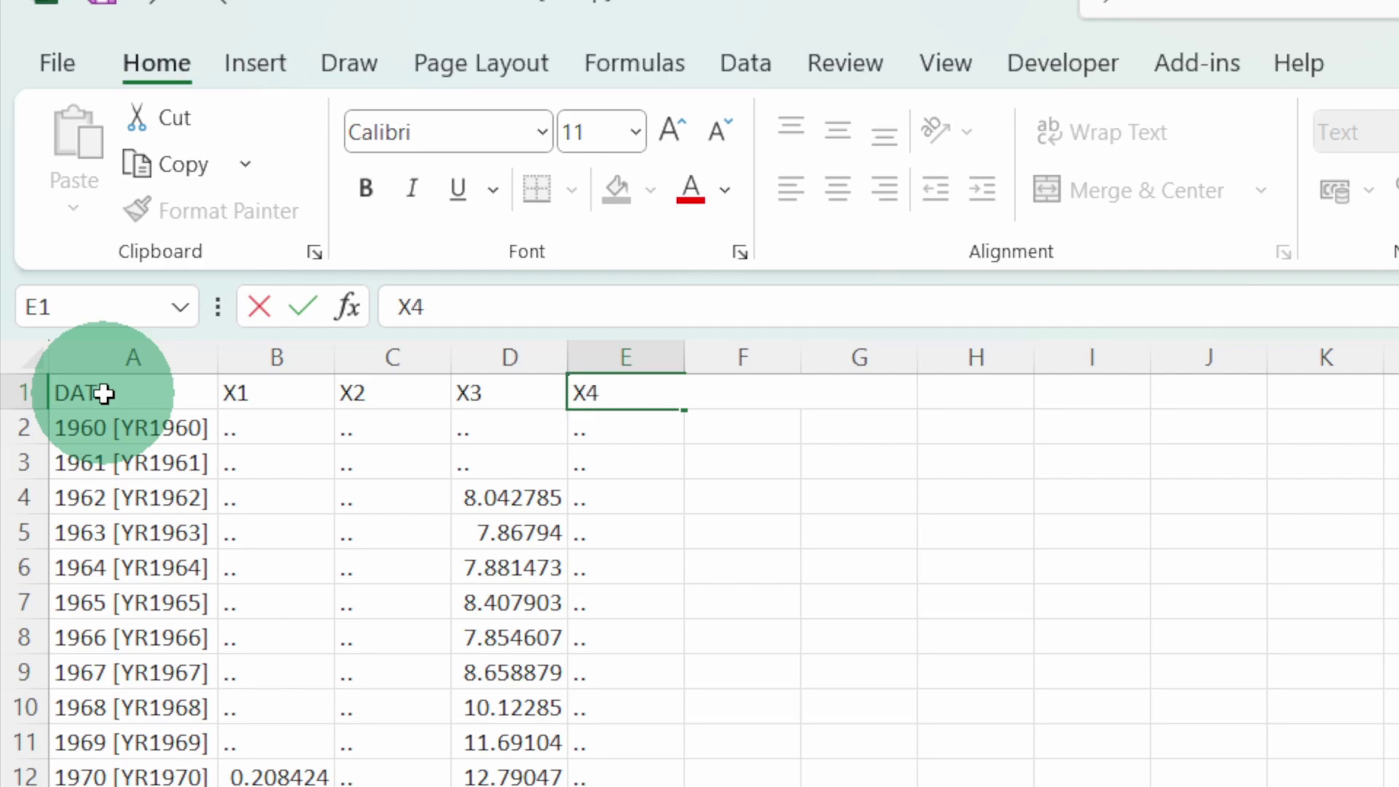
# - Enter 1960 in A2 and 1961 in A3, and fill the year series down the DATE column of the grouped sheets
pyautogui.click(117, 435)
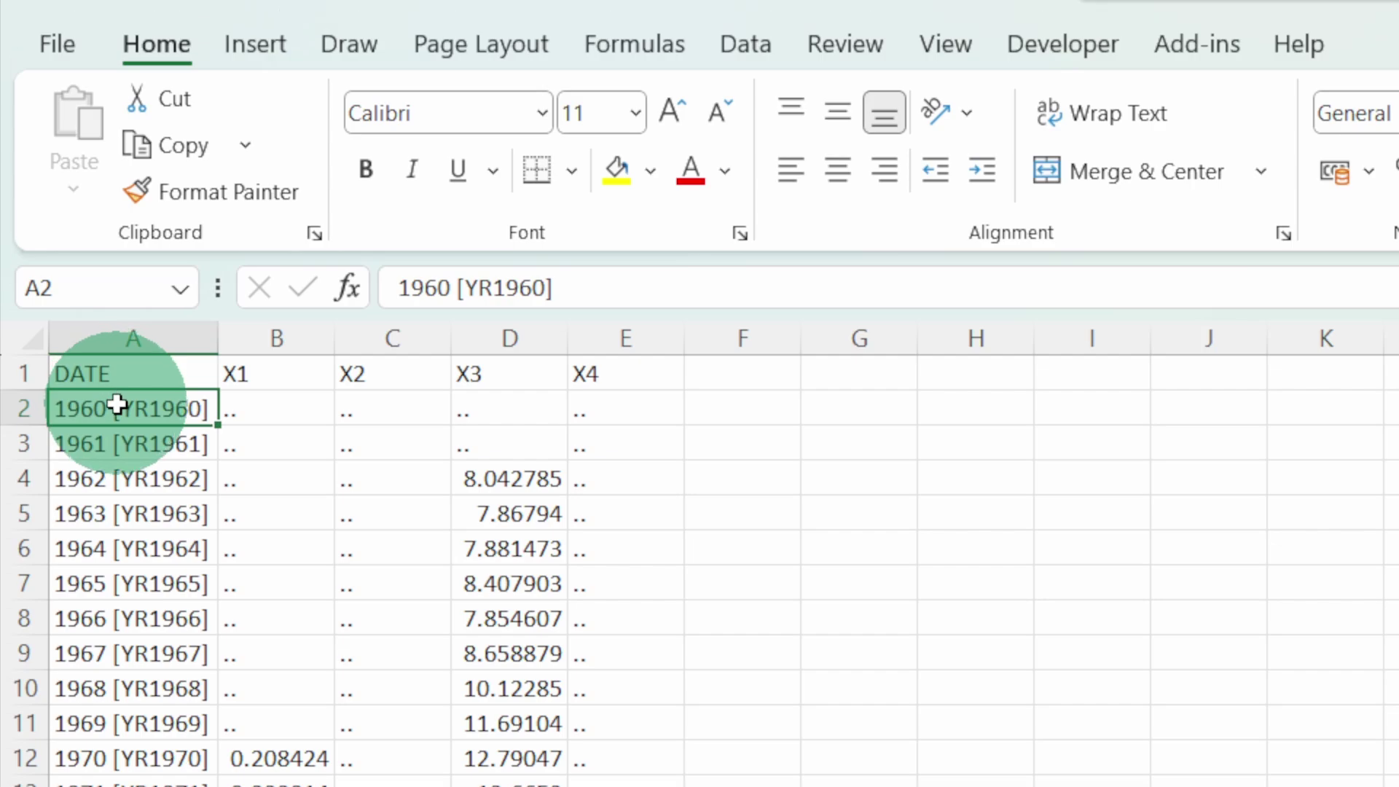
pyautogui.write('19')
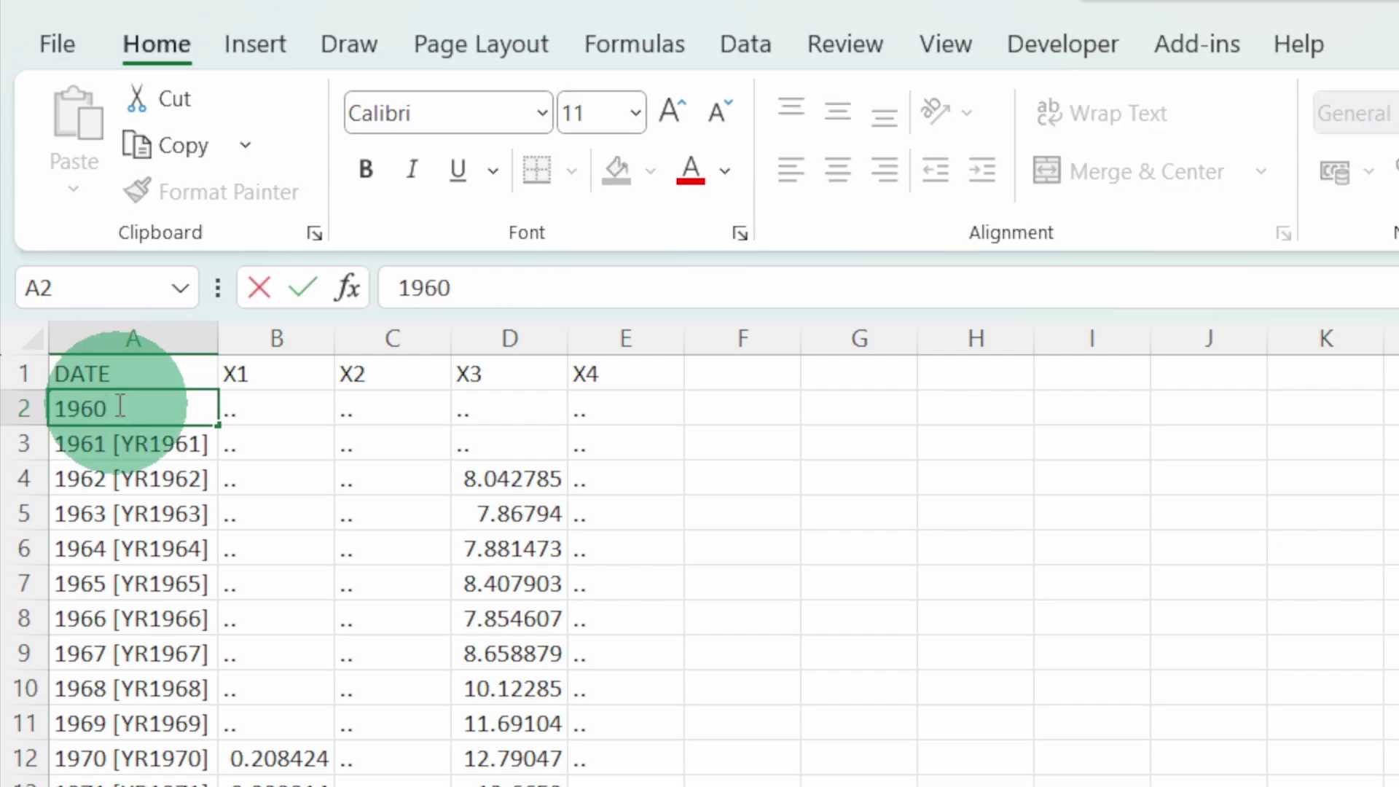
pyautogui.write('60')
pyautogui.press('Return')
pyautogui.write('19')
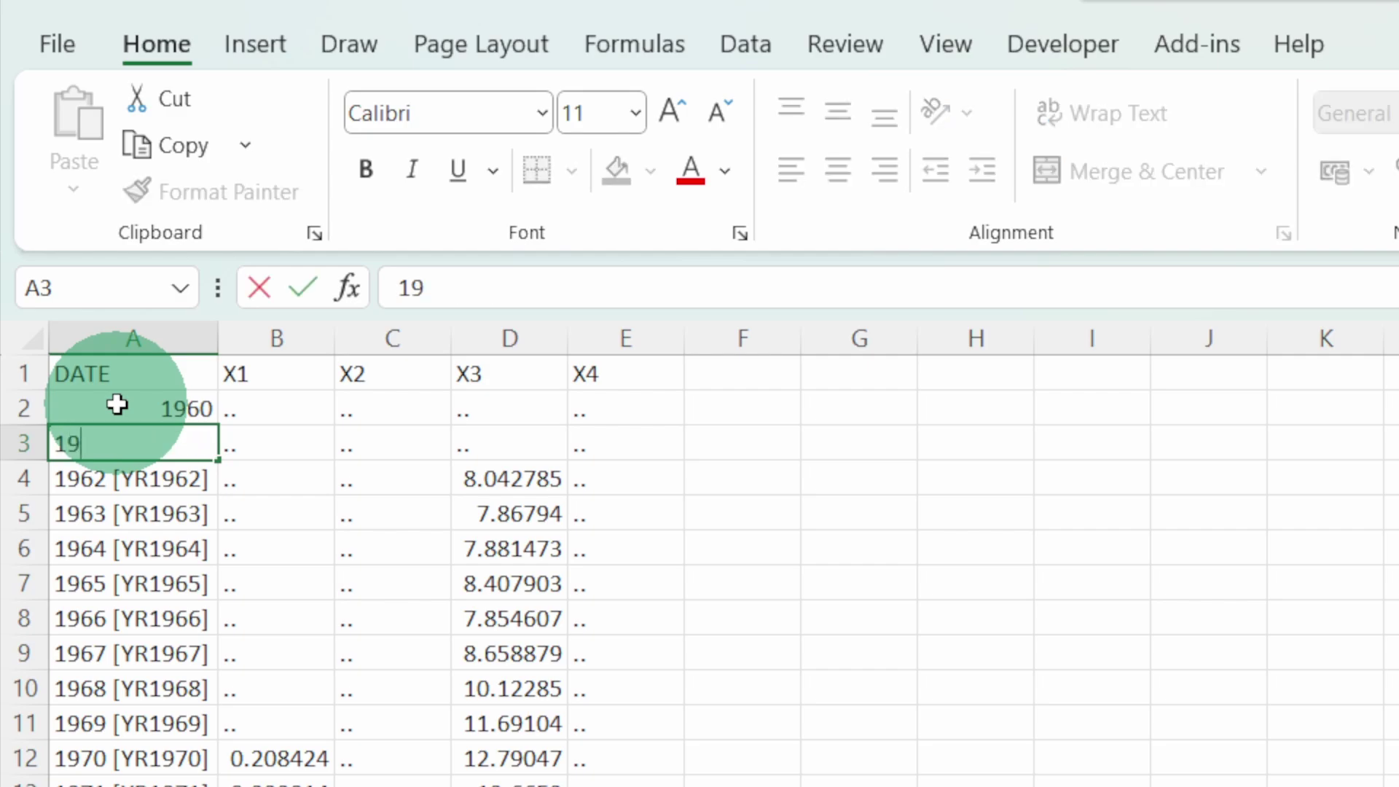
pyautogui.write('61')
pyautogui.click(135, 403)
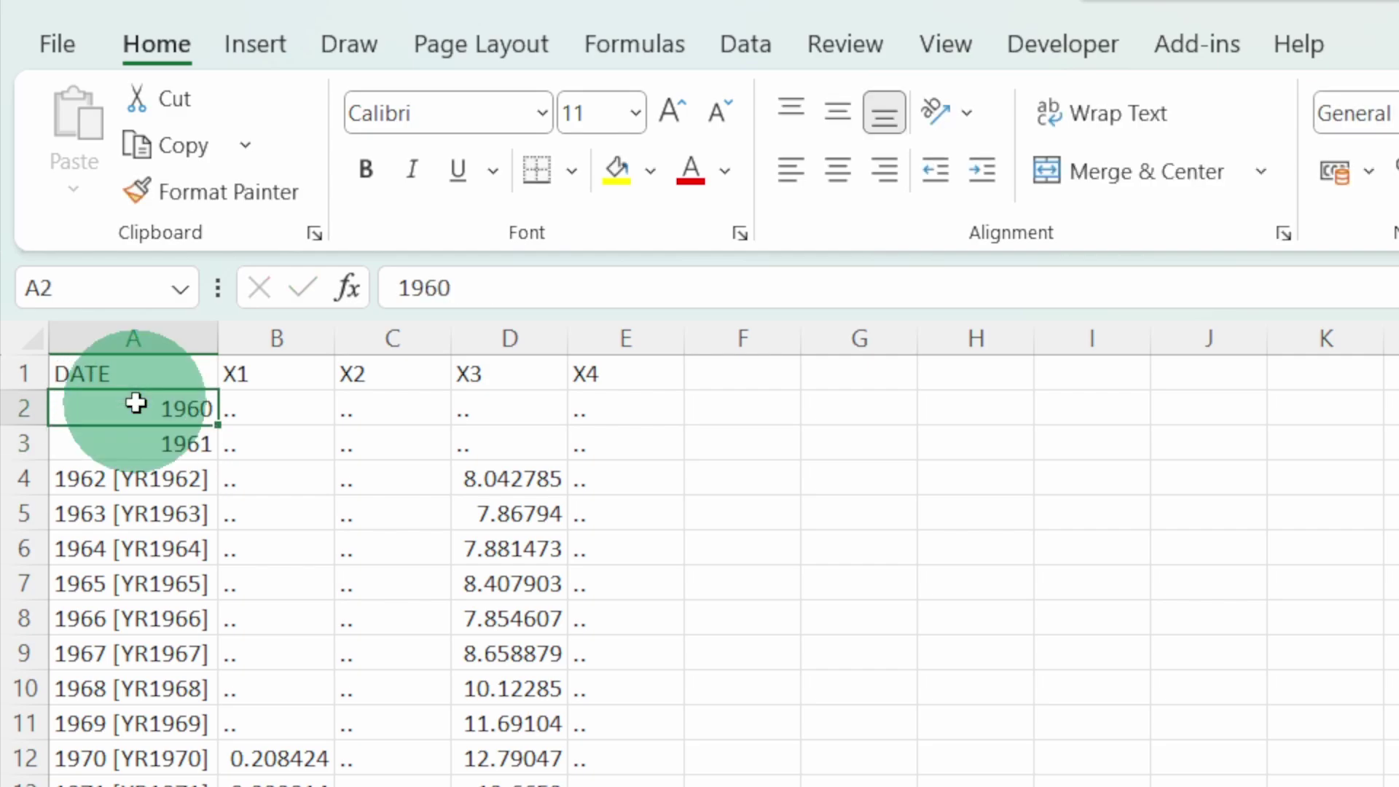
pyautogui.moveTo(135, 403); pyautogui.dragTo(136, 437)
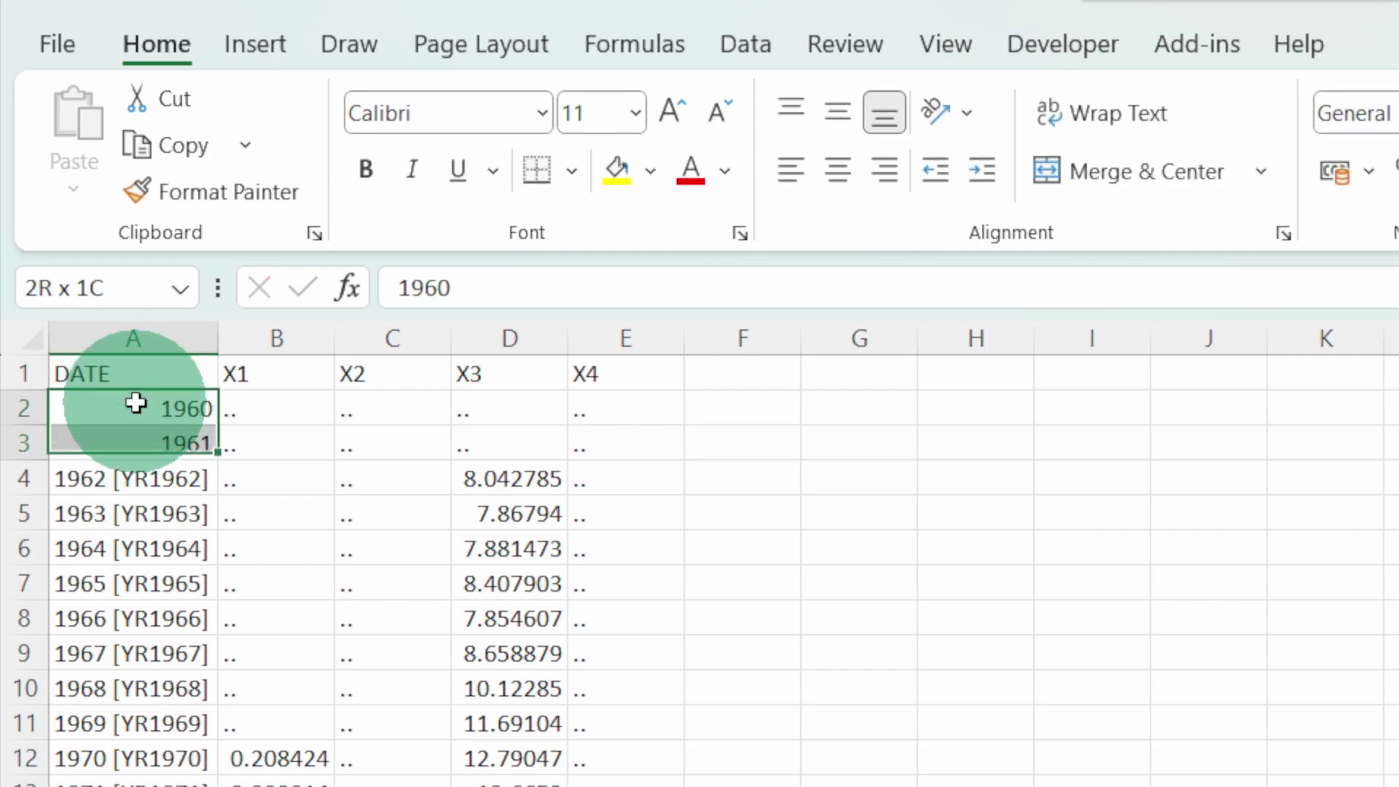
pyautogui.doubleClick(218, 460)
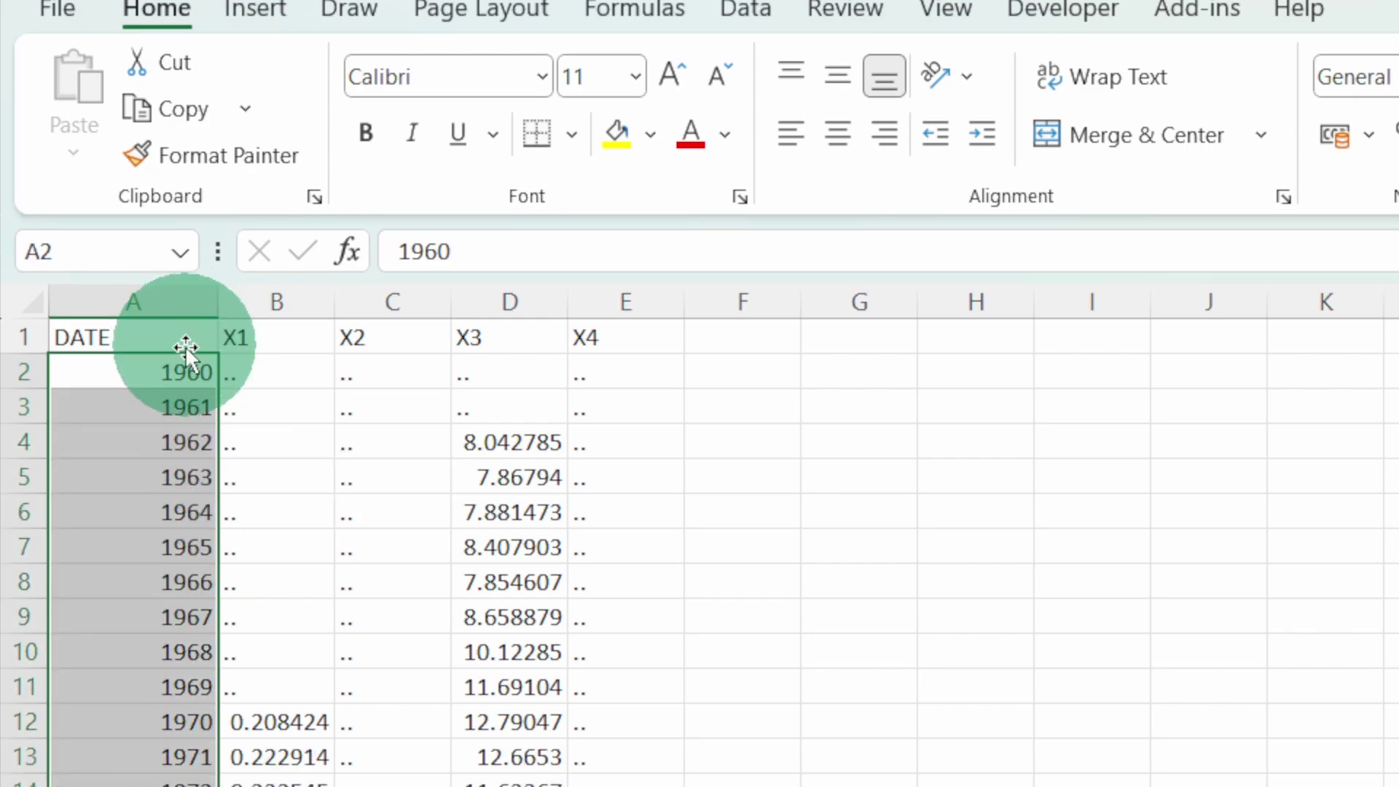
pyautogui.click(187, 454)
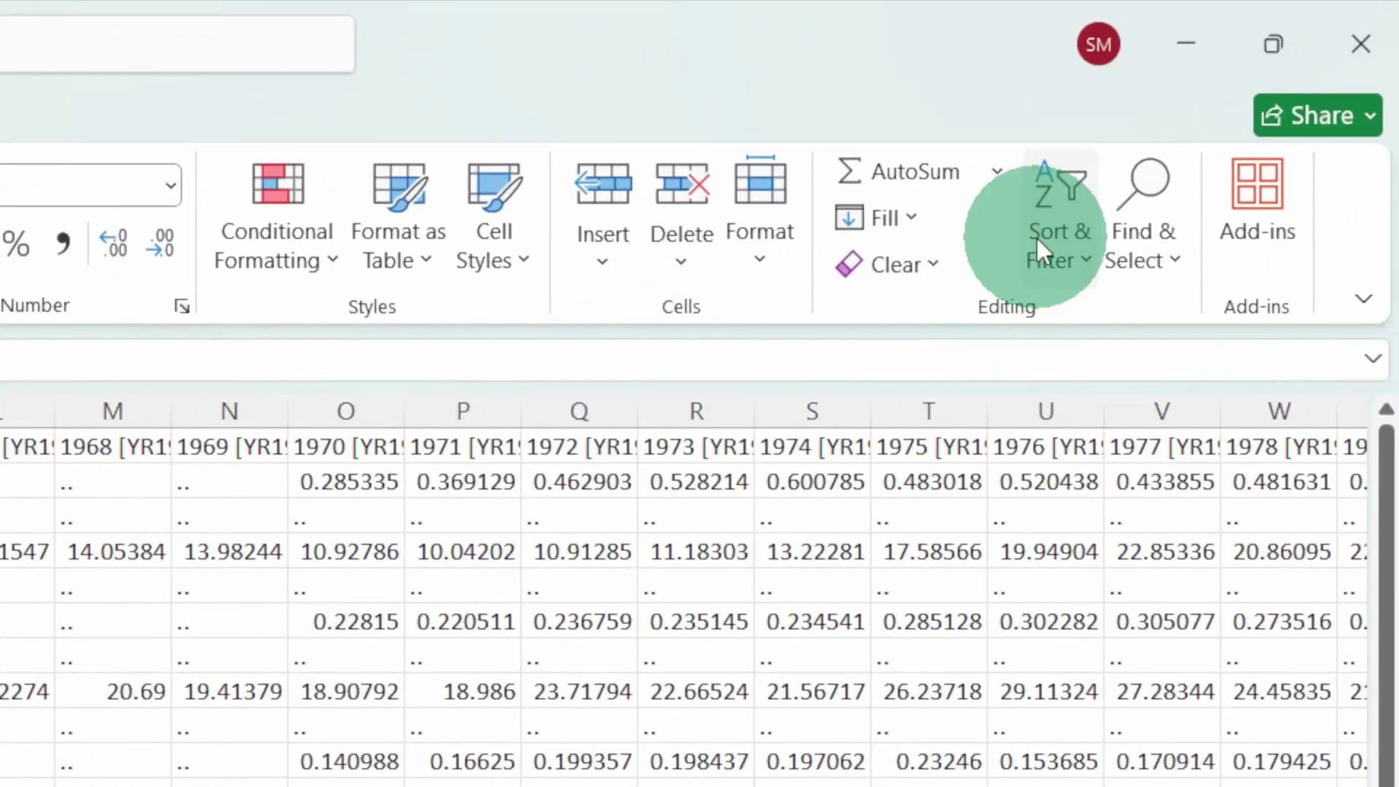
# - Add filters to the Data sheet's header row and filter Series Name to show only Broad money (% of GDP)
pyautogui.click(1037, 238)
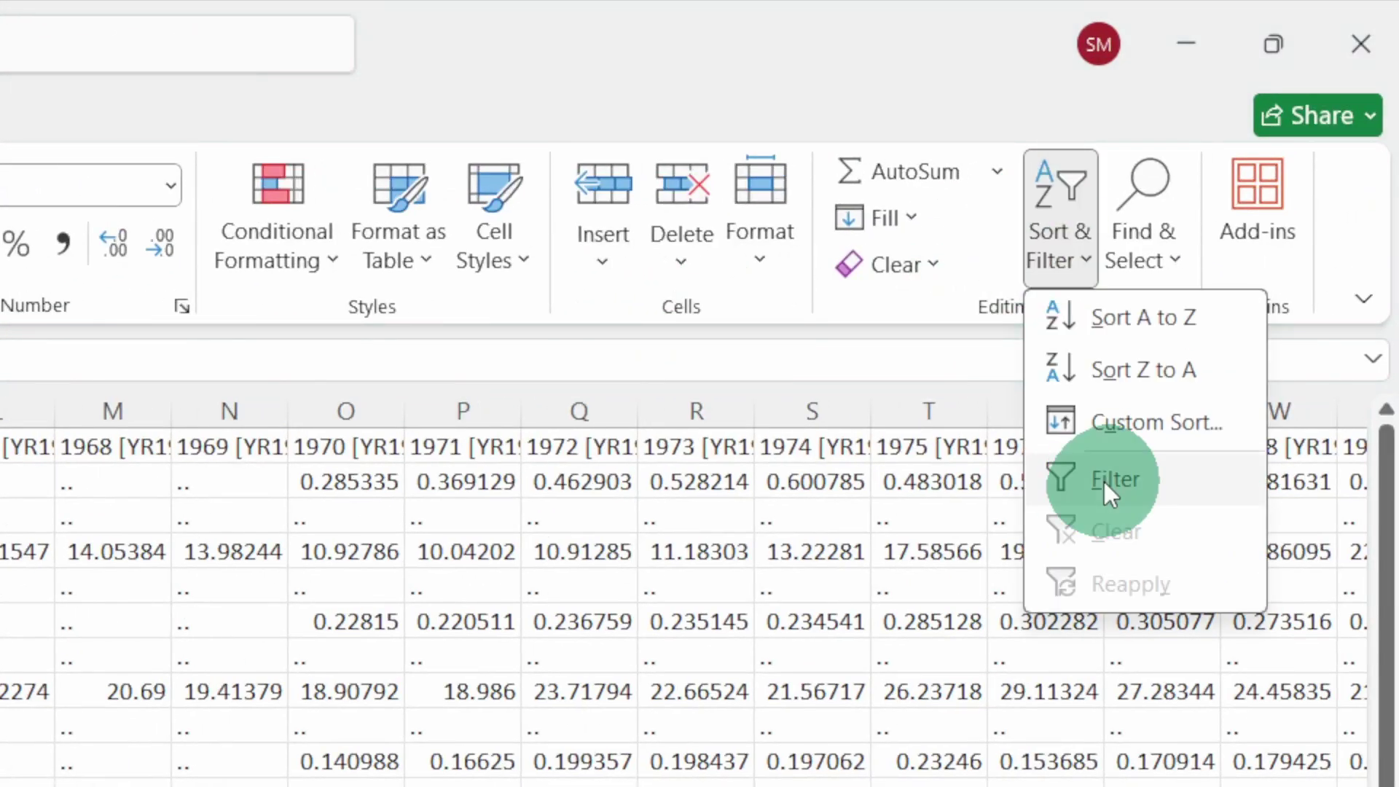
pyautogui.click(1103, 481)
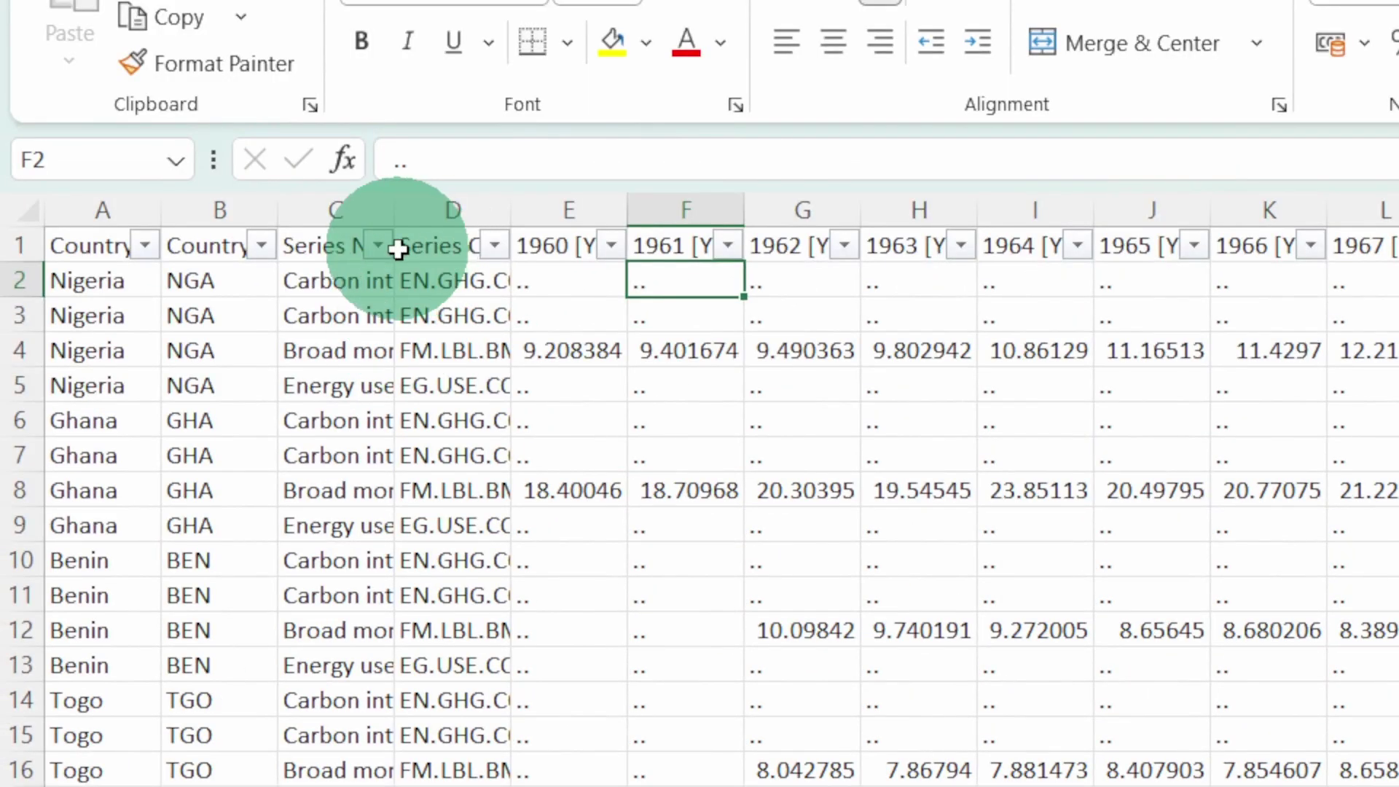
pyautogui.click(378, 246)
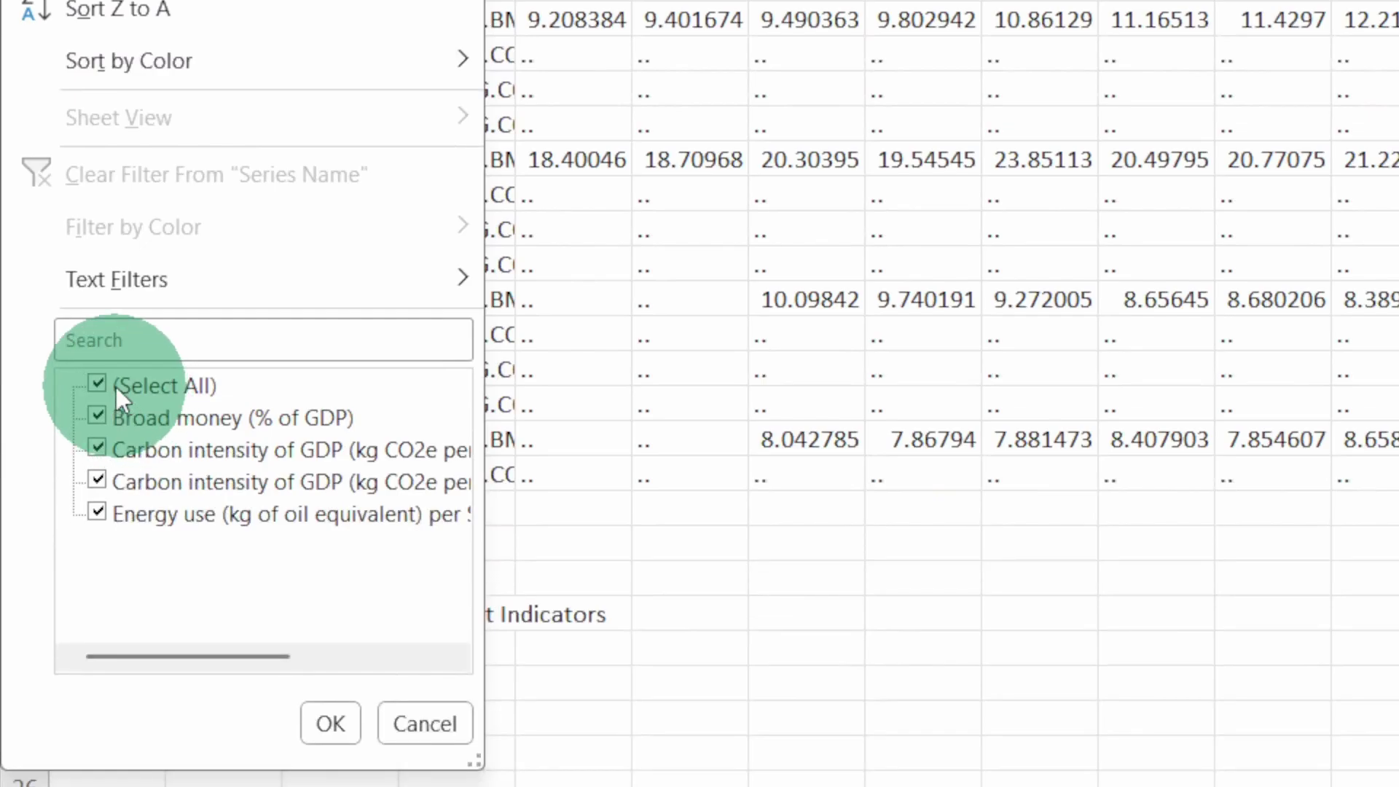
pyautogui.click(116, 387)
pyautogui.click(96, 417)
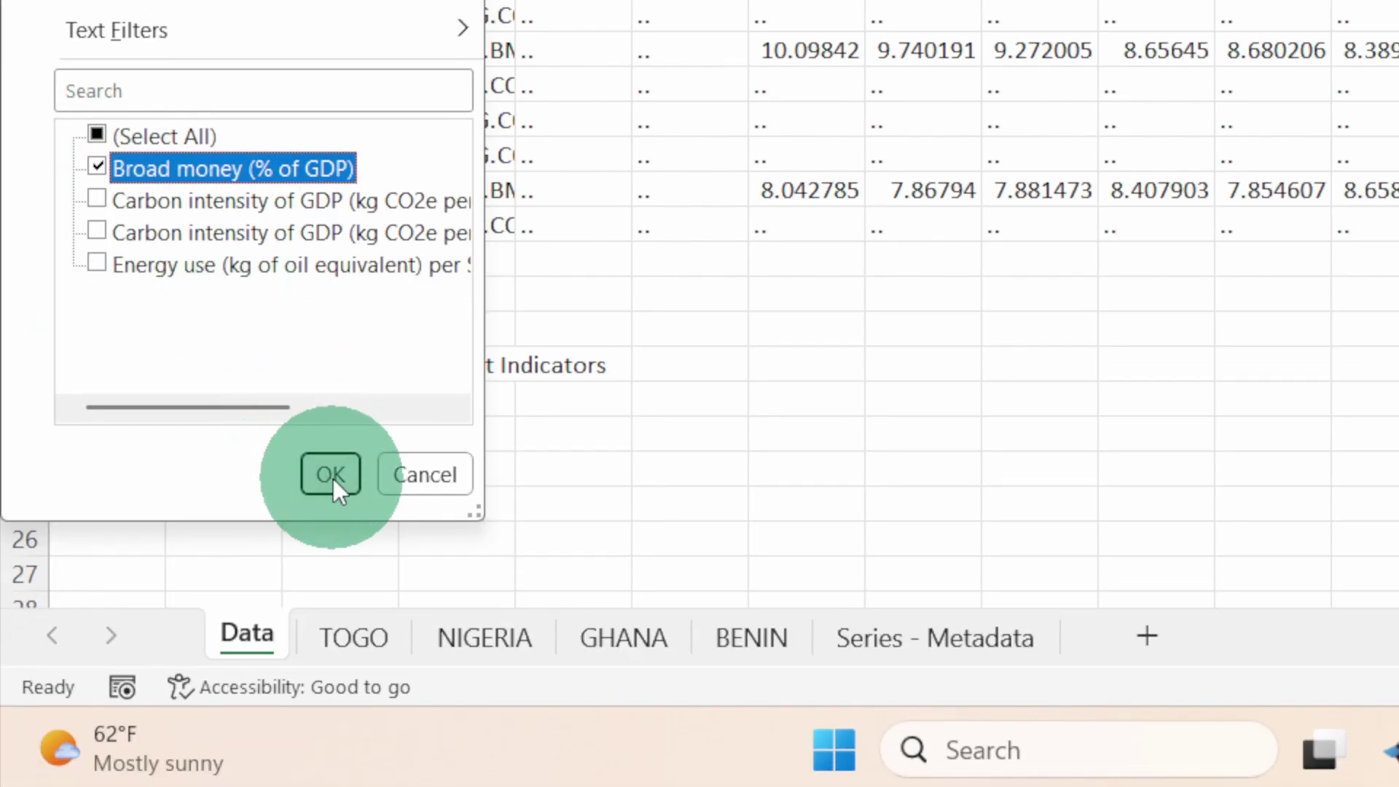
pyautogui.click(330, 701)
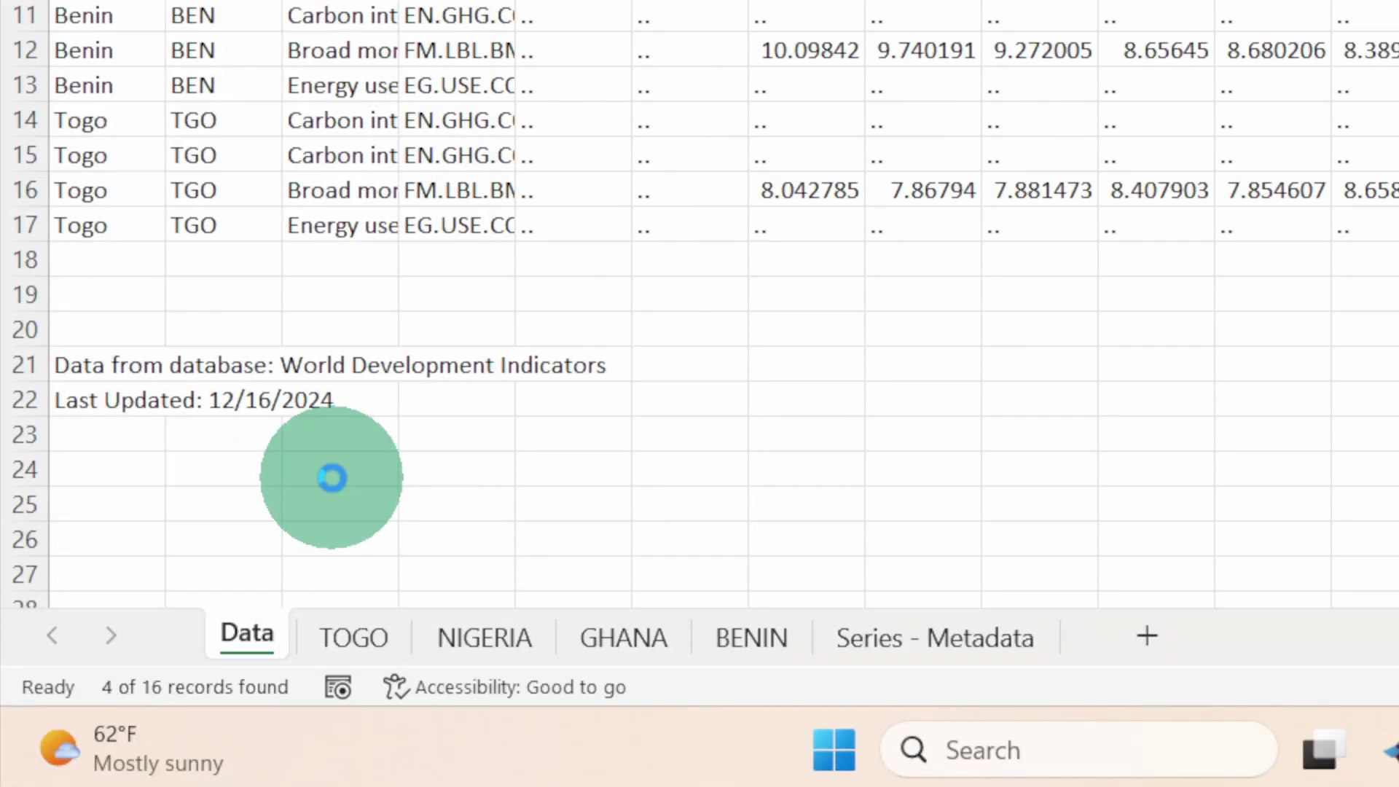
# - Add a new sheet and name it CROSS SECTION 1990
pyautogui.click(1148, 635)
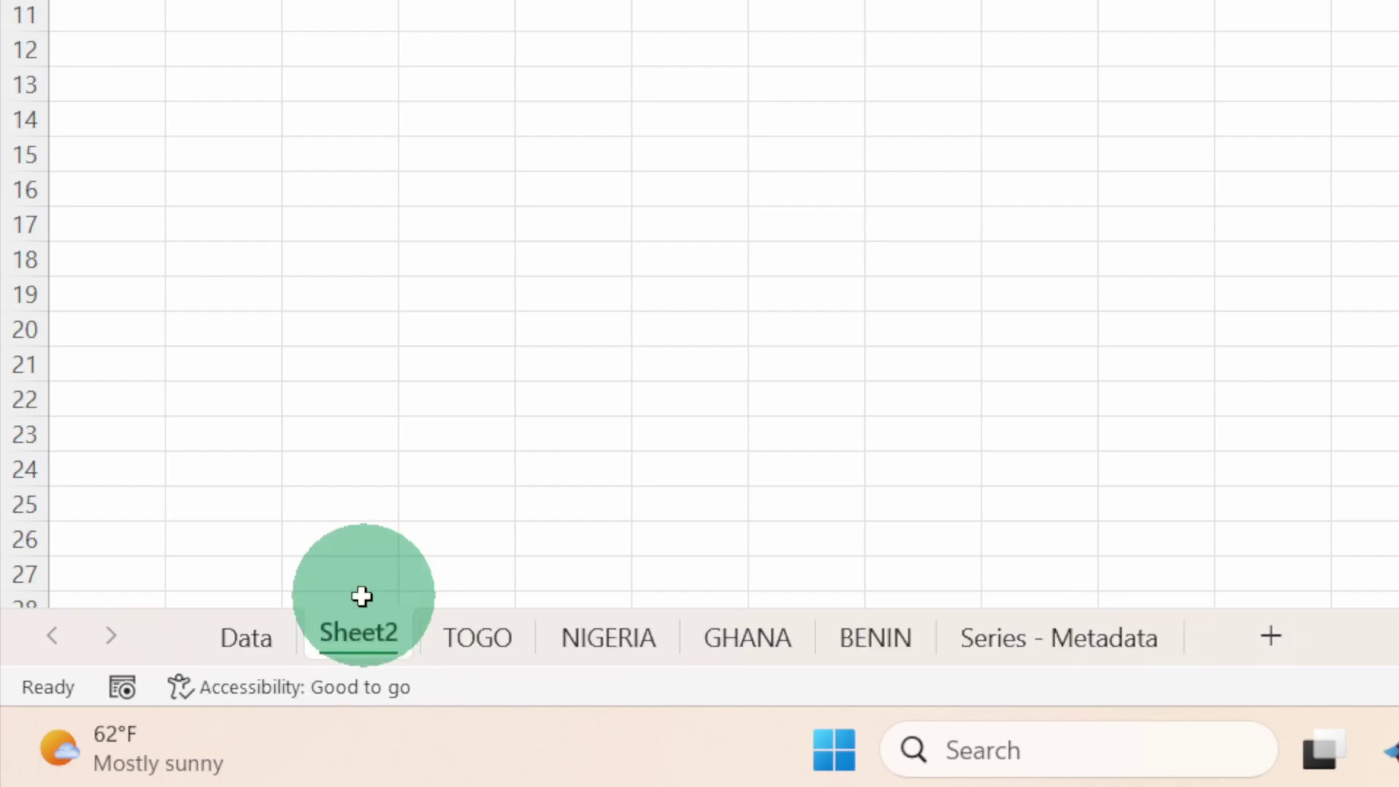
pyautogui.doubleClick(375, 636)
pyautogui.write('C')
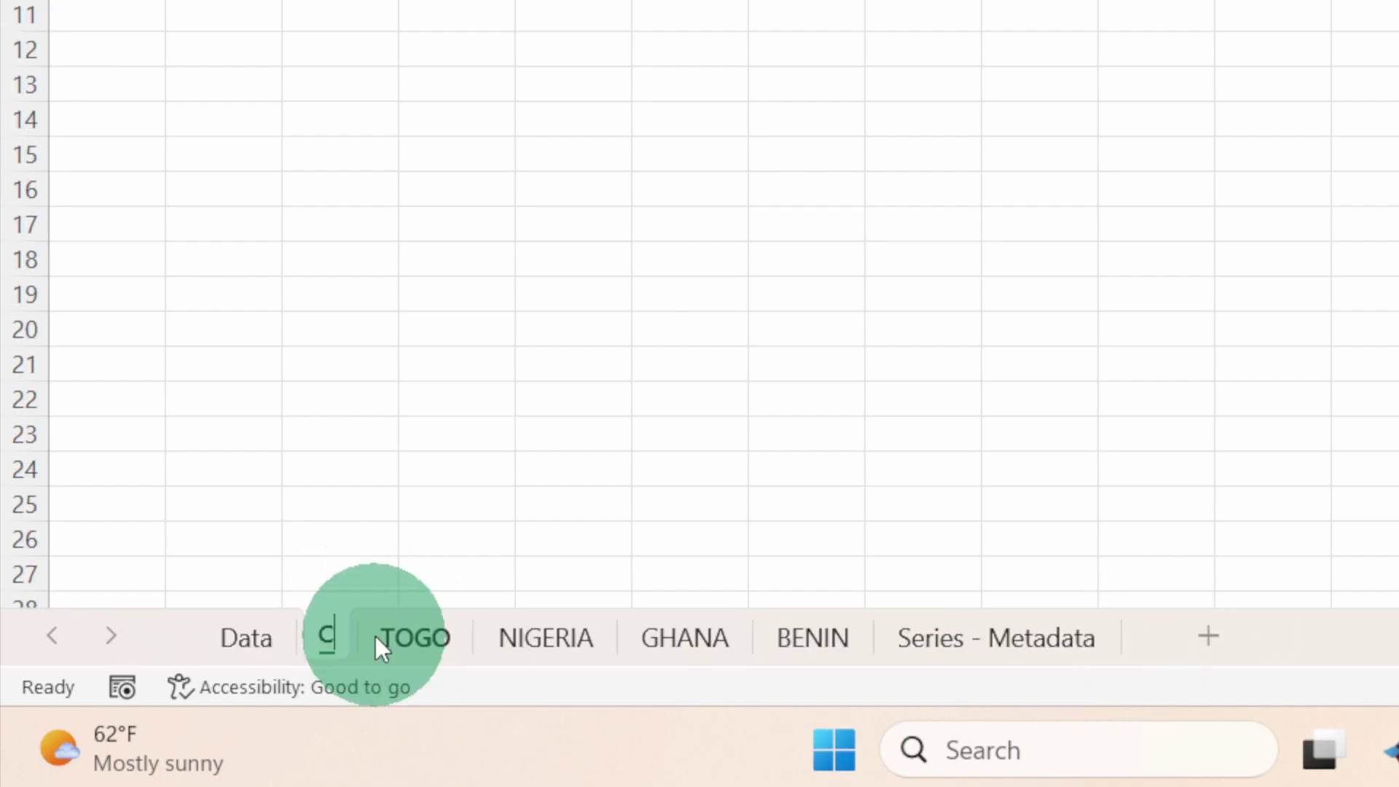
pyautogui.write('ROSS SECTION')
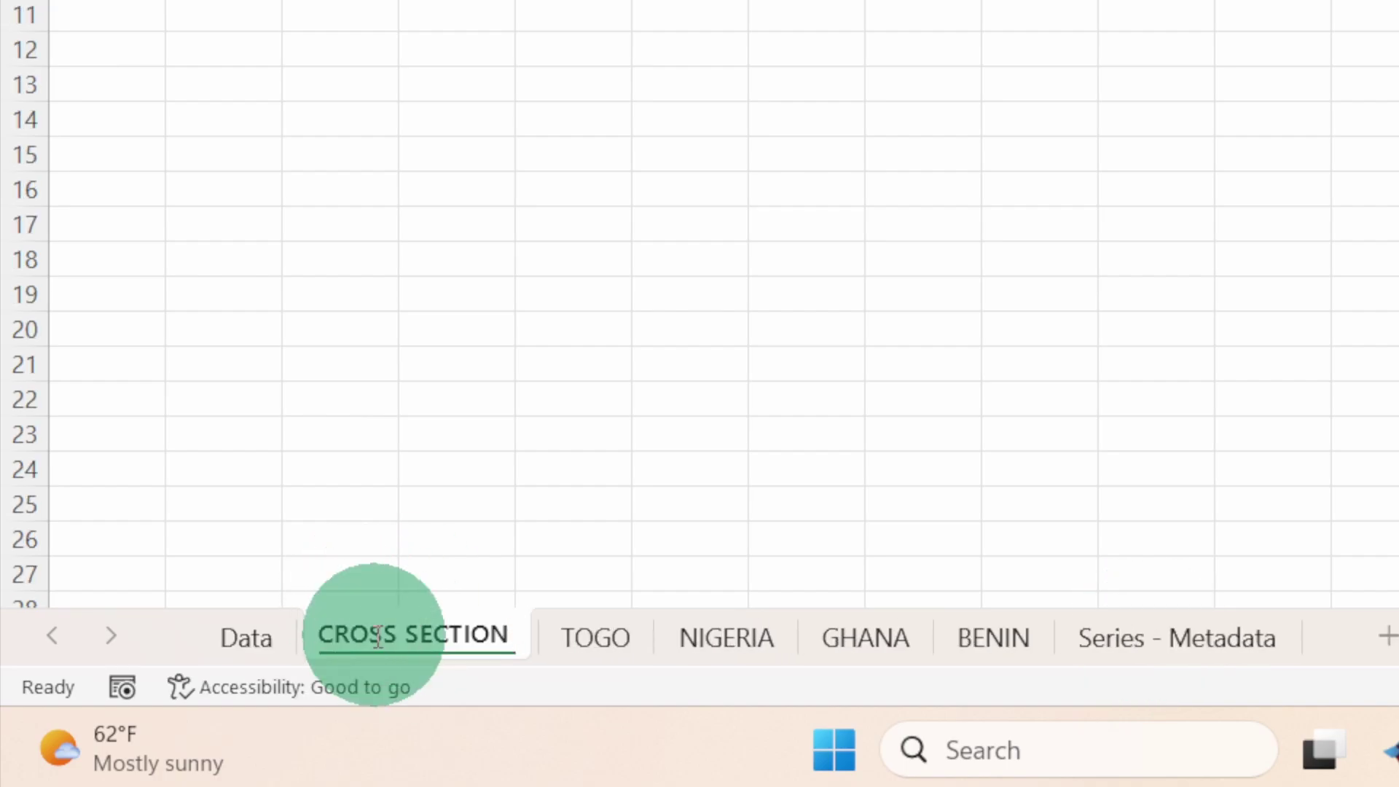
pyautogui.write(' 1990')
pyautogui.press('Return')
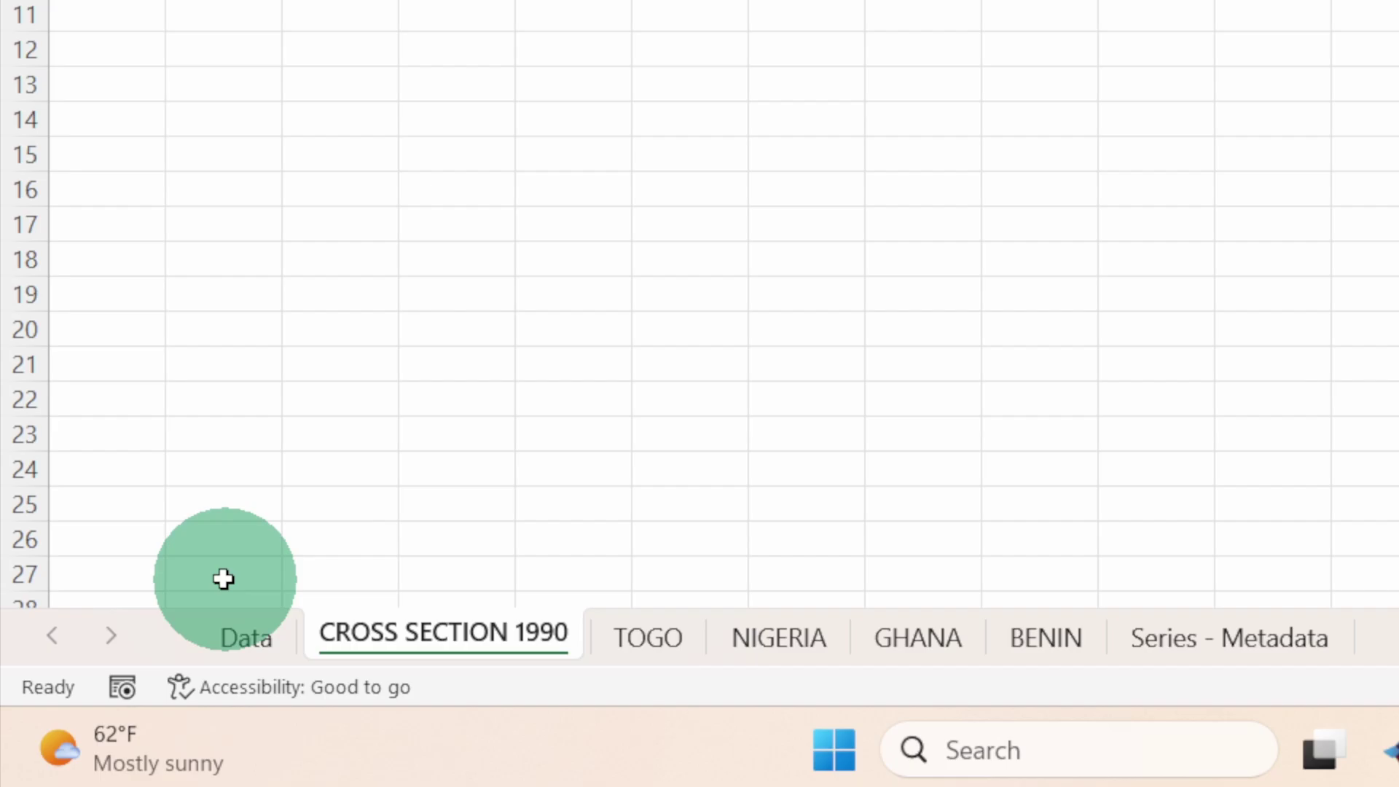
# - Copy the four countries' 1990 broad money values from the Data sheet and paste them at A2 of the CROSS SECTION 1990 sheet
pyautogui.click(239, 648)
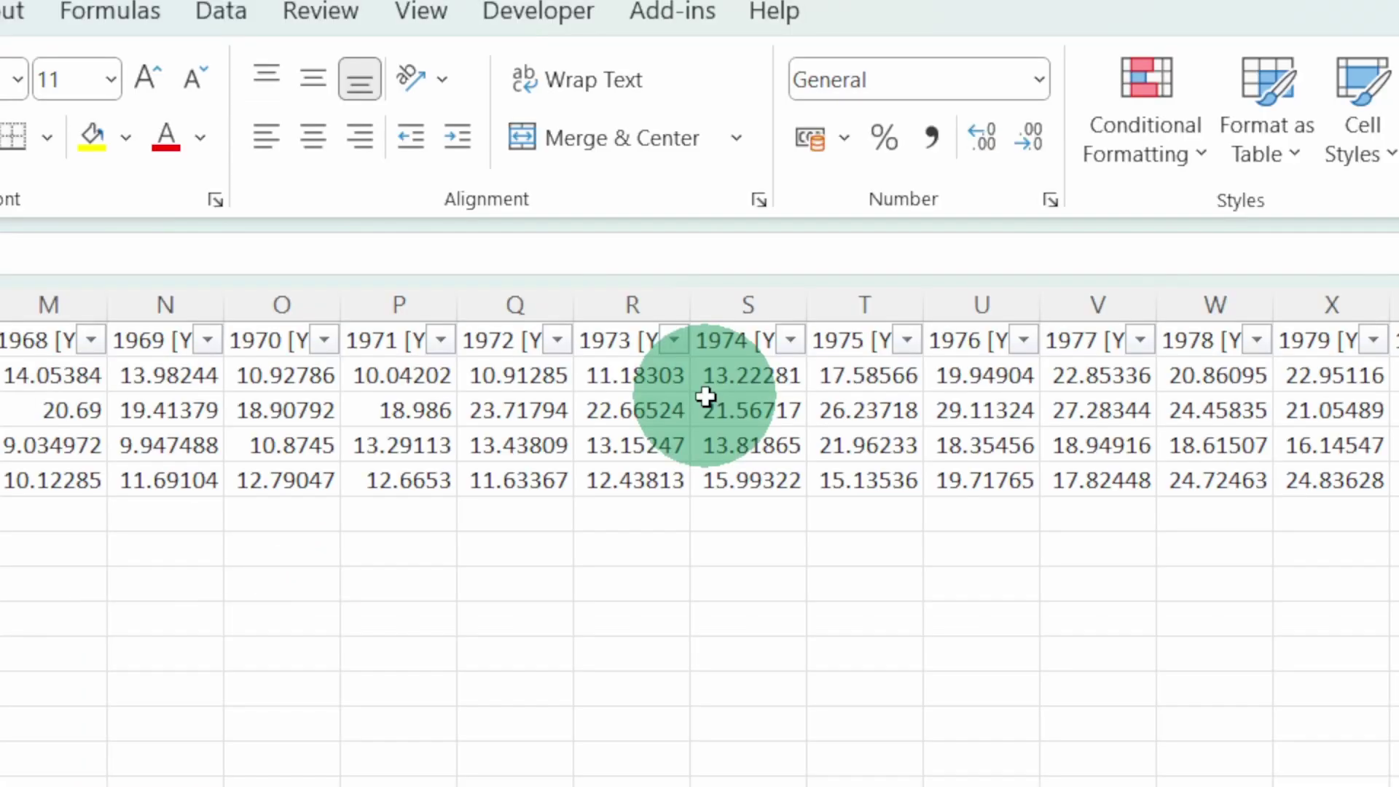
pyautogui.hscroll(6, 705, 397)
pyautogui.click(707, 393)
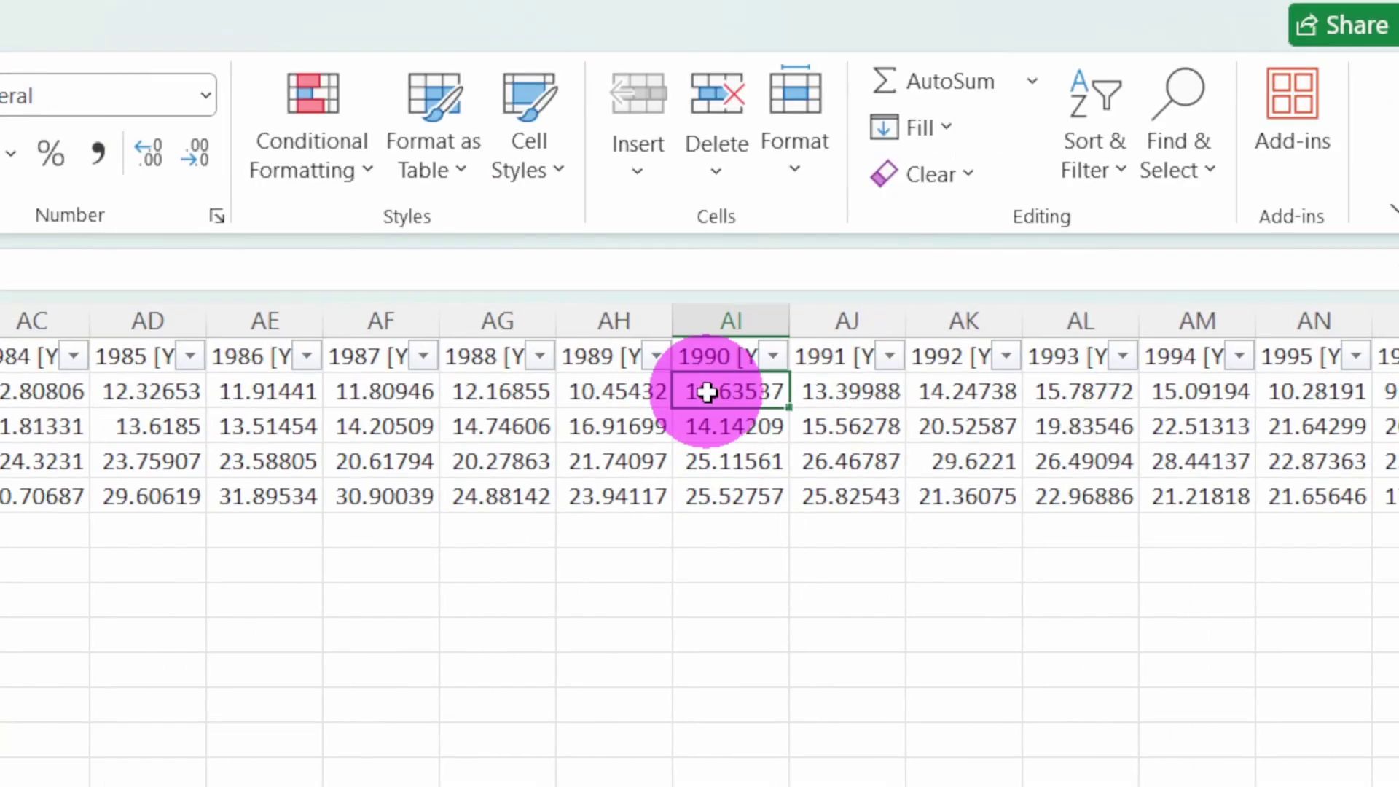
pyautogui.hotkey('ctrl', 'shift', 'Down')
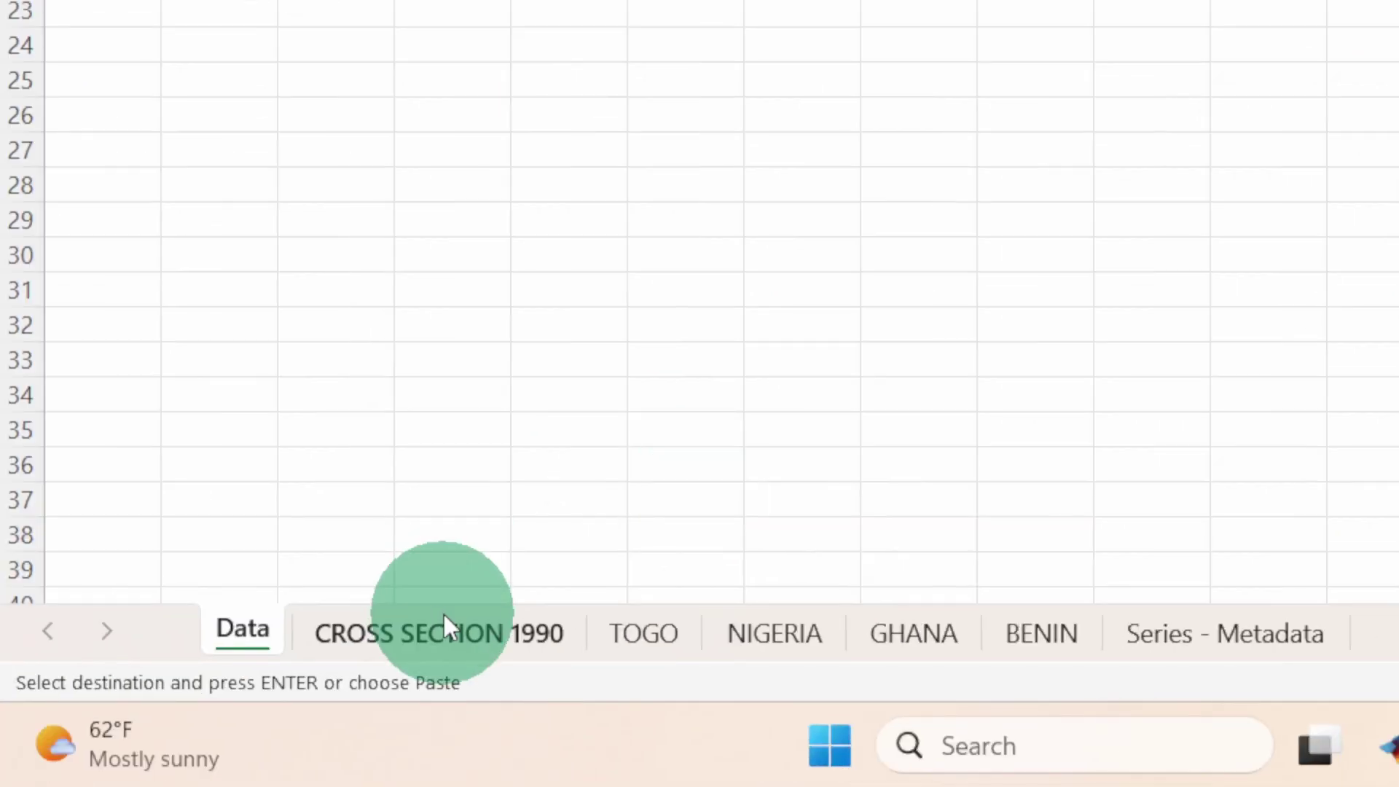
pyautogui.click(442, 615)
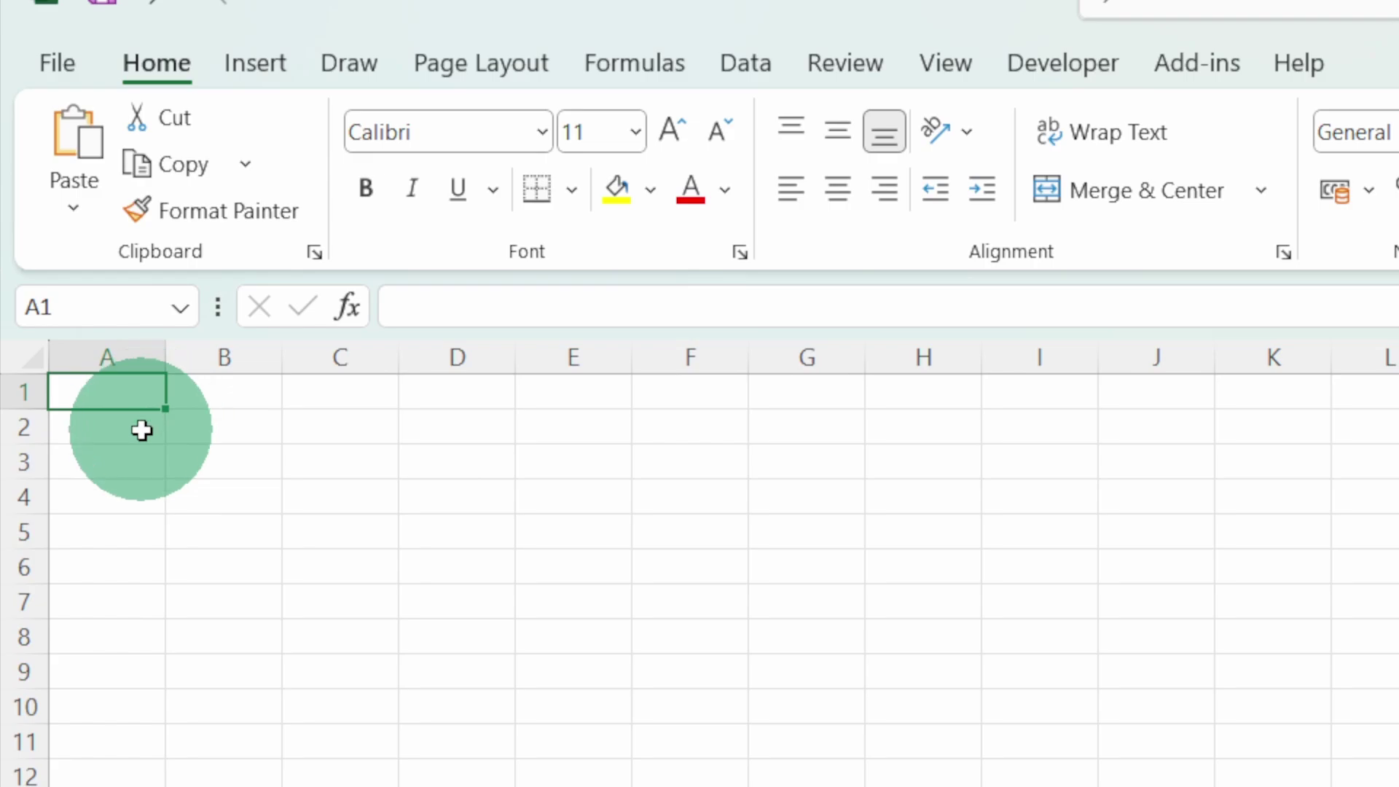
pyautogui.click(140, 428)
pyautogui.hotkey('ctrl', 'v')
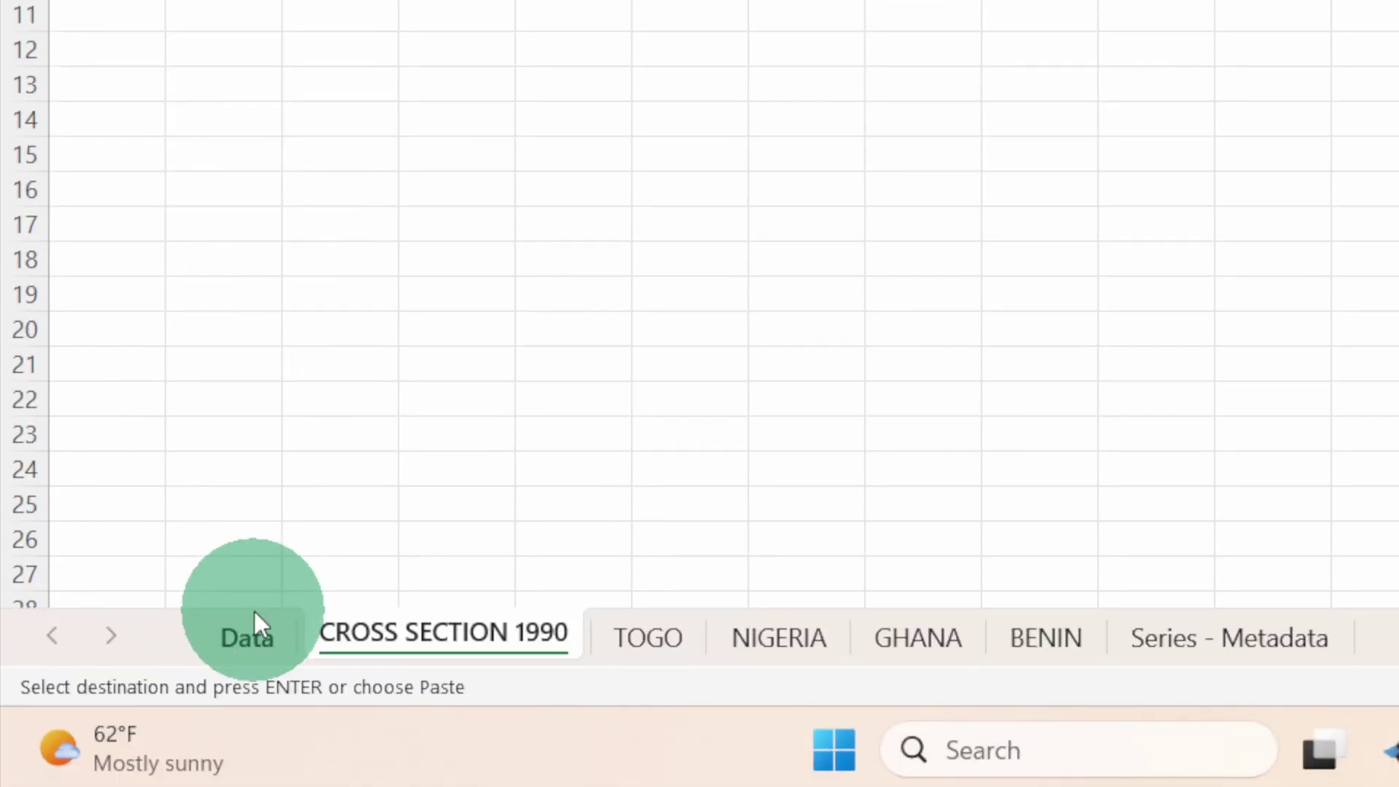
# - Filter the Data sheet's Series Name column to show only the first Carbon intensity of GDP series instead of Broad money
pyautogui.click(251, 623)
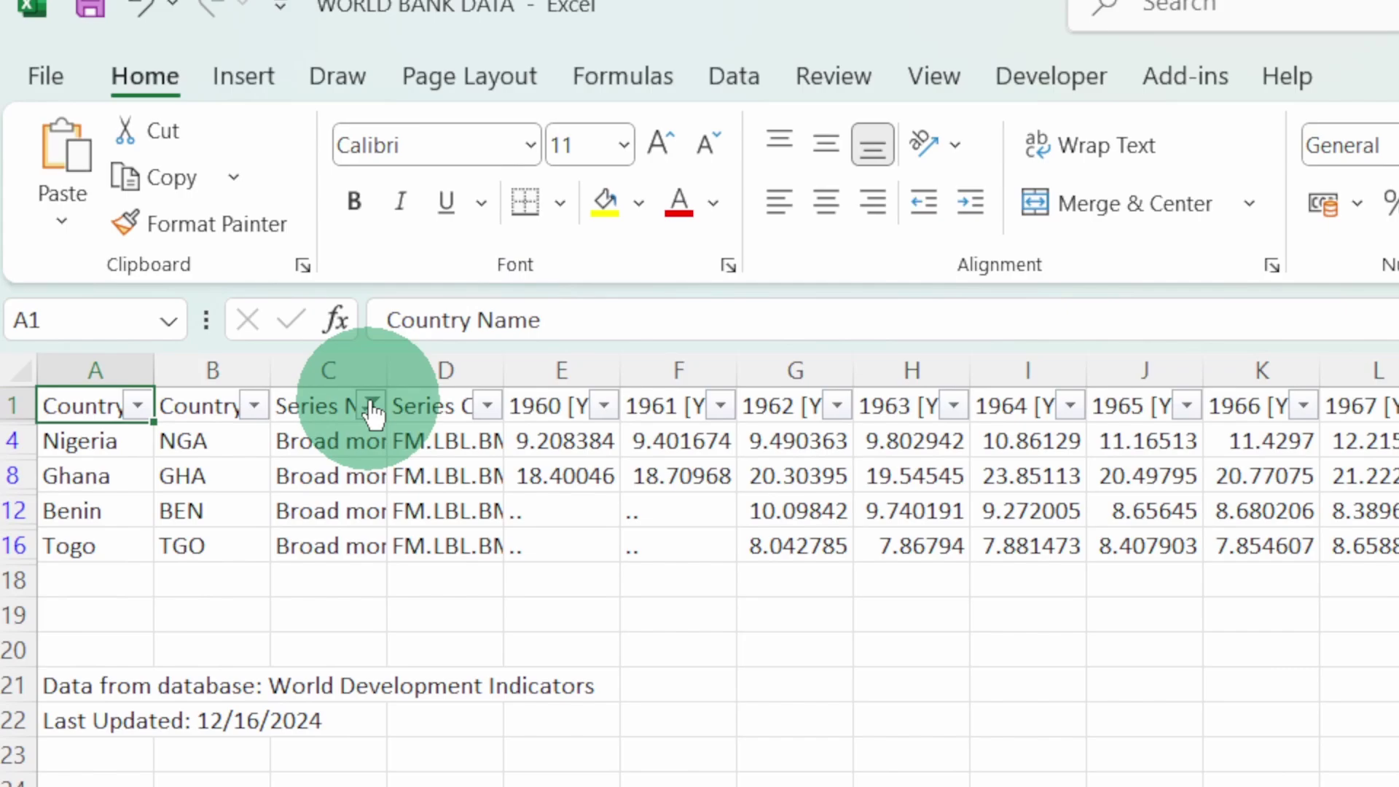
pyautogui.click(373, 414)
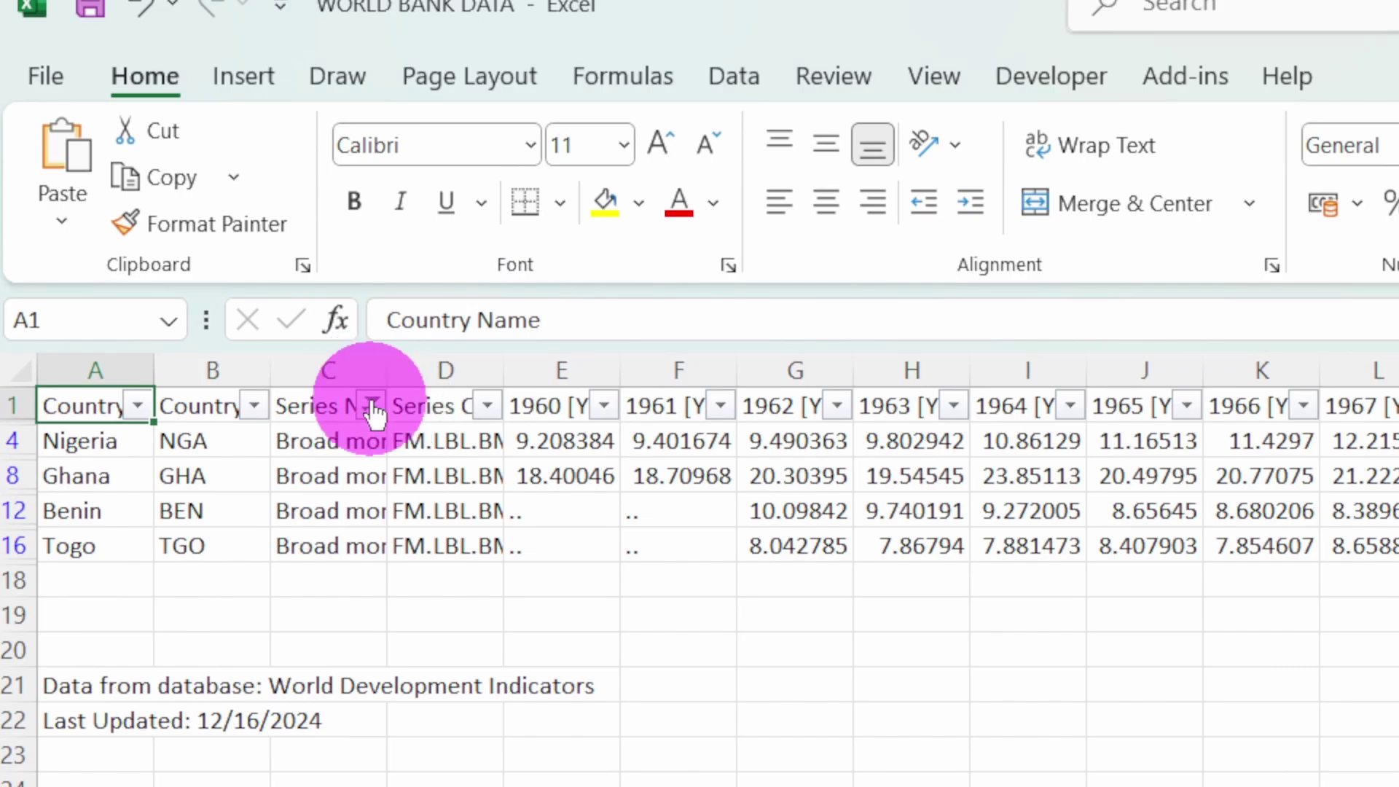
pyautogui.click(103, 395)
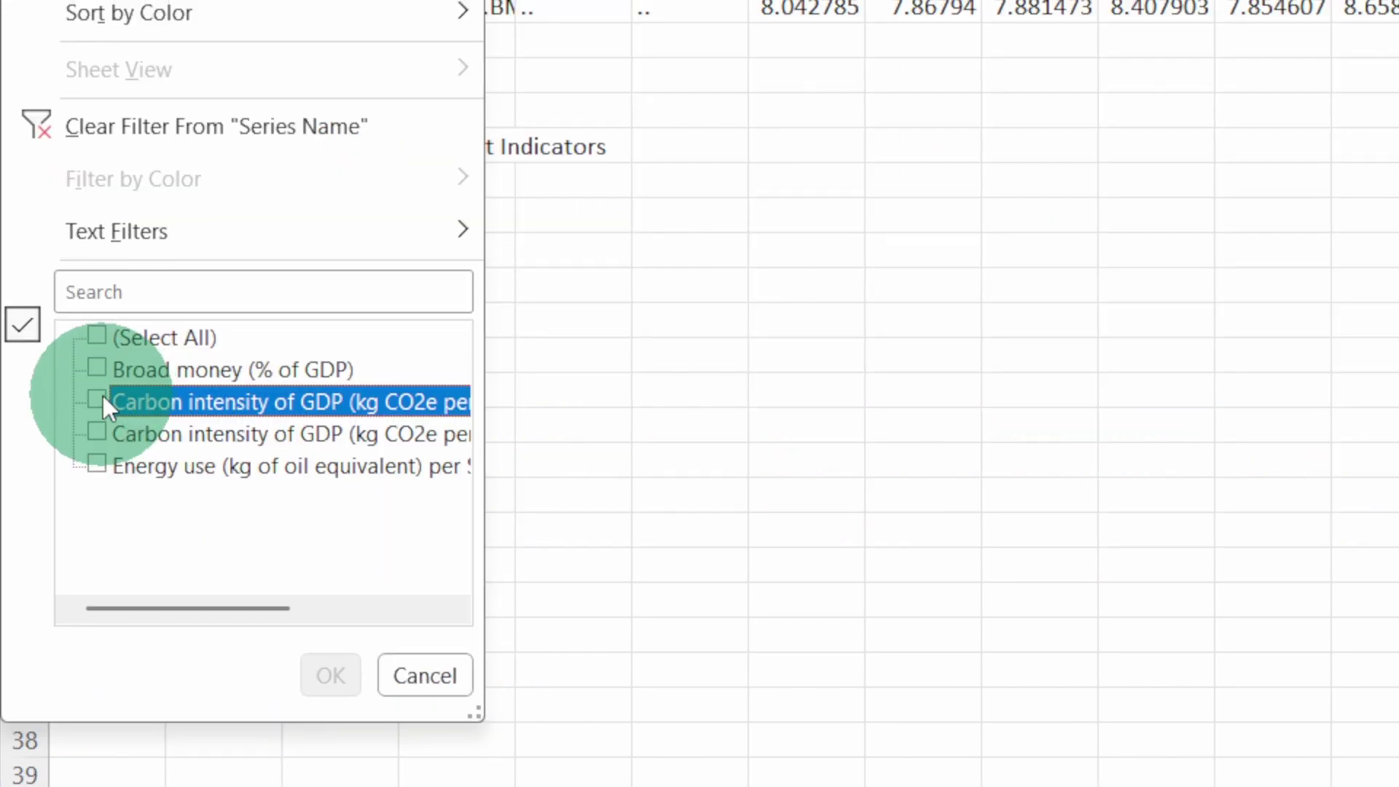
pyautogui.click(103, 396)
pyautogui.click(341, 672)
# - Copy the four countries' 1990 values of the filtered carbon intensity series and paste them at B2 of the CROSS SECTION 1990 sheet
pyautogui.hscroll(5, 949, 313)
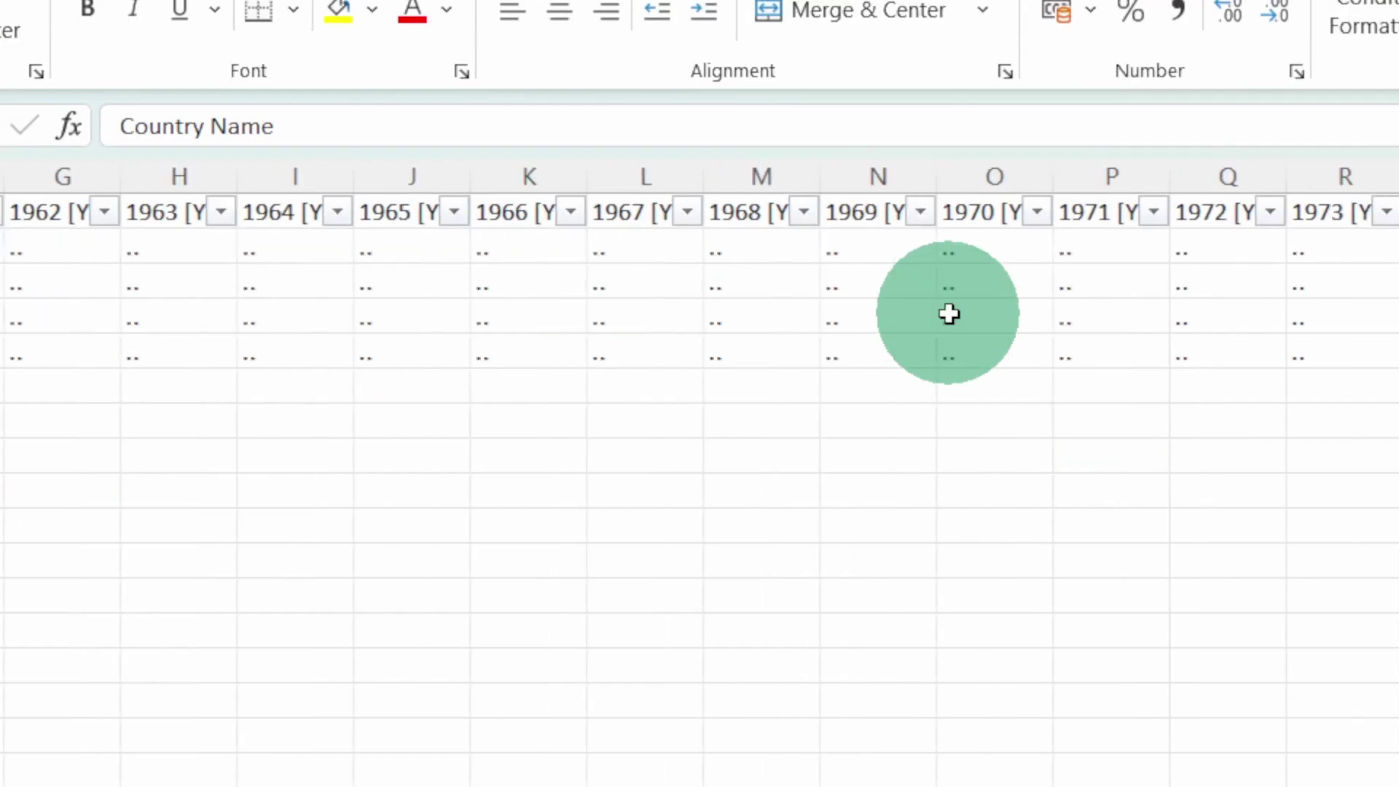
pyautogui.click(723, 363)
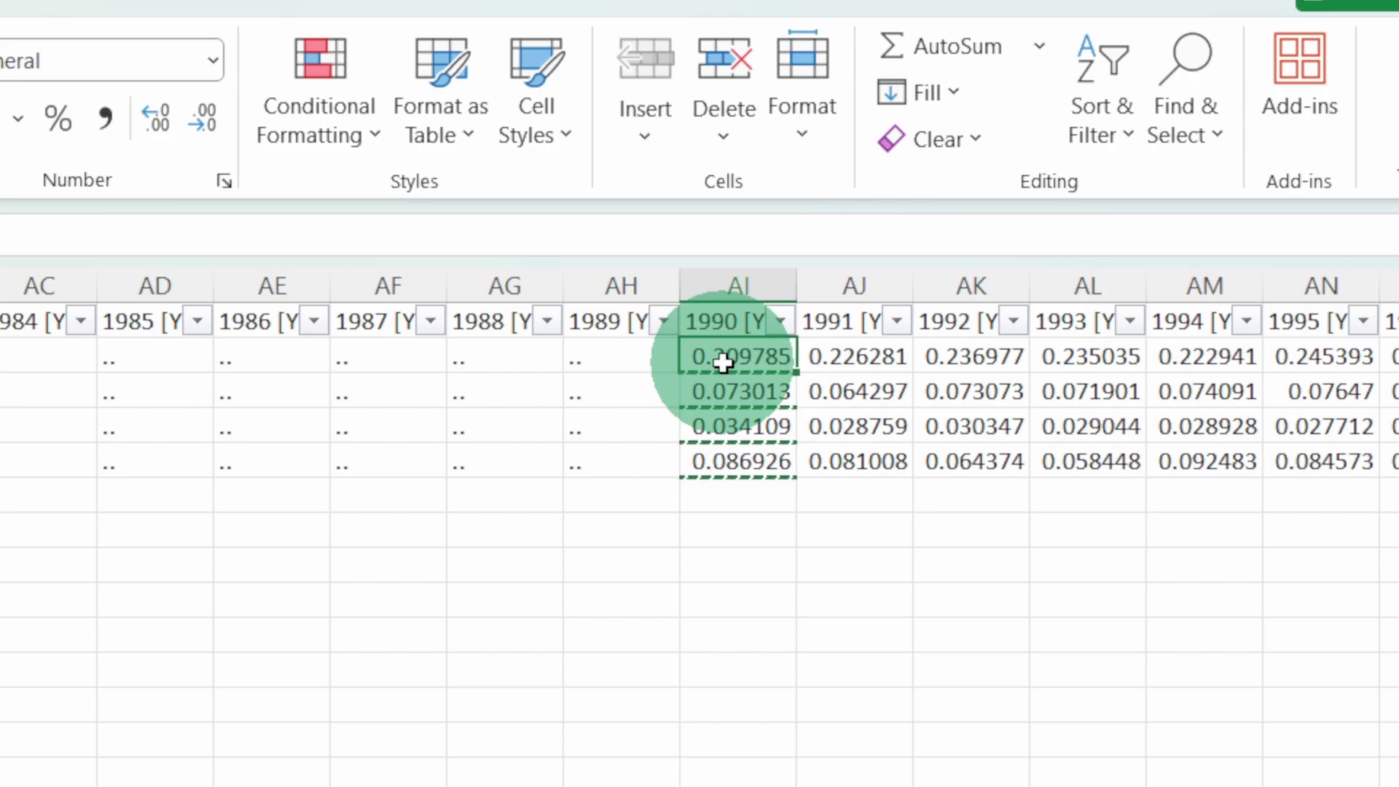
pyautogui.hotkey('ctrl', 'shift', 'Down')
pyautogui.hotkey('ctrl', 'c')
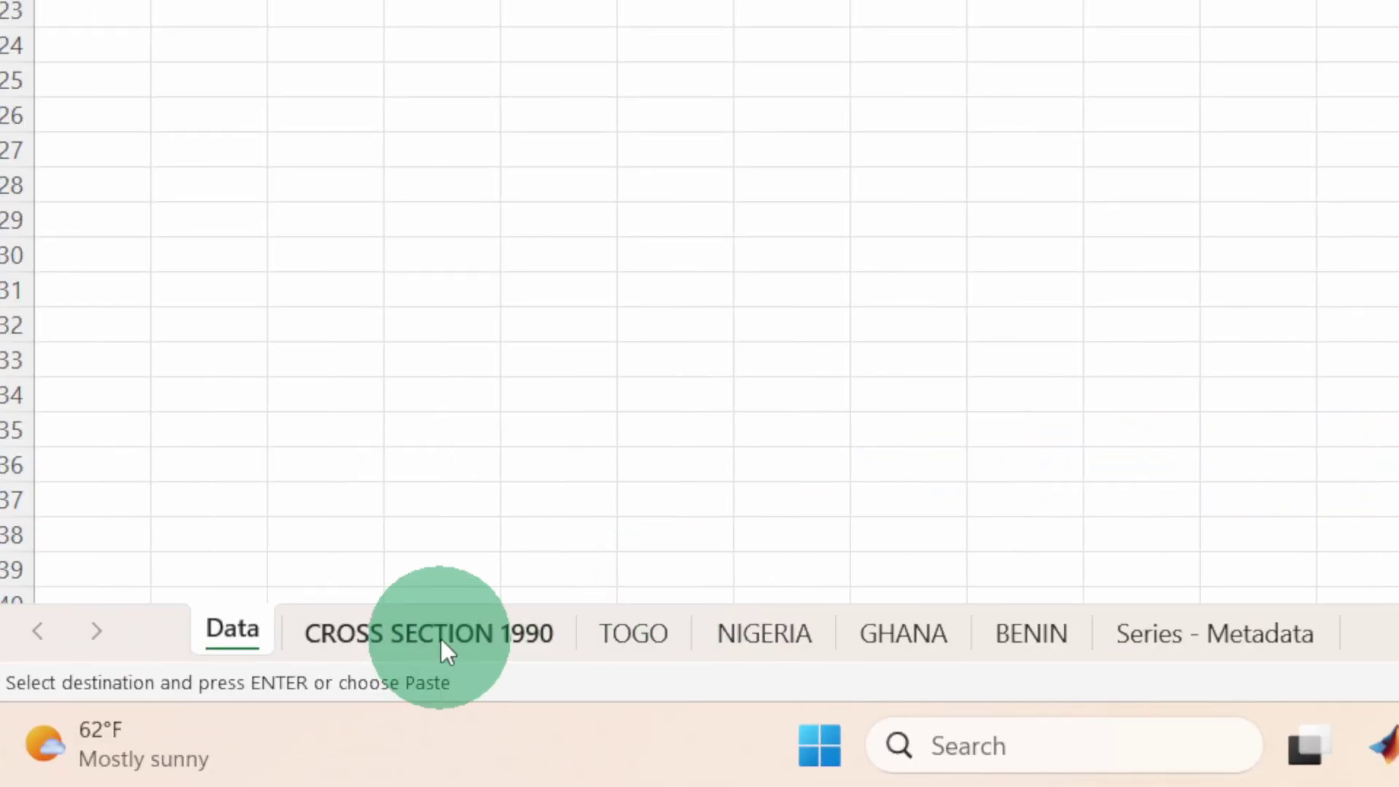
pyautogui.click(440, 640)
pyautogui.write('11.63537 14.14209 25.11561 25.52757')
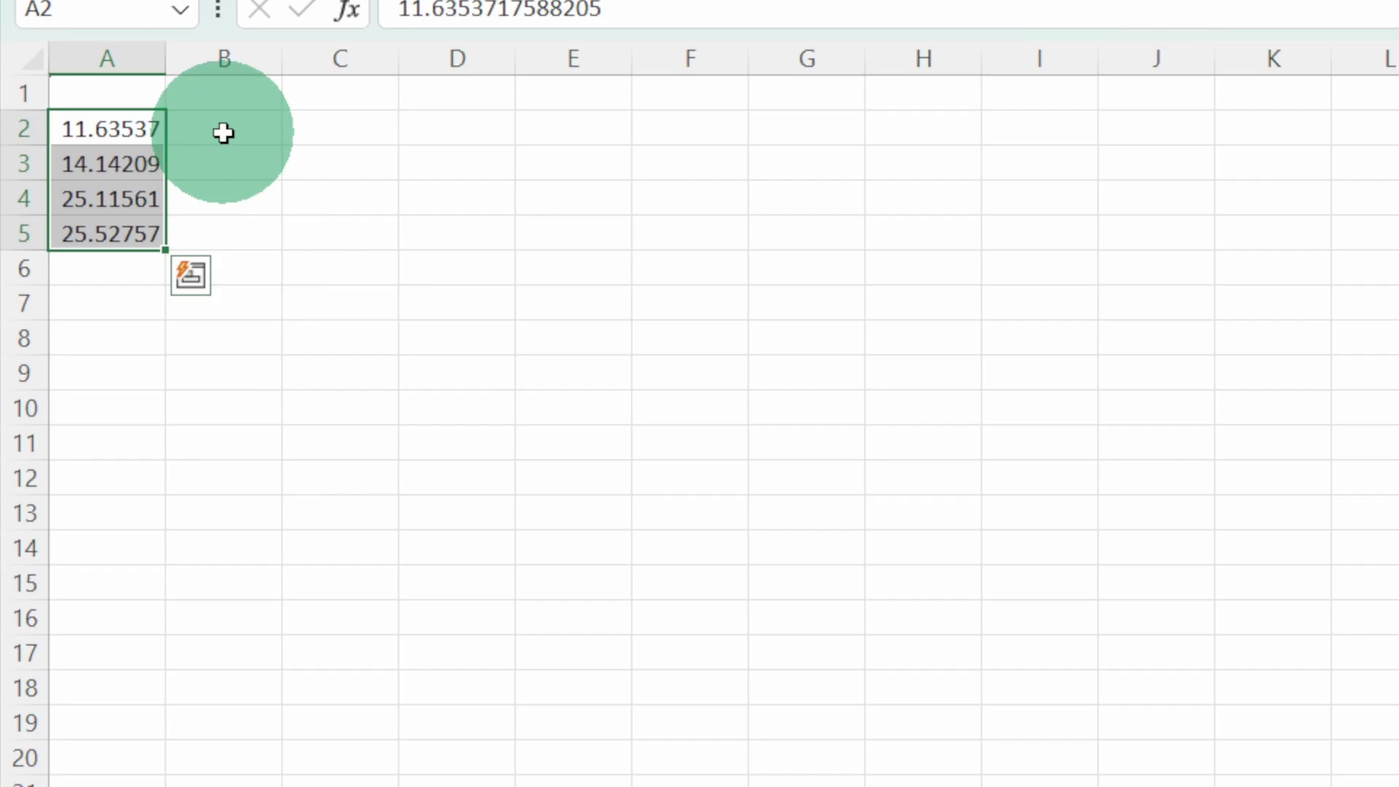
pyautogui.click(222, 144)
pyautogui.hotkey('ctrl', 'v')
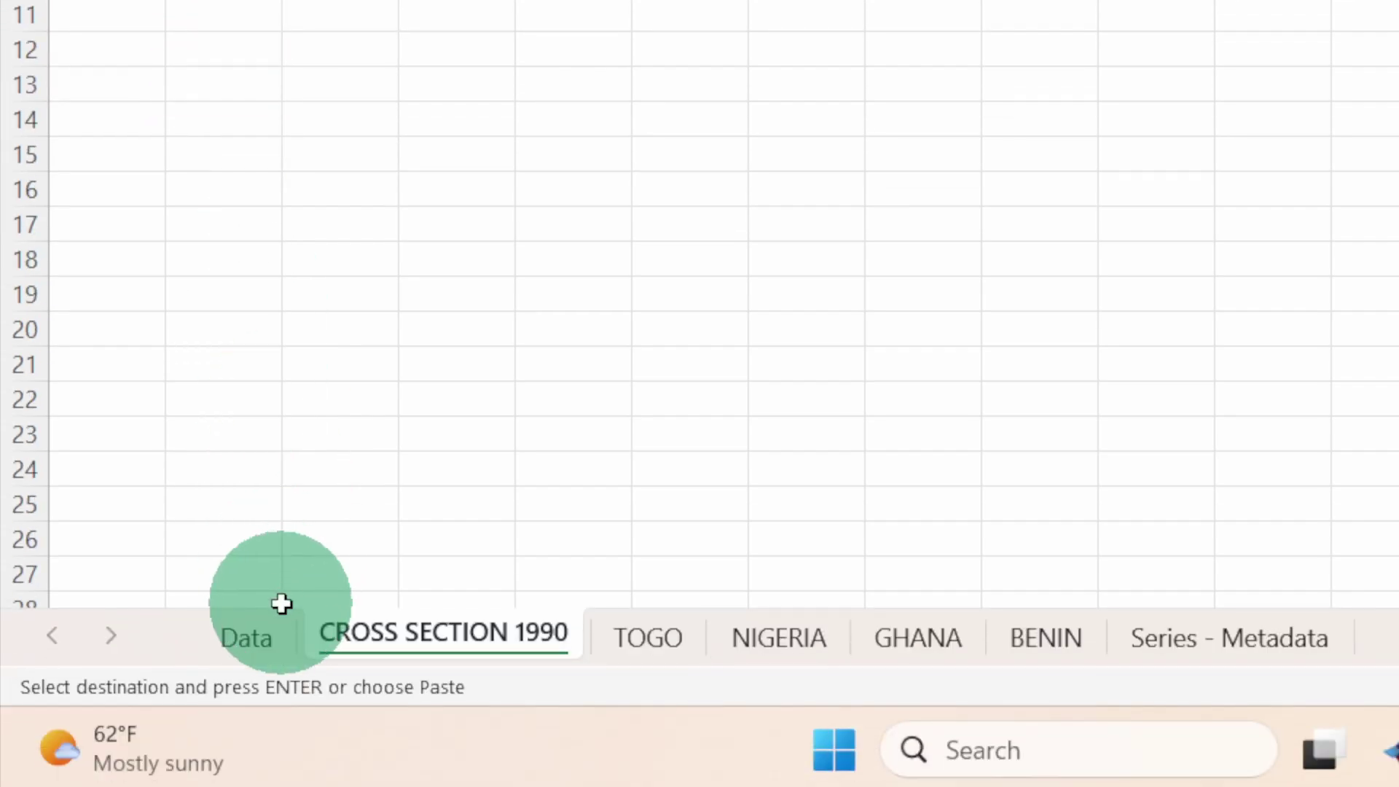
# - Filter Series Name on the Data sheet to show only Carbon intensity of GDP (kg CO2e per constant 2015 US$ of GDP)
pyautogui.click(252, 639)
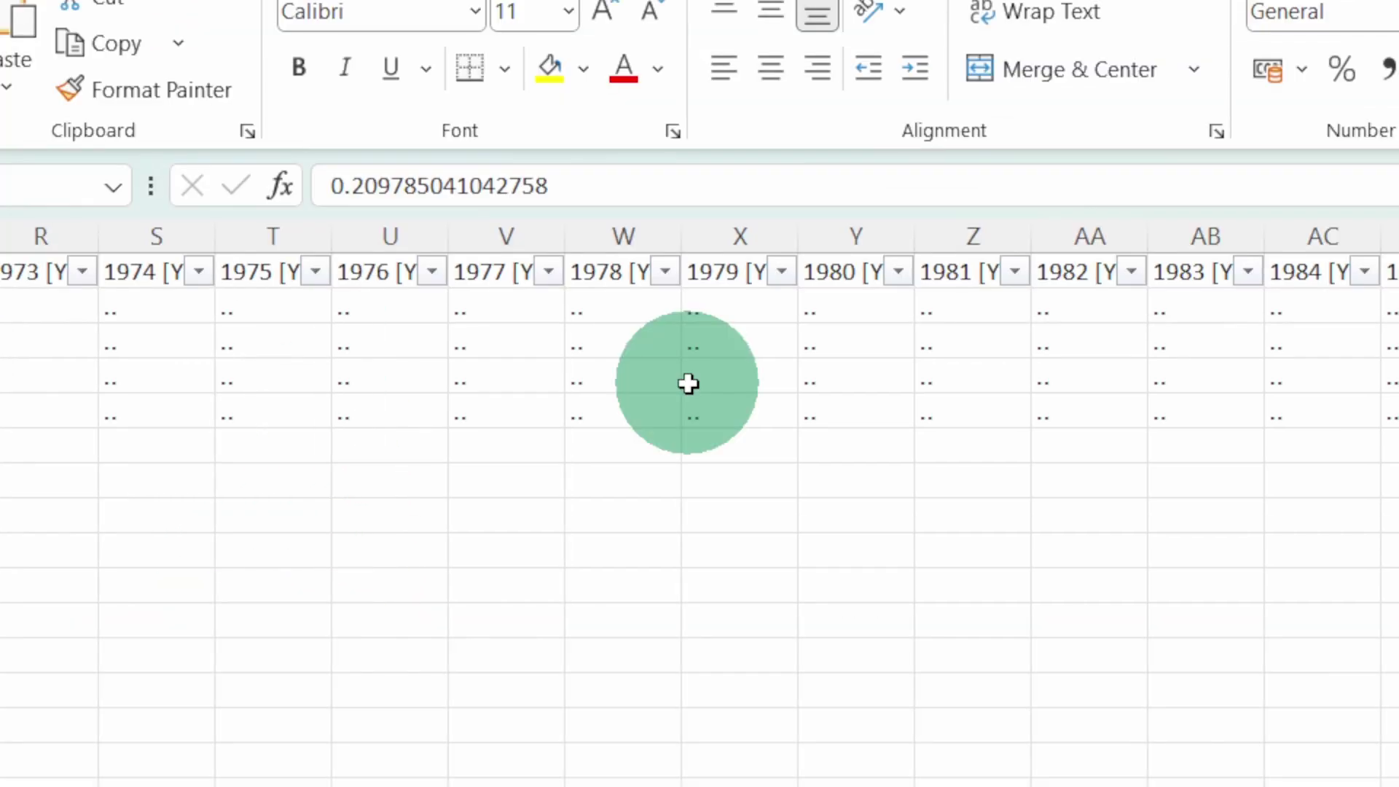
pyautogui.hotkey('ctrl', 'Home')
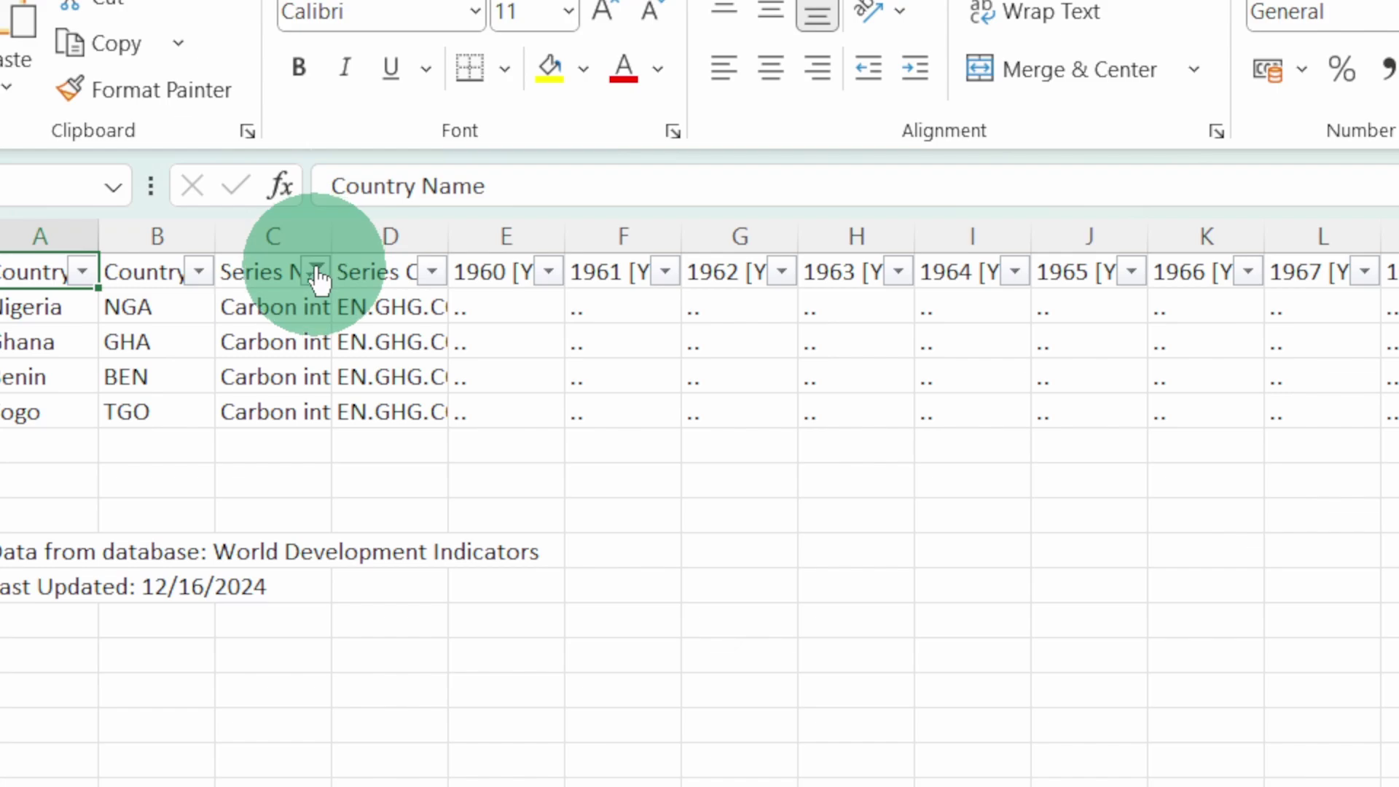
pyautogui.click(313, 272)
pyautogui.click(92, 405)
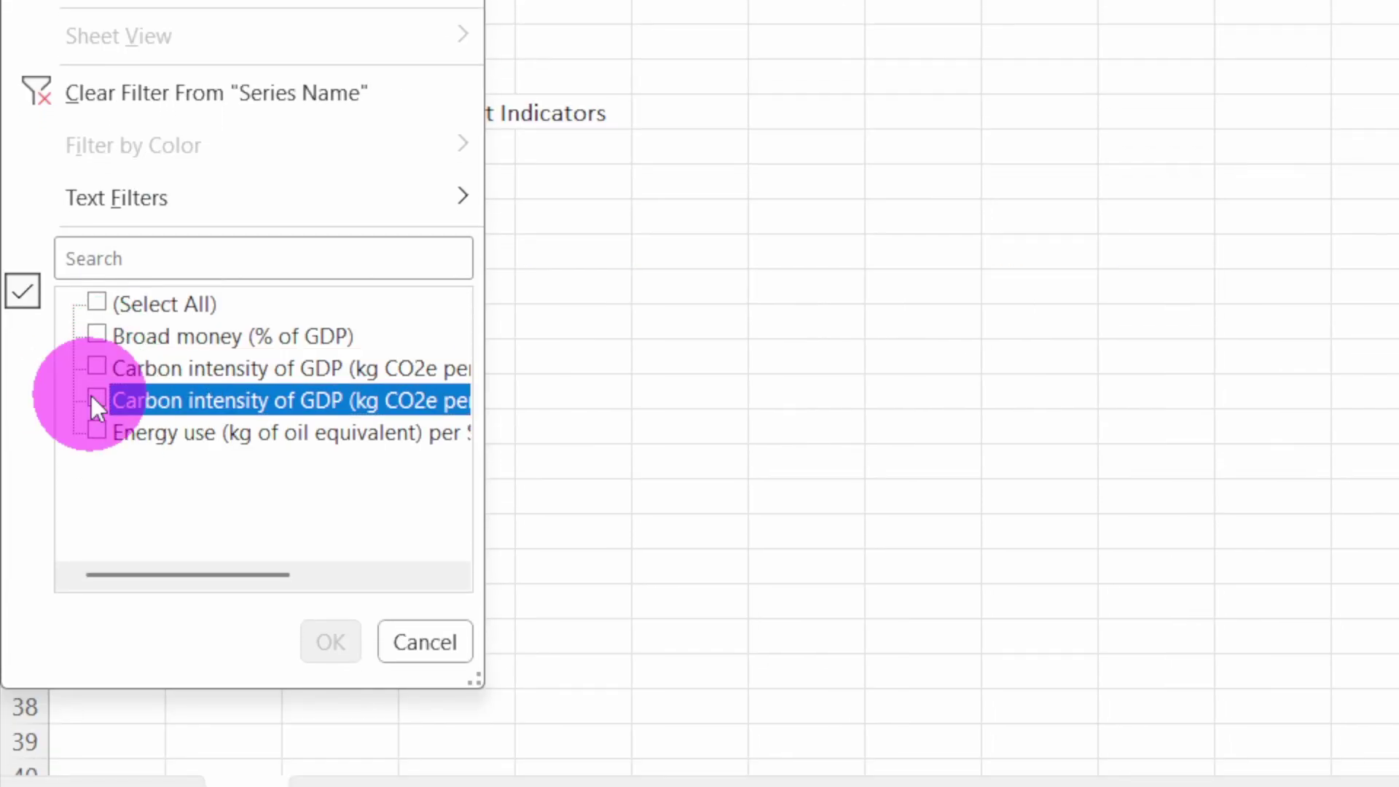
pyautogui.click(344, 637)
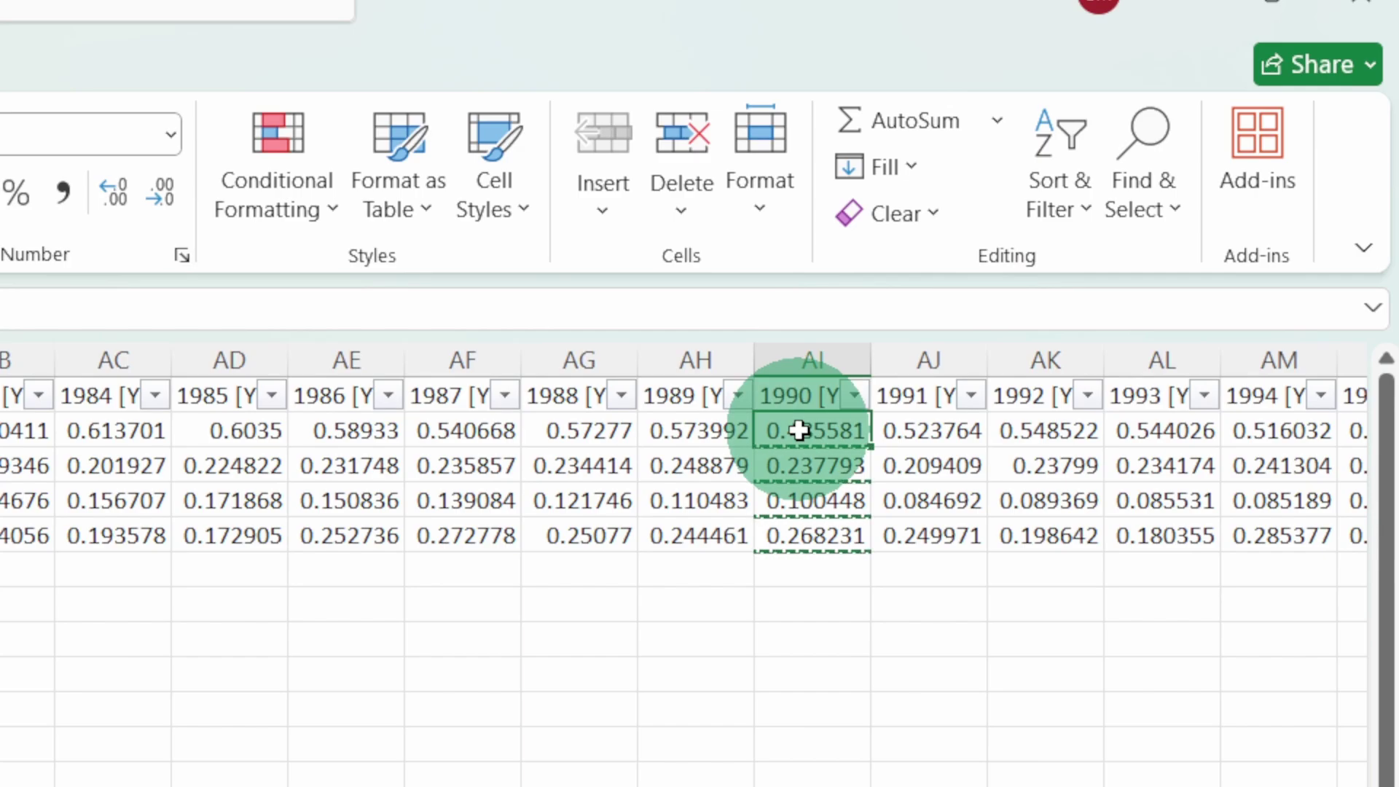
# - Copy the 1990 values of the constant 2015 US$ carbon intensity series and paste them at C2 of CROSS SECTION 1990
pyautogui.hotkey('ctrl', 'v')
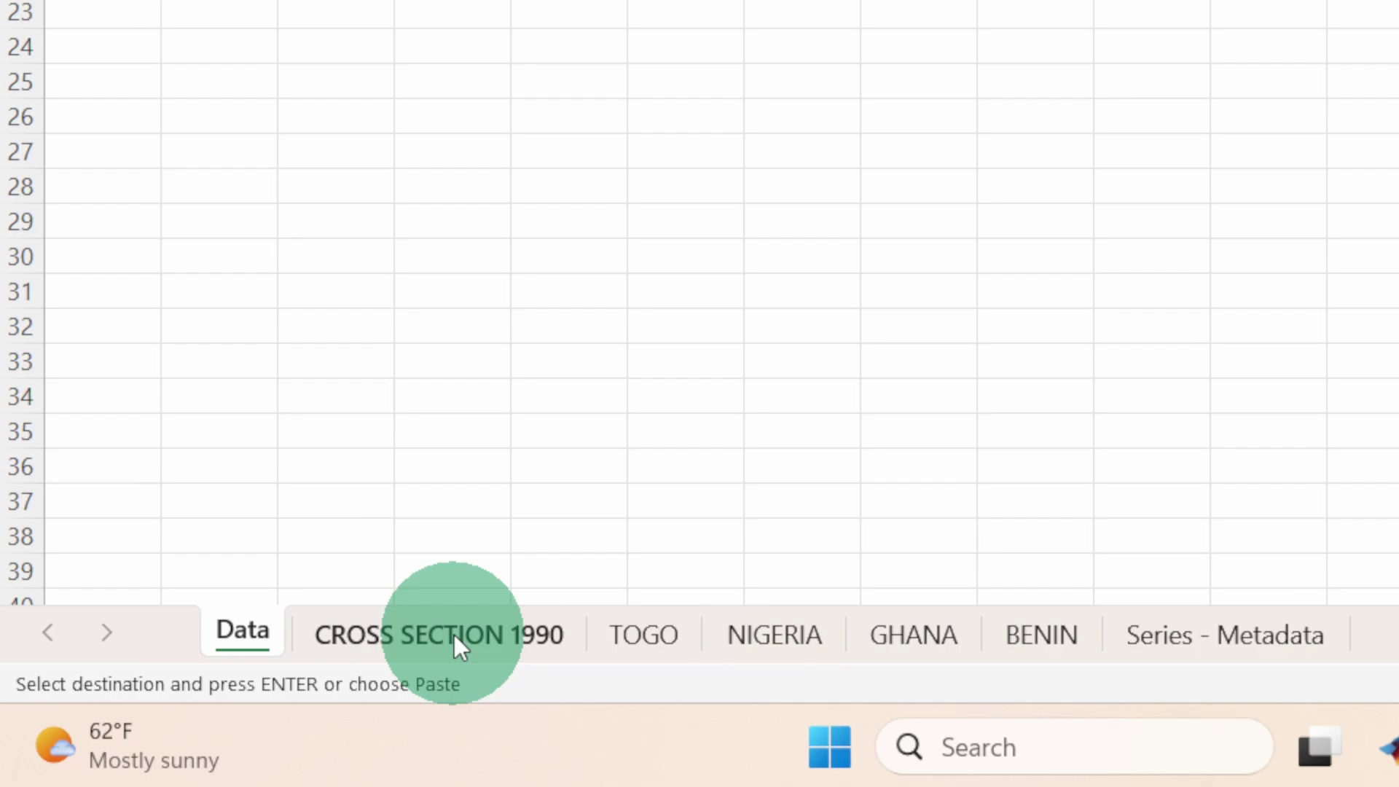
pyautogui.click(453, 635)
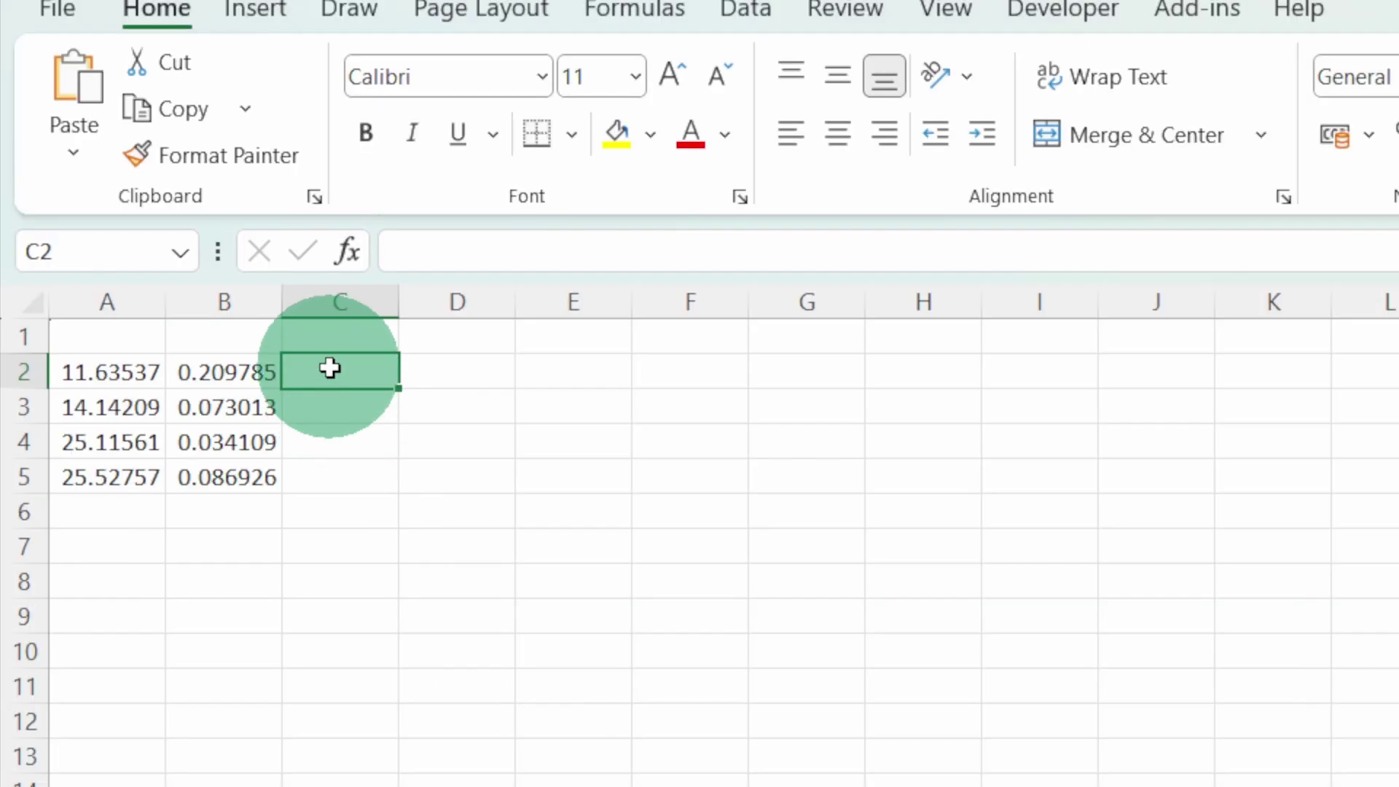
pyautogui.hotkey('ctrl', 'v')
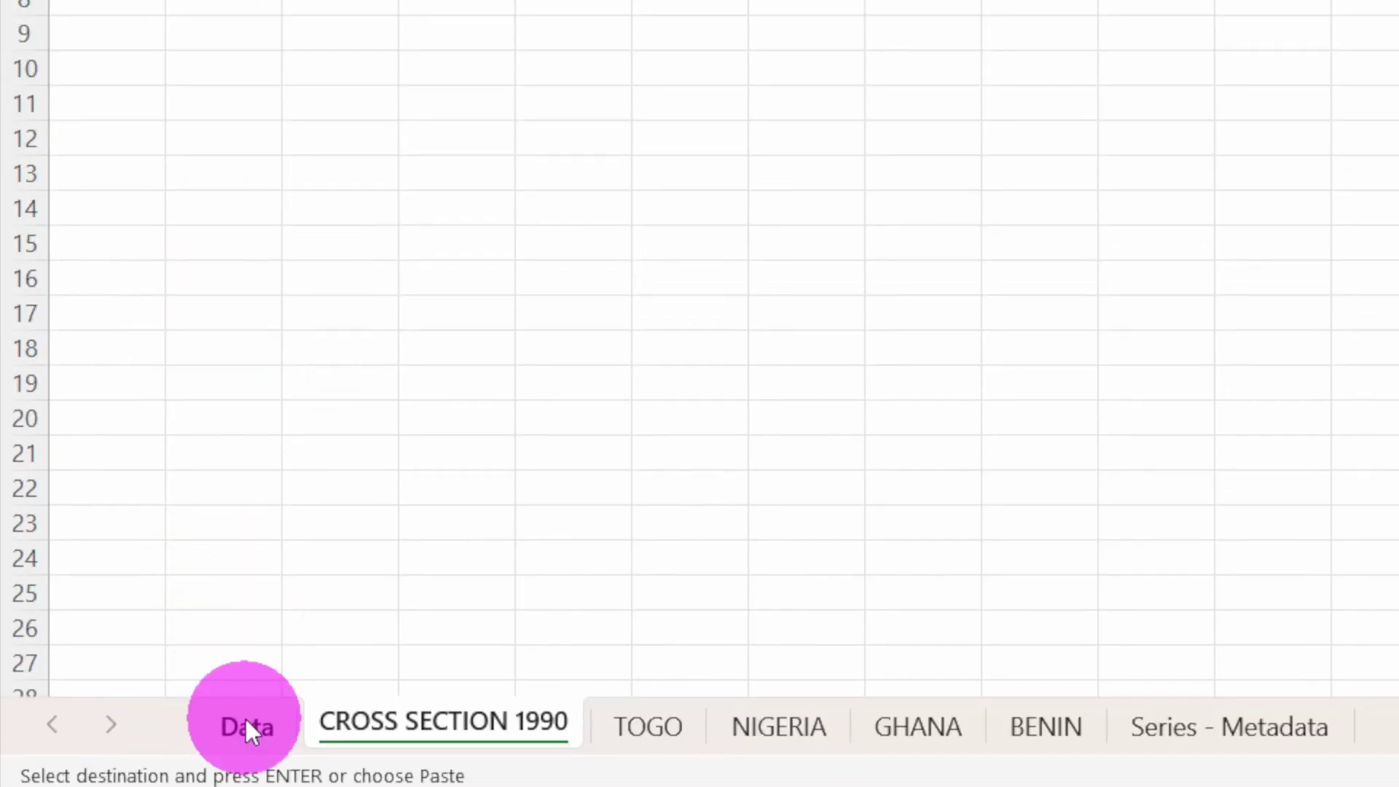
# - Filter Series Name on the Data sheet to show only the Energy use (kg of oil equivalent) series
pyautogui.click(246, 722)
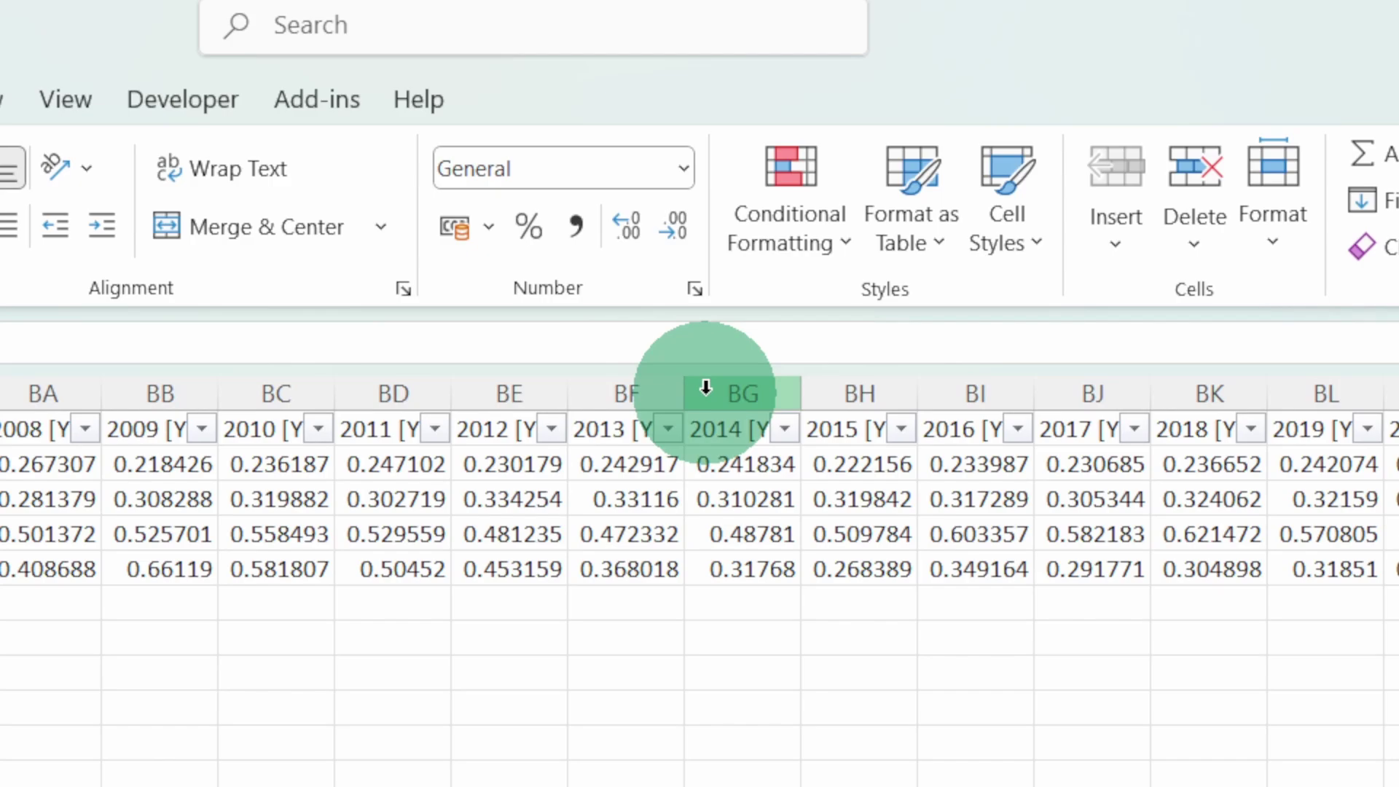
pyautogui.hscroll(-15, 705, 388)
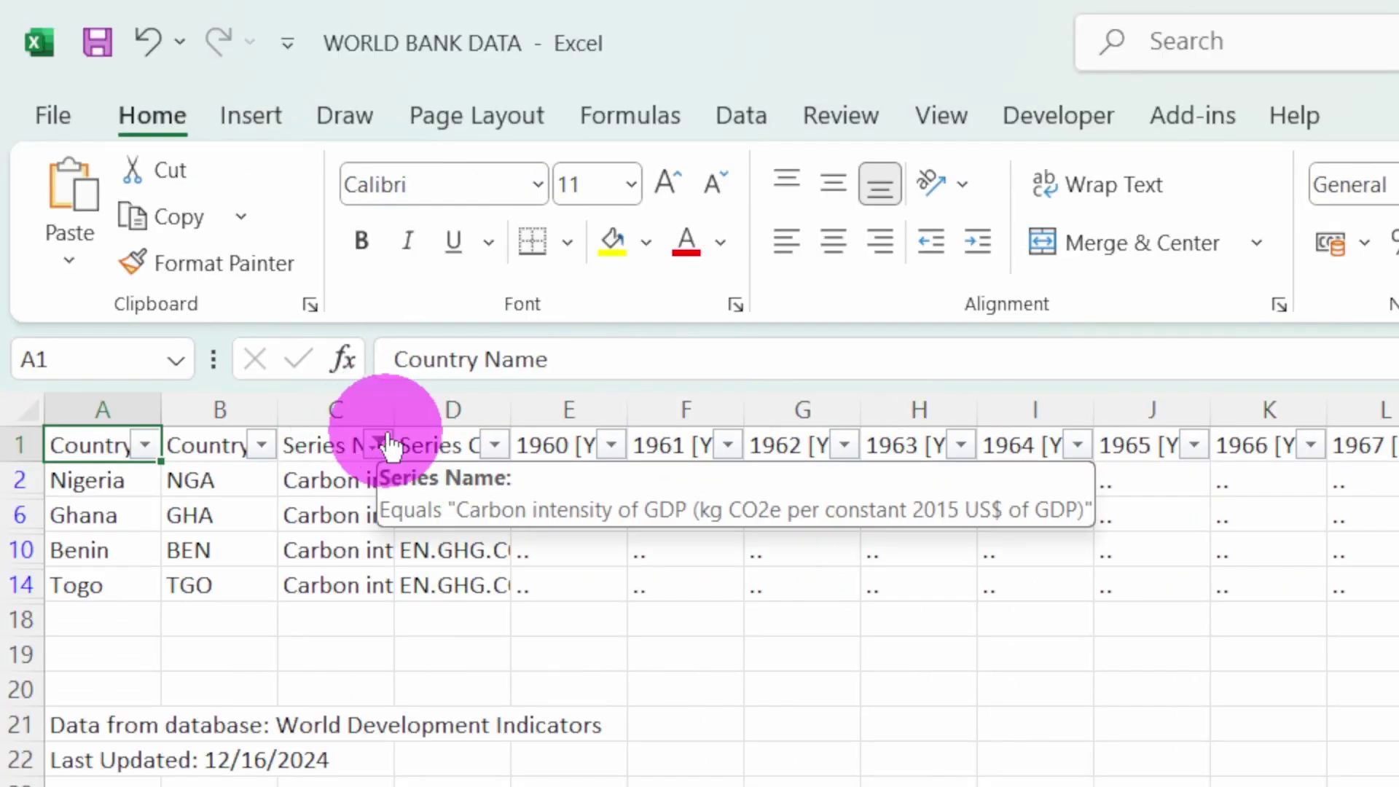
pyautogui.click(387, 445)
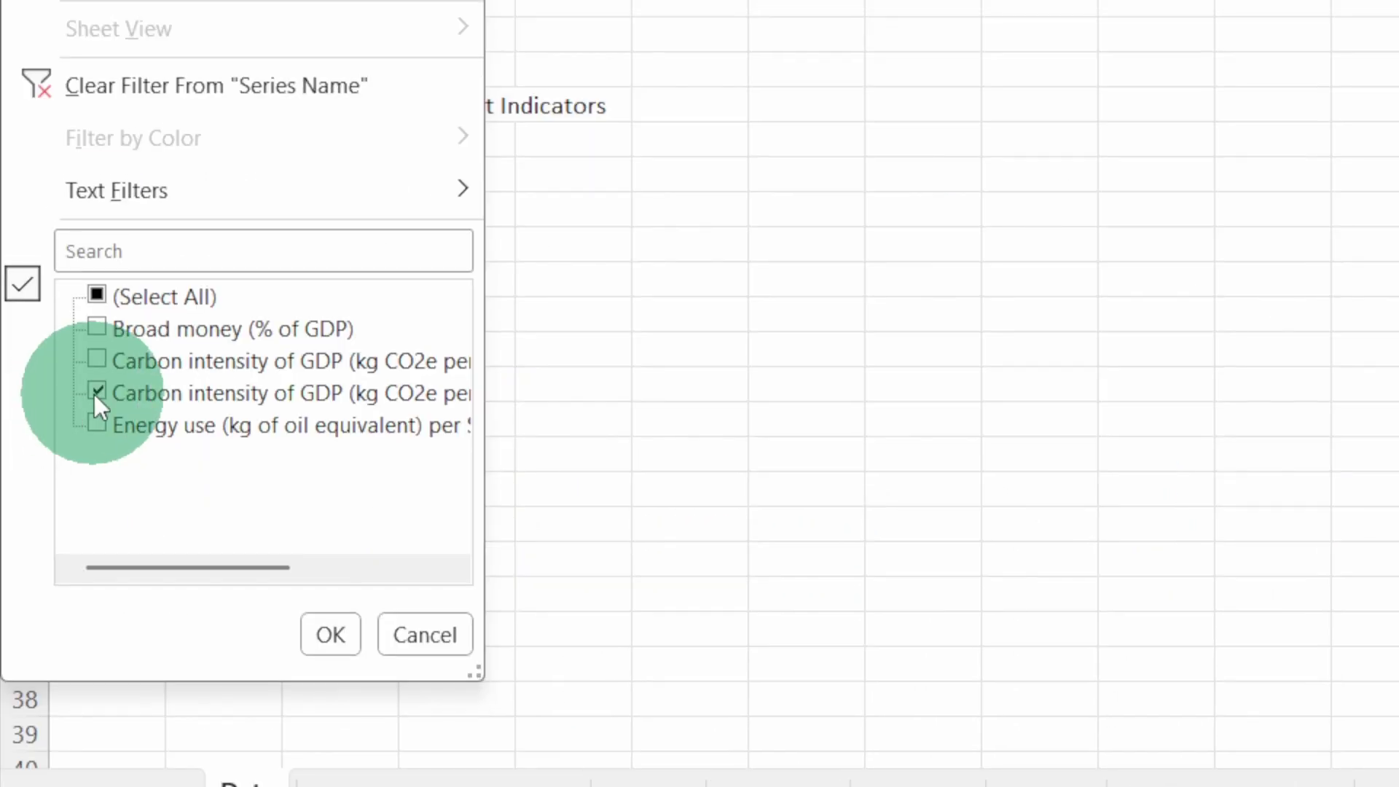
pyautogui.click(95, 395)
pyautogui.click(96, 424)
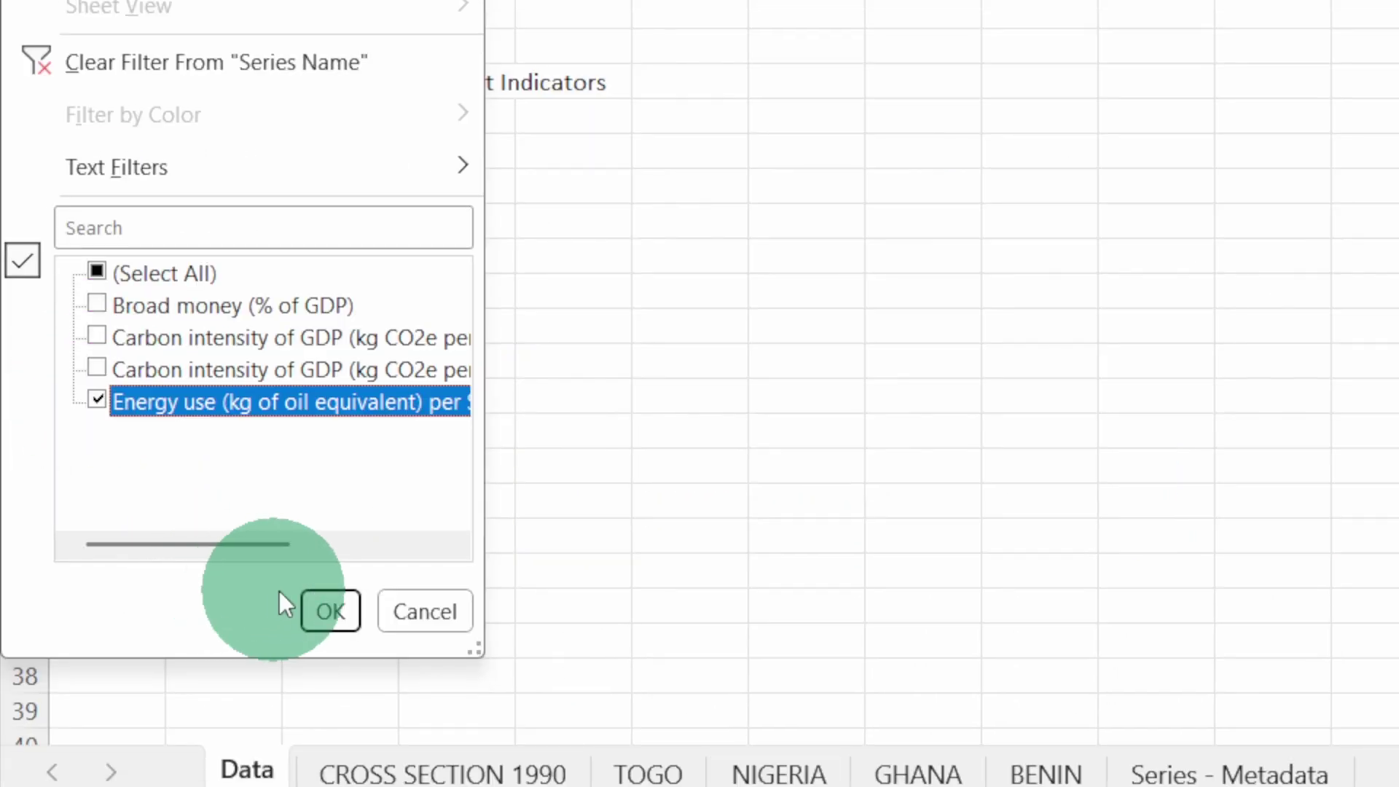
pyautogui.click(341, 623)
# - Copy the four countries' 1990 energy use values and paste them at D2 of the CROSS SECTION 1990 sheet
pyautogui.hscroll(7, 705, 394)
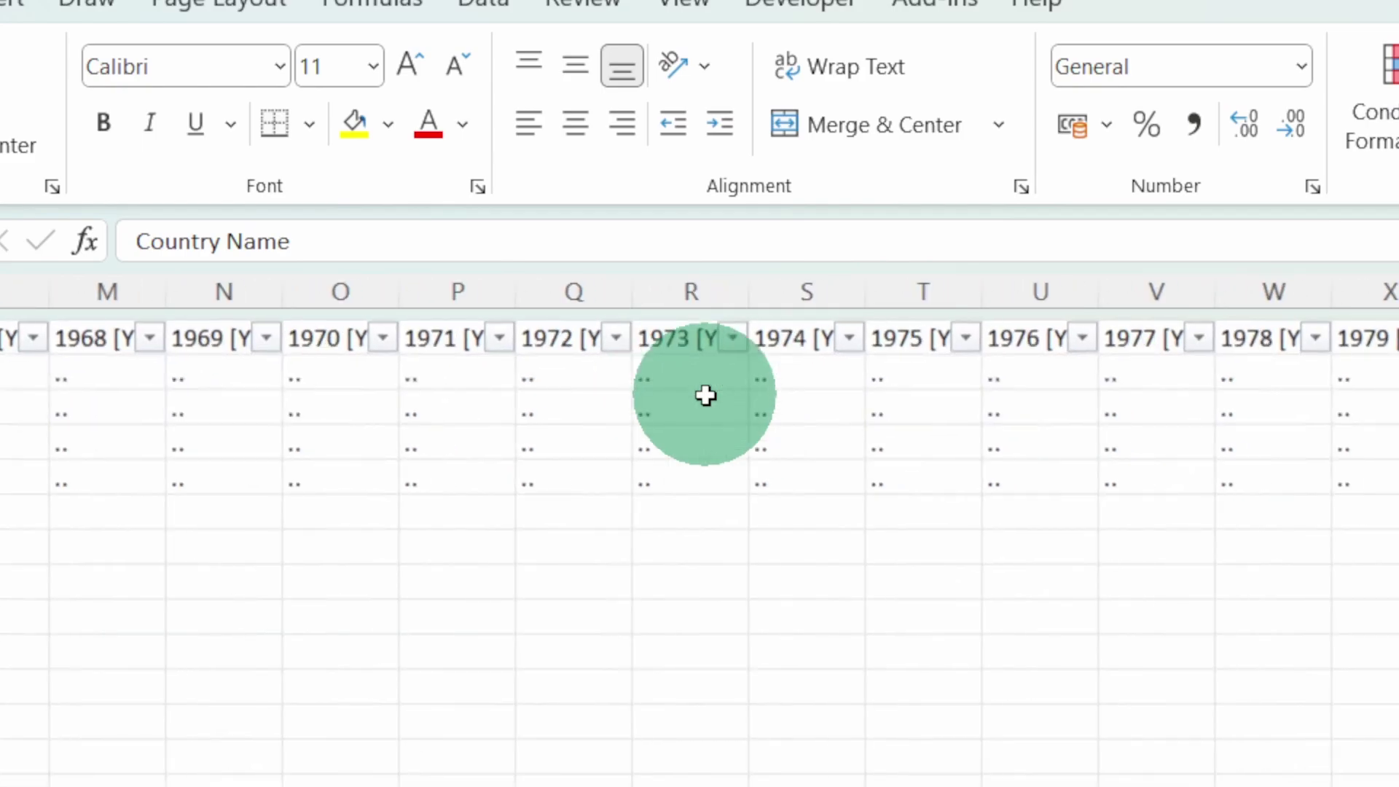
pyautogui.click(1110, 363)
pyautogui.hotkey('ctrl', 'c')
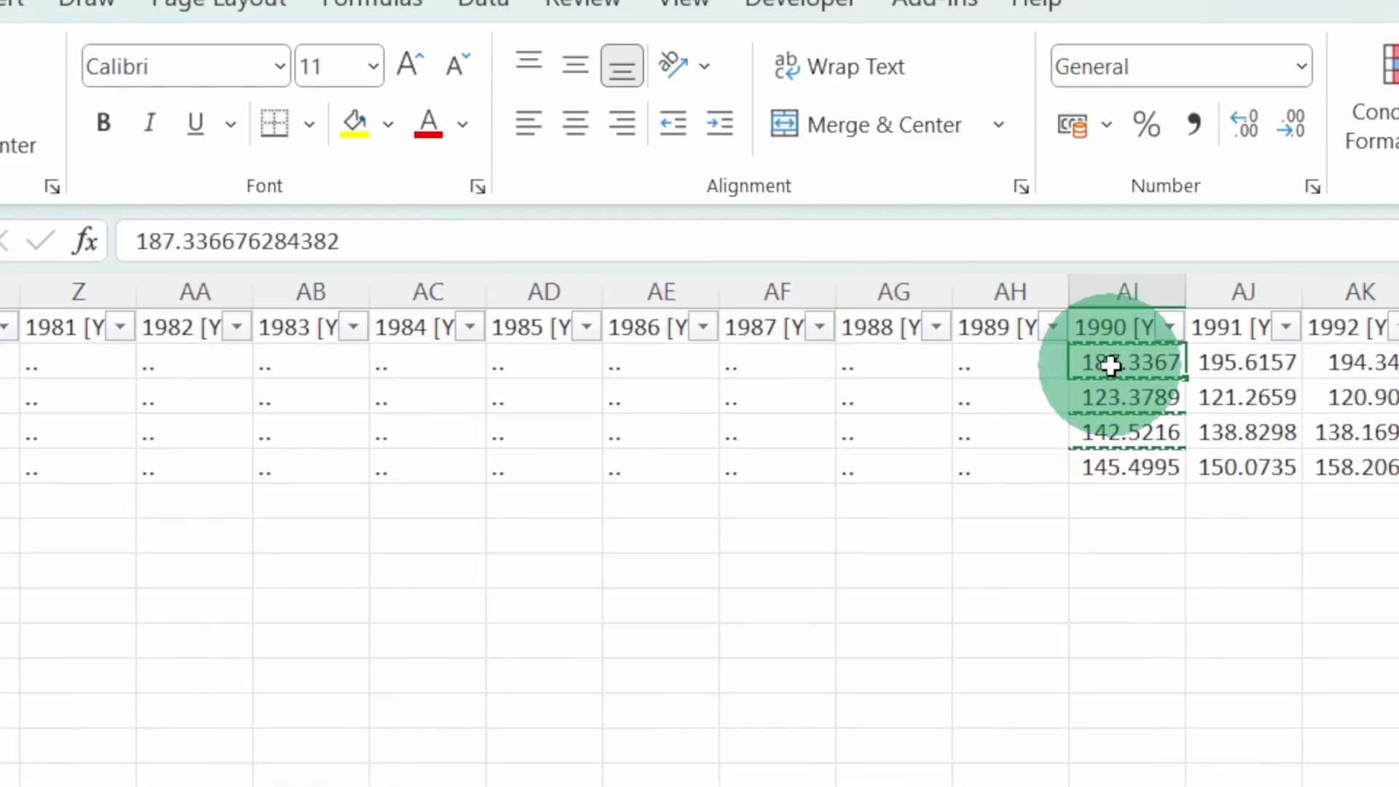
pyautogui.hotkey('ctrl', 'v')
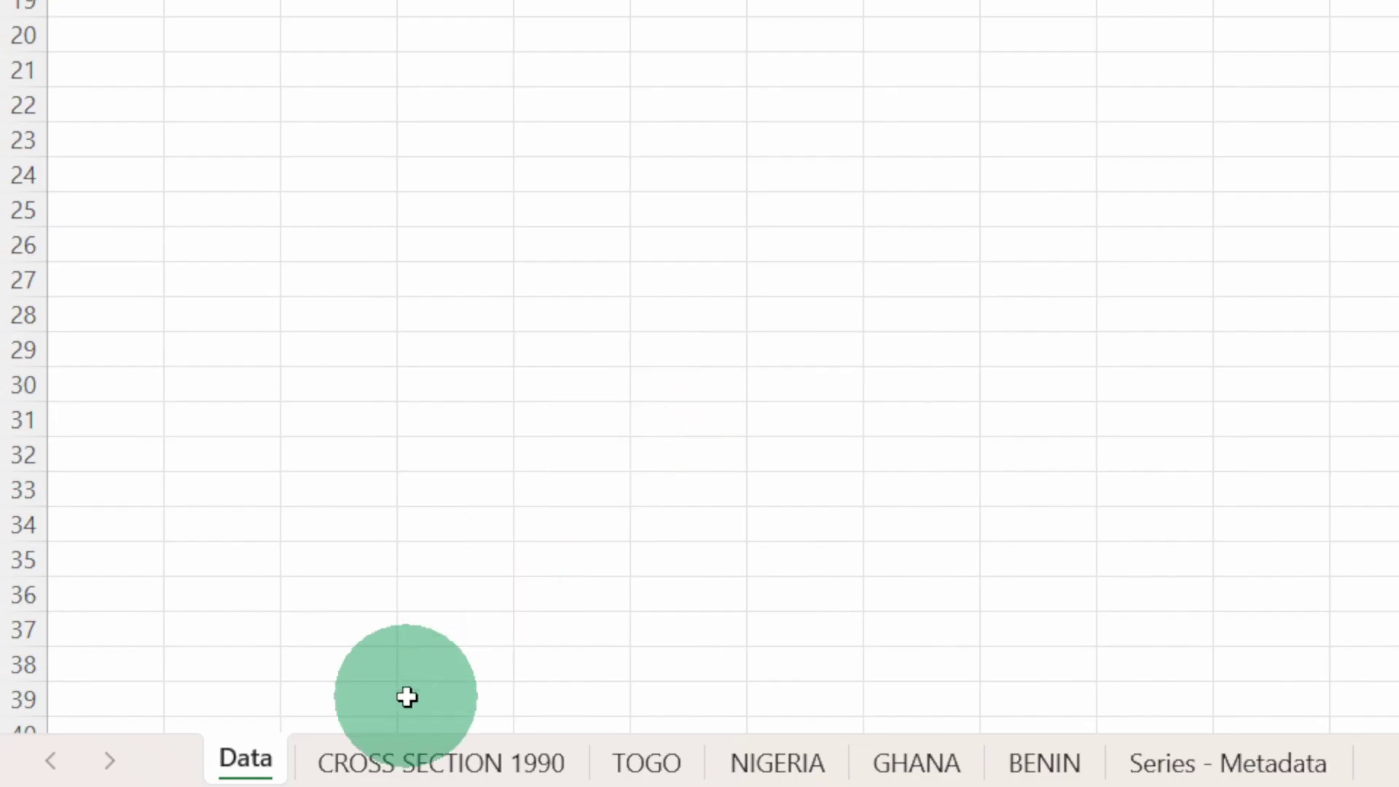
pyautogui.click(407, 769)
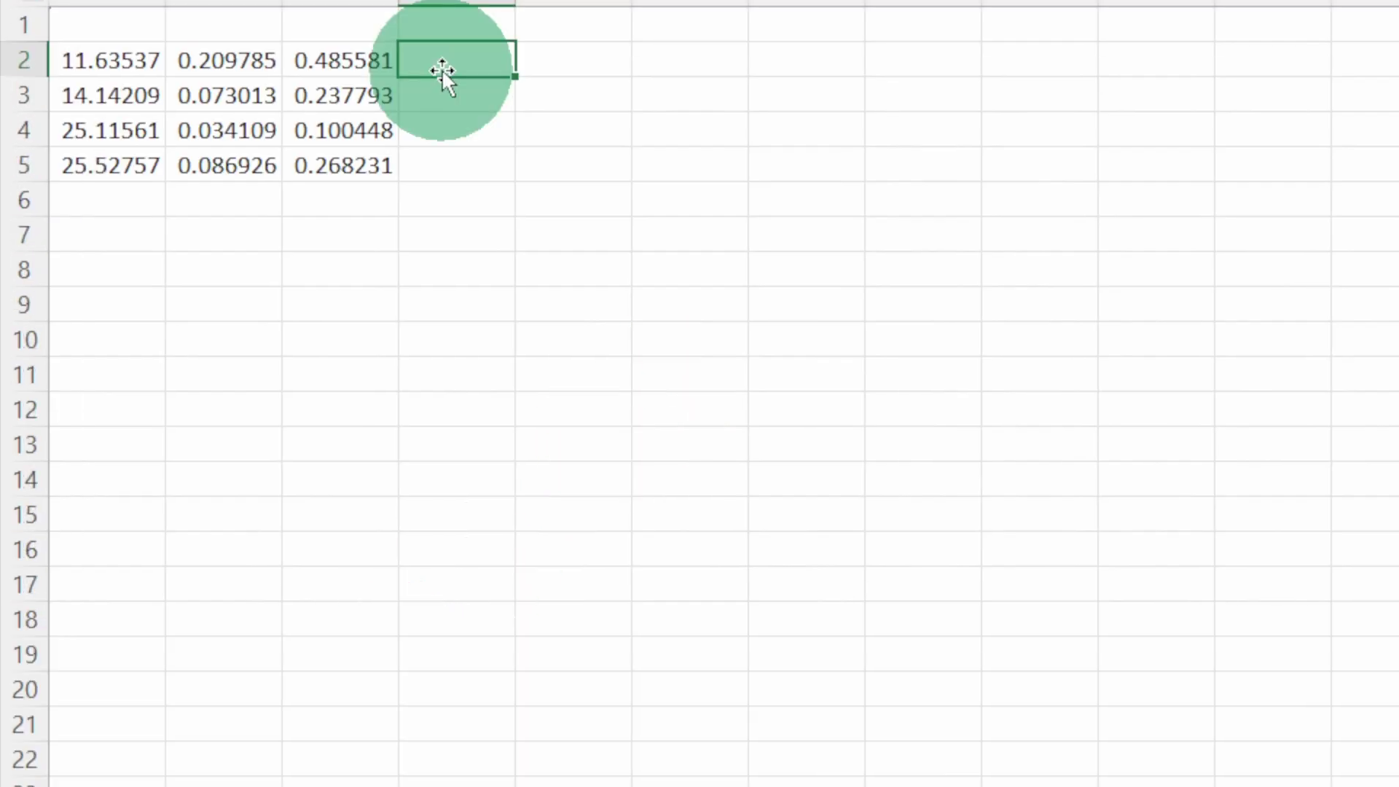
pyautogui.hotkey('ctrl', 'v')
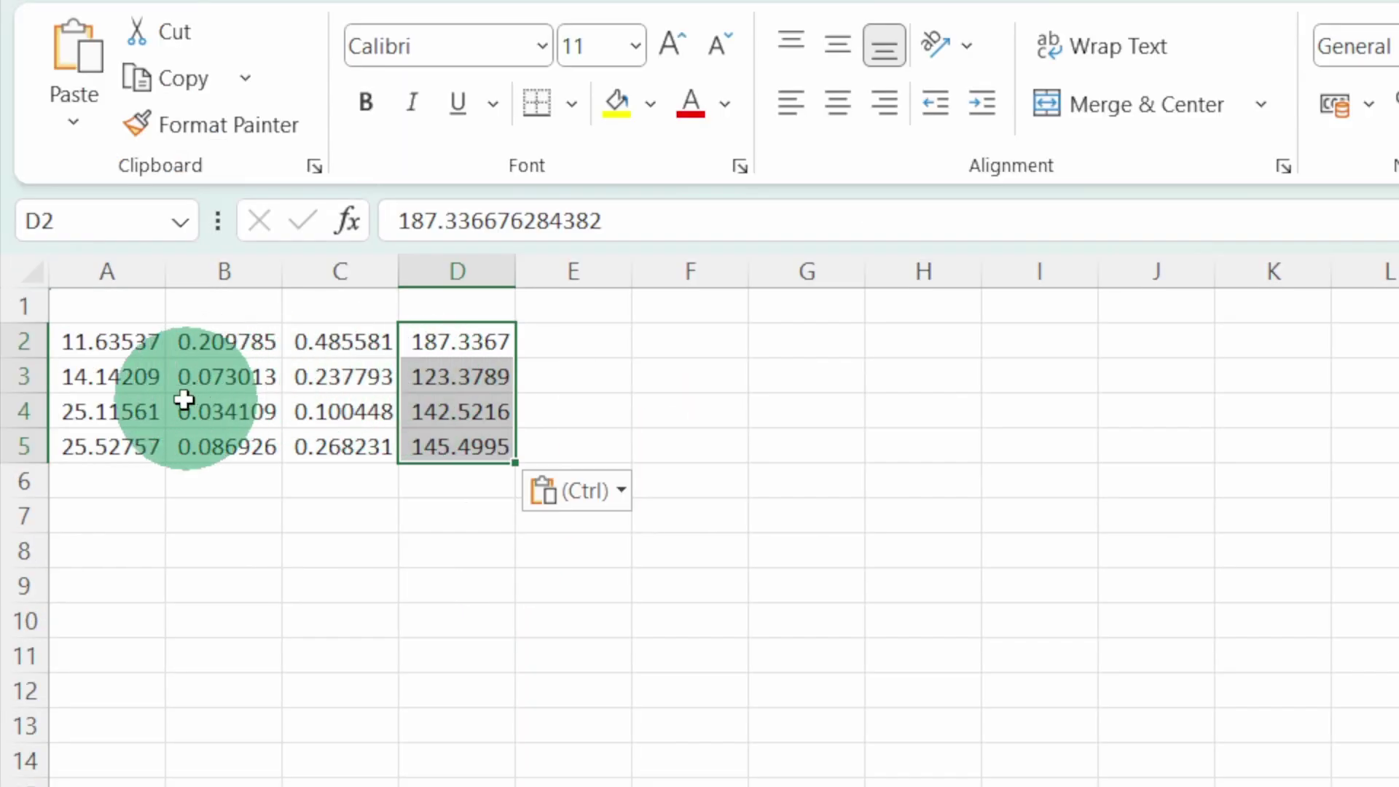
# - Enter the headers Y1, Y2, Y3 and Y4 in cells A1 to D1 of the CROSS SECTION 1990 sheet
pyautogui.click(110, 95)
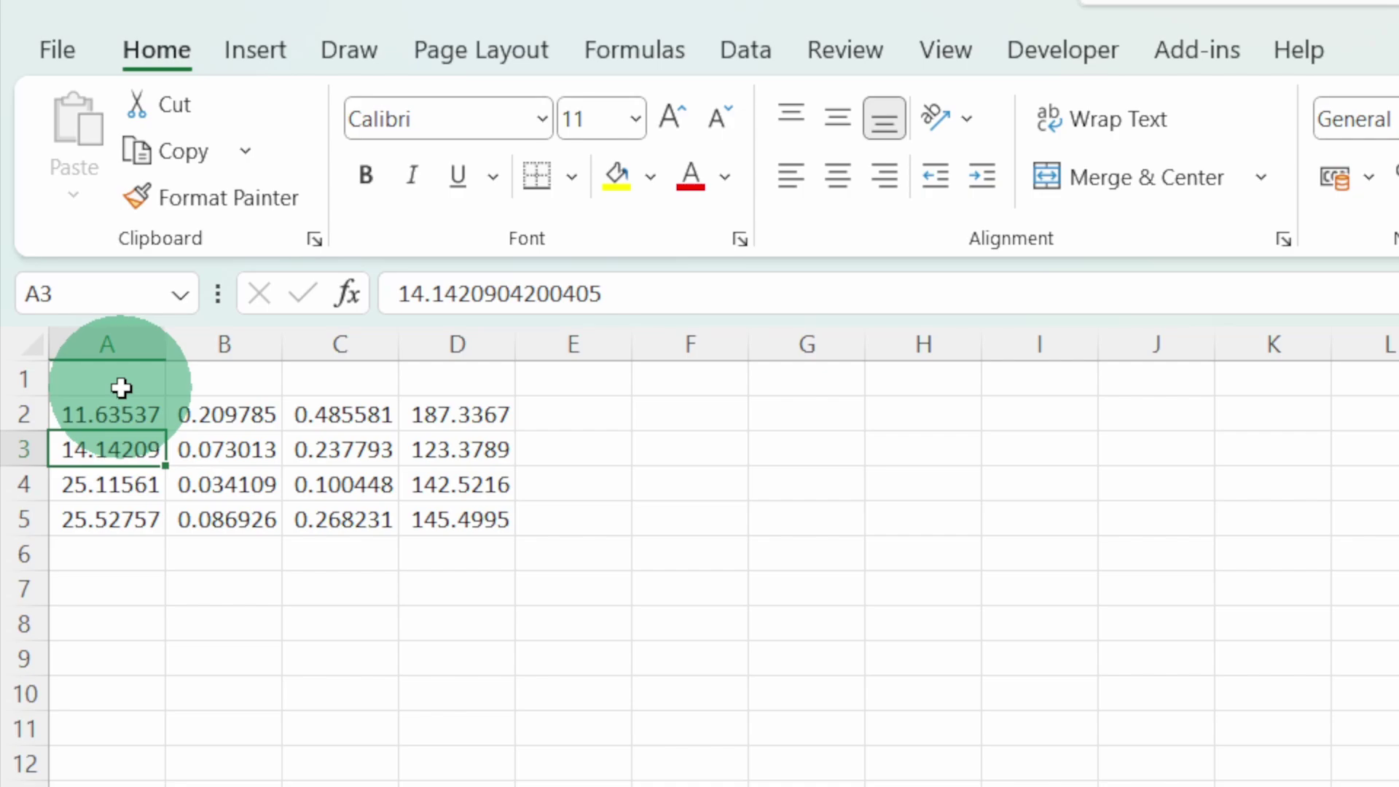
pyautogui.click(121, 388)
pyautogui.write('Y1')
pyautogui.press('Tab')
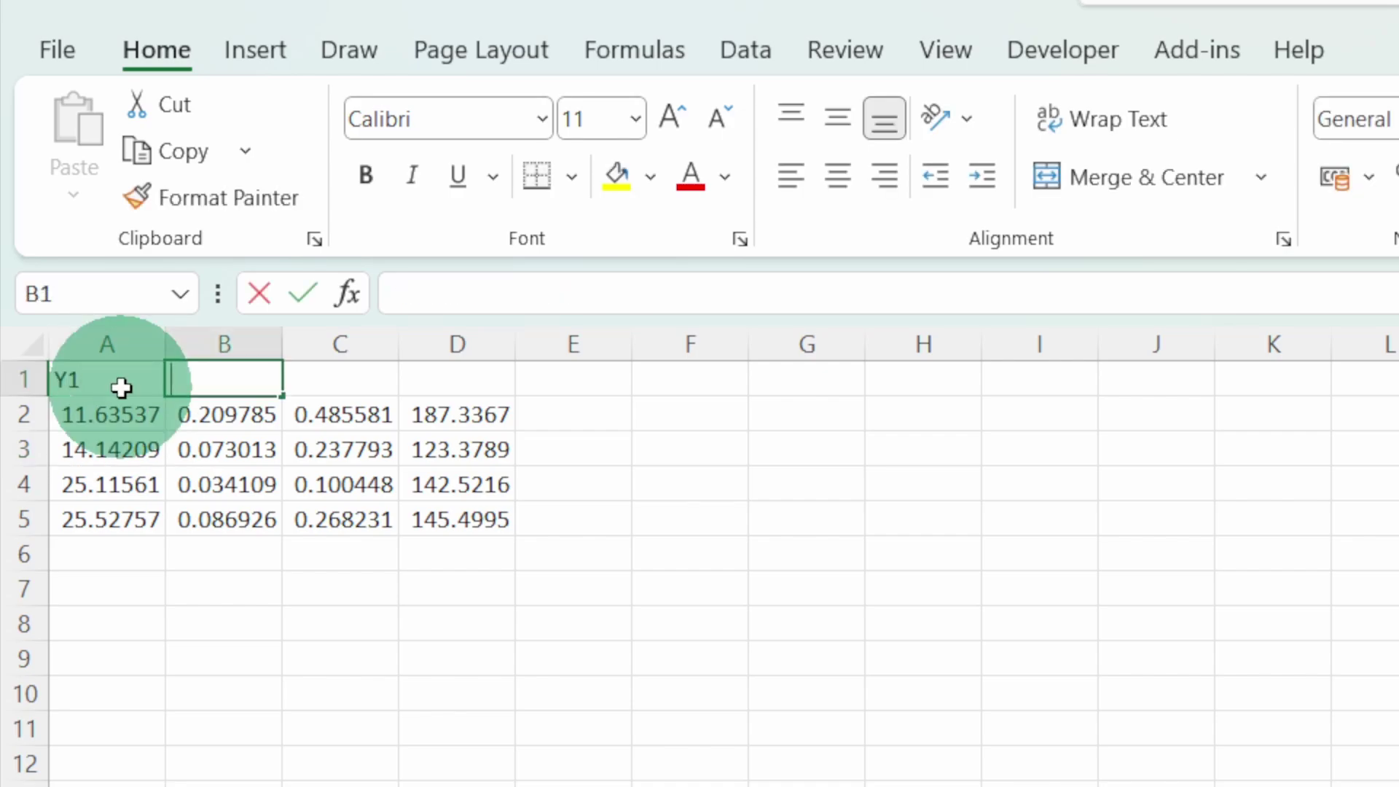
pyautogui.write('Y2')
pyautogui.press('Tab')
pyautogui.write('Y3')
pyautogui.press('Tab')
pyautogui.write('Y')
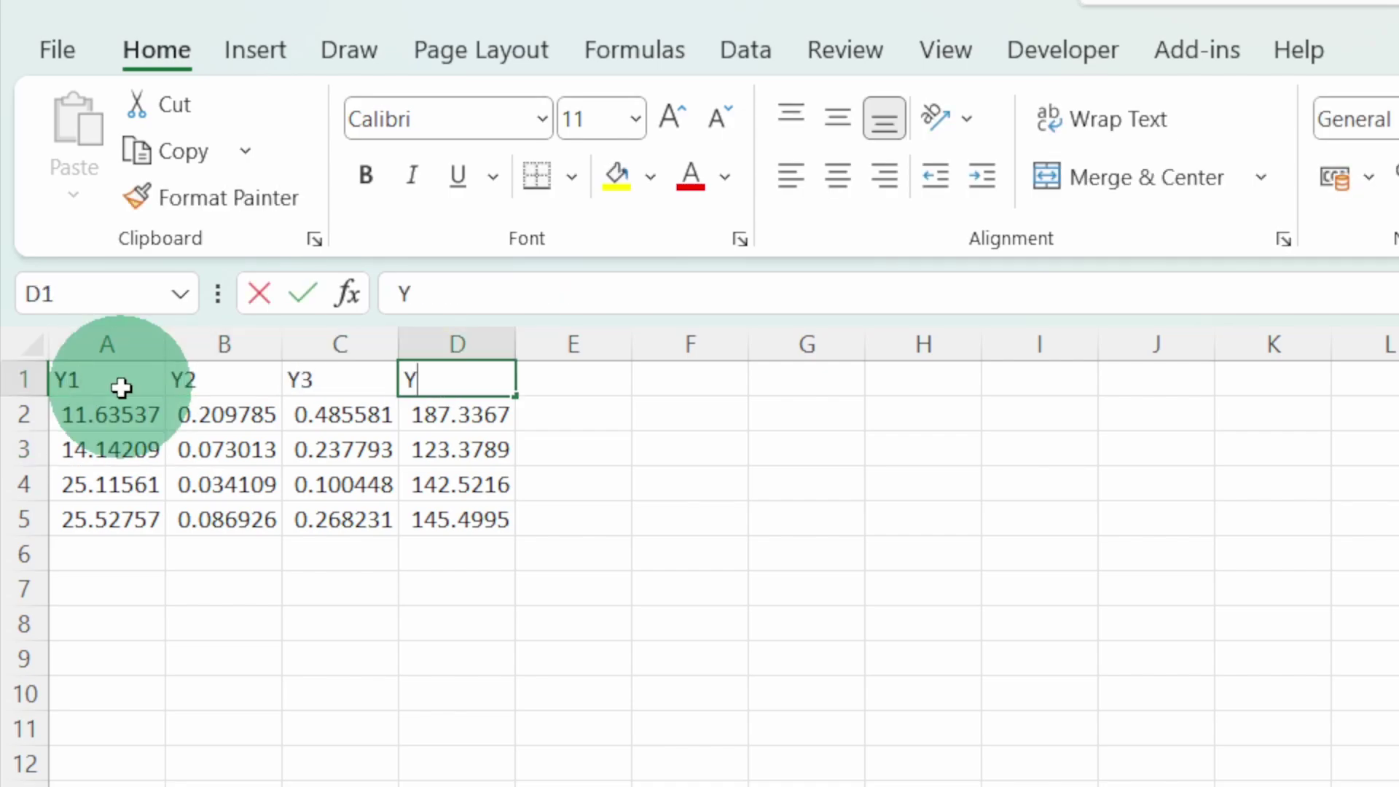
pyautogui.write('4')
pyautogui.press('Return')
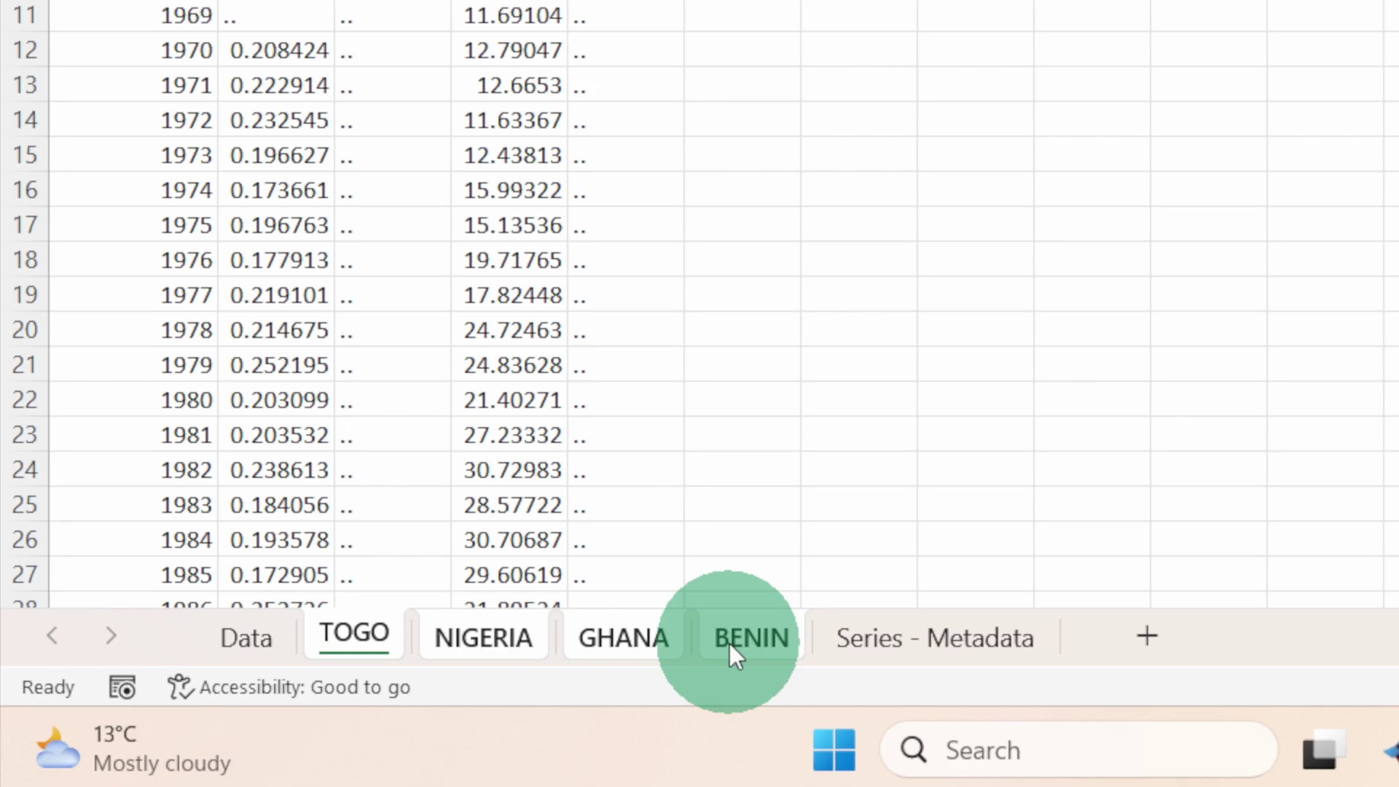
# - Add a new sheet named PANEL and place it between the Data and TOGO sheets
pyautogui.click(1141, 641)
pyautogui.doubleClick(498, 631)
pyautogui.doubleClick(478, 624)
pyautogui.write('PNALE')
pyautogui.press('BackSpace')
pyautogui.press('BackSpace')
pyautogui.press('BackSpace')
pyautogui.press('BackSpace')
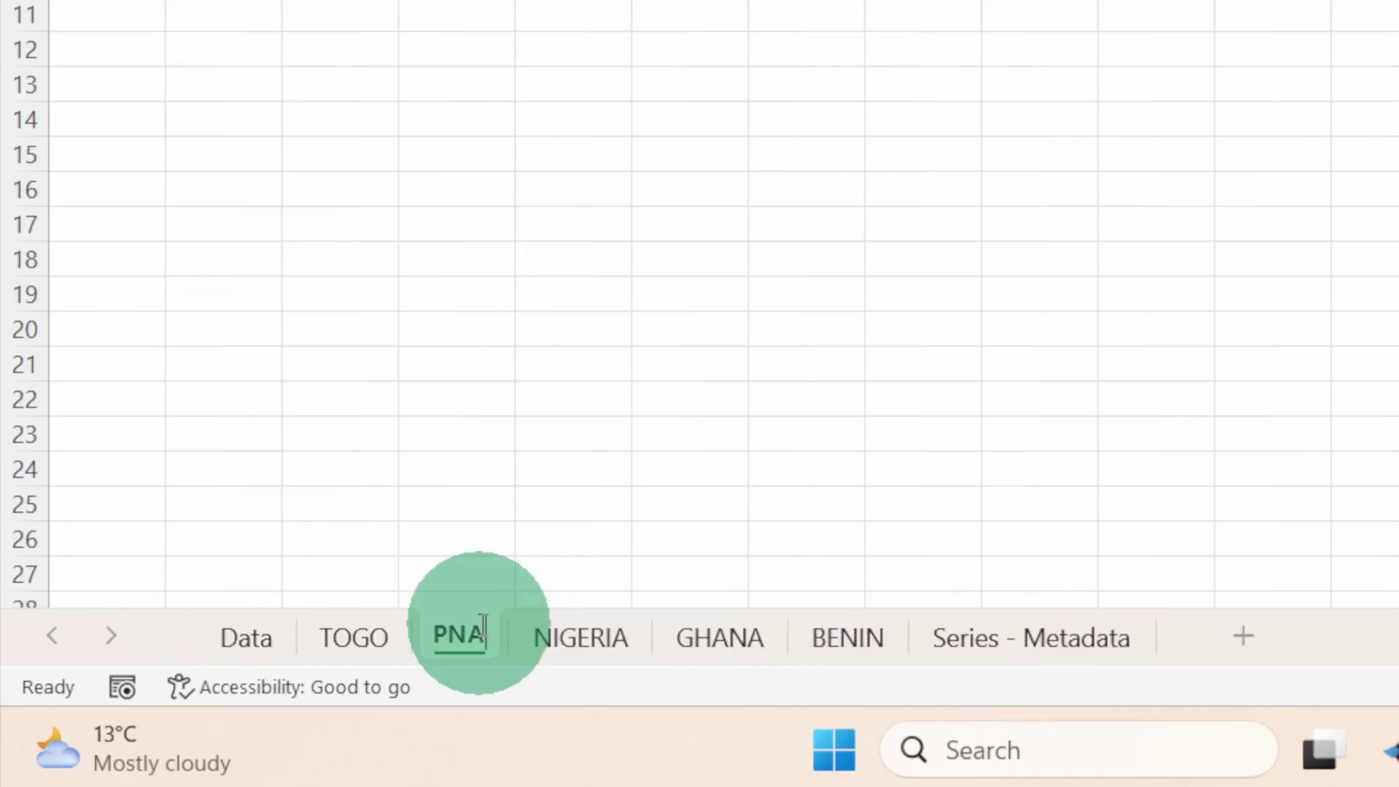
pyautogui.write('ANEL')
pyautogui.press('Return')
pyautogui.moveTo(478, 625); pyautogui.dragTo(370, 625)
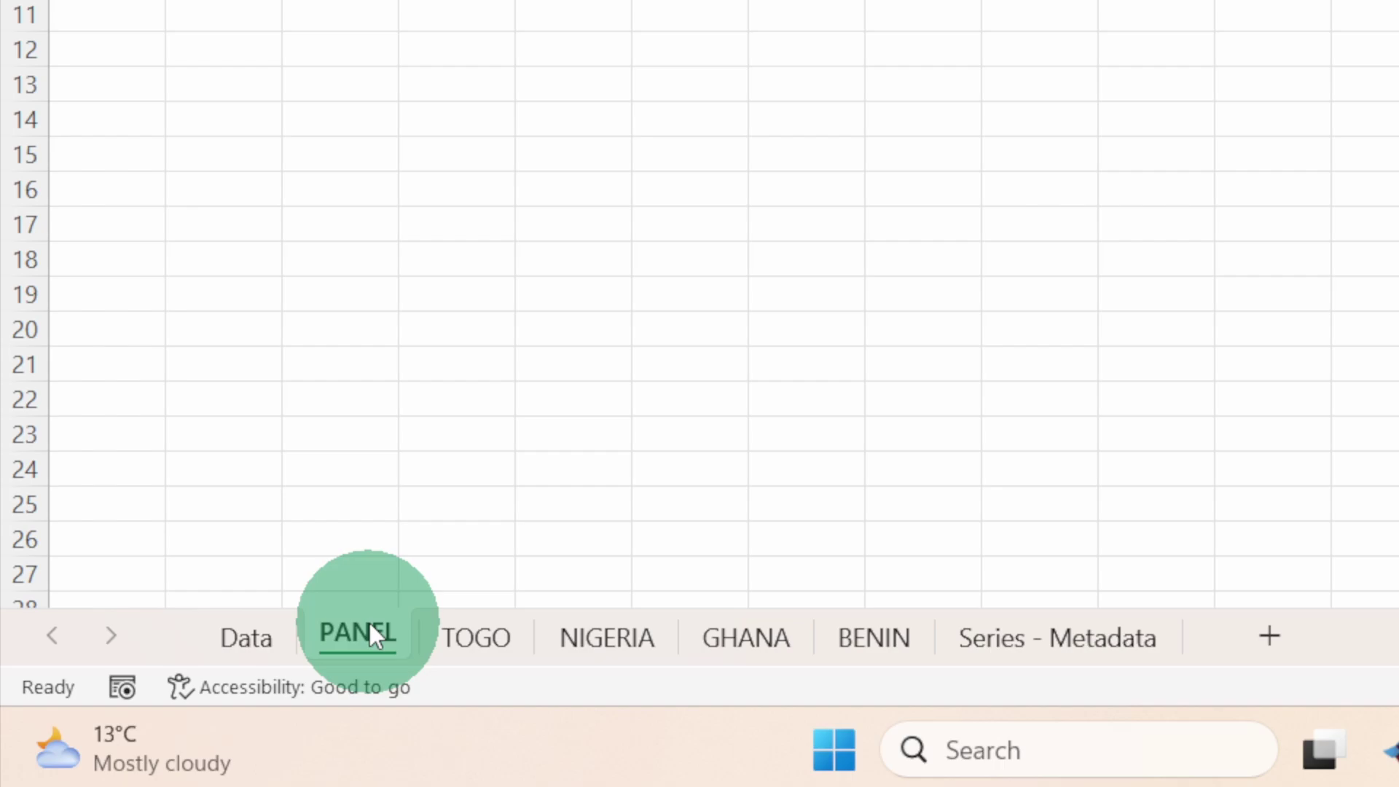
# - Copy the whole TOGO data table, including its headers, and paste it at A1 of the PANEL sheet
pyautogui.click(440, 634)
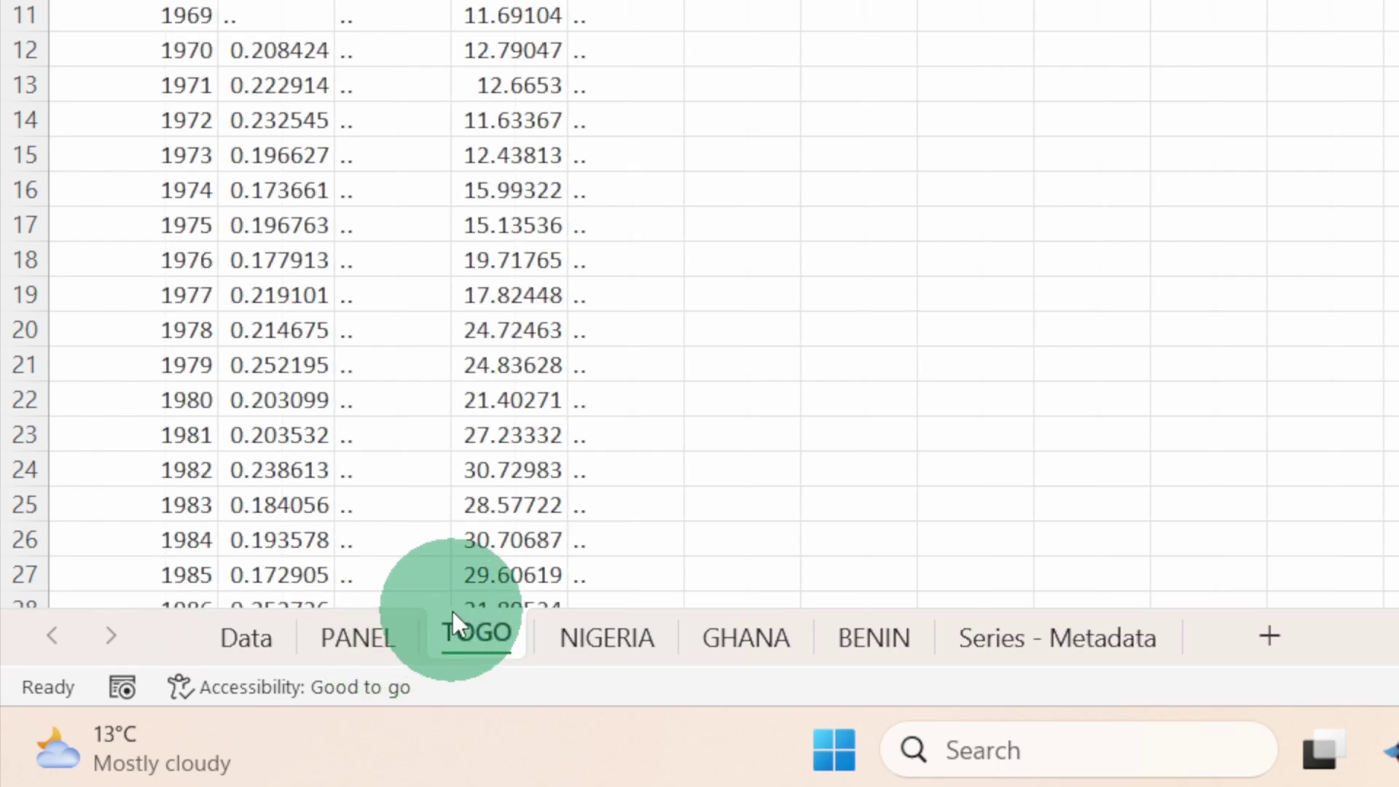
pyautogui.click(435, 487)
pyautogui.hotkey('ctrl', 'a')
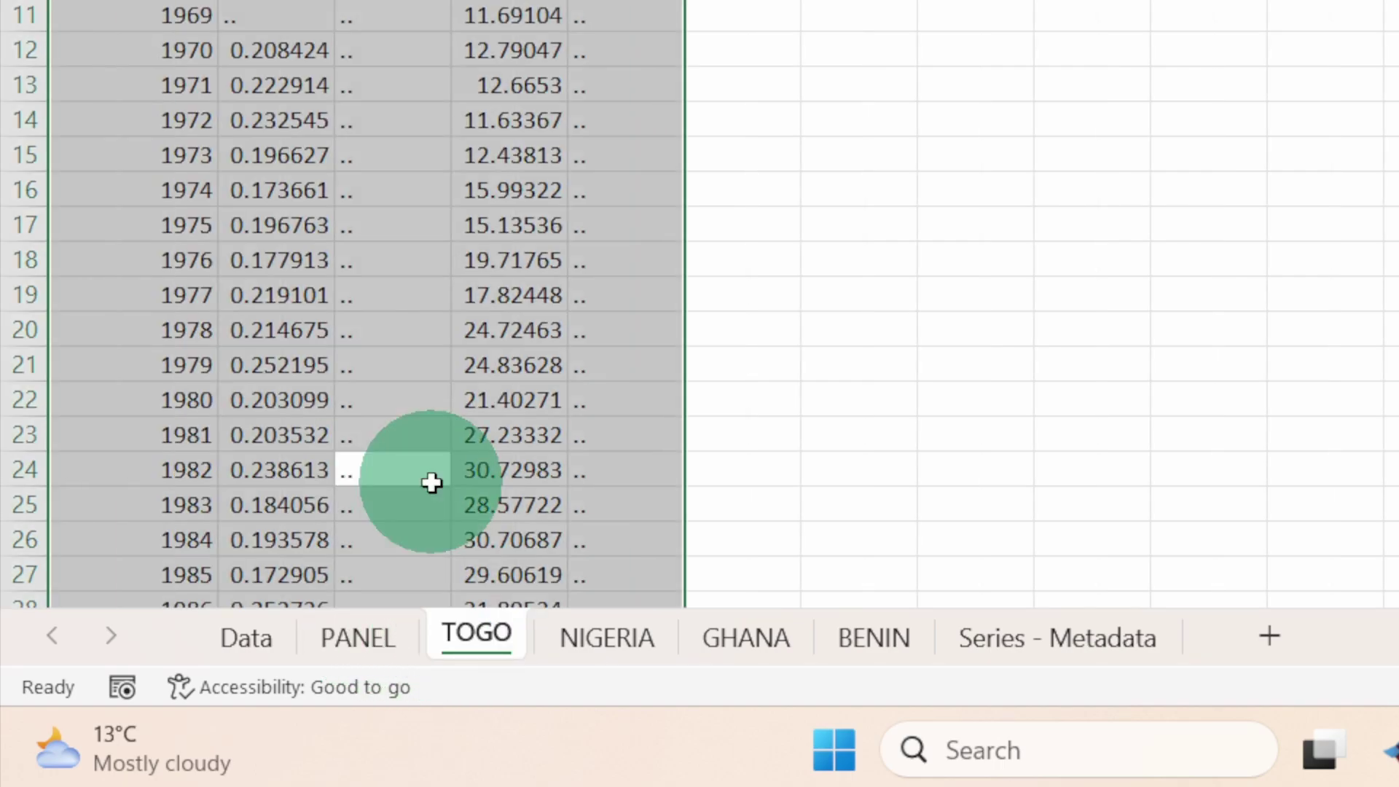
pyautogui.hotkey('ctrl', 'c')
pyautogui.click(327, 640)
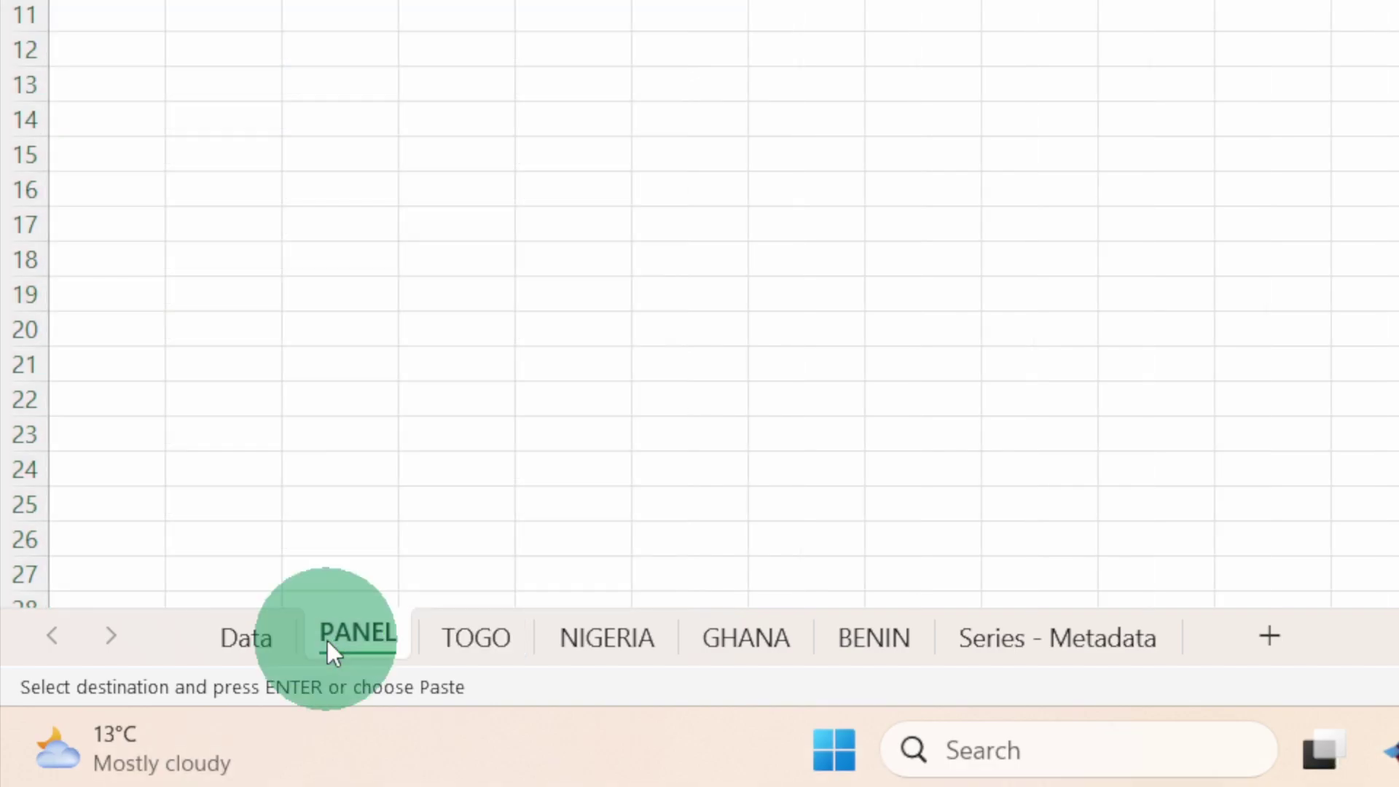
pyautogui.click(284, 350)
pyautogui.hotkey('ctrl', 'a')
pyautogui.hotkey('ctrl', 'v')
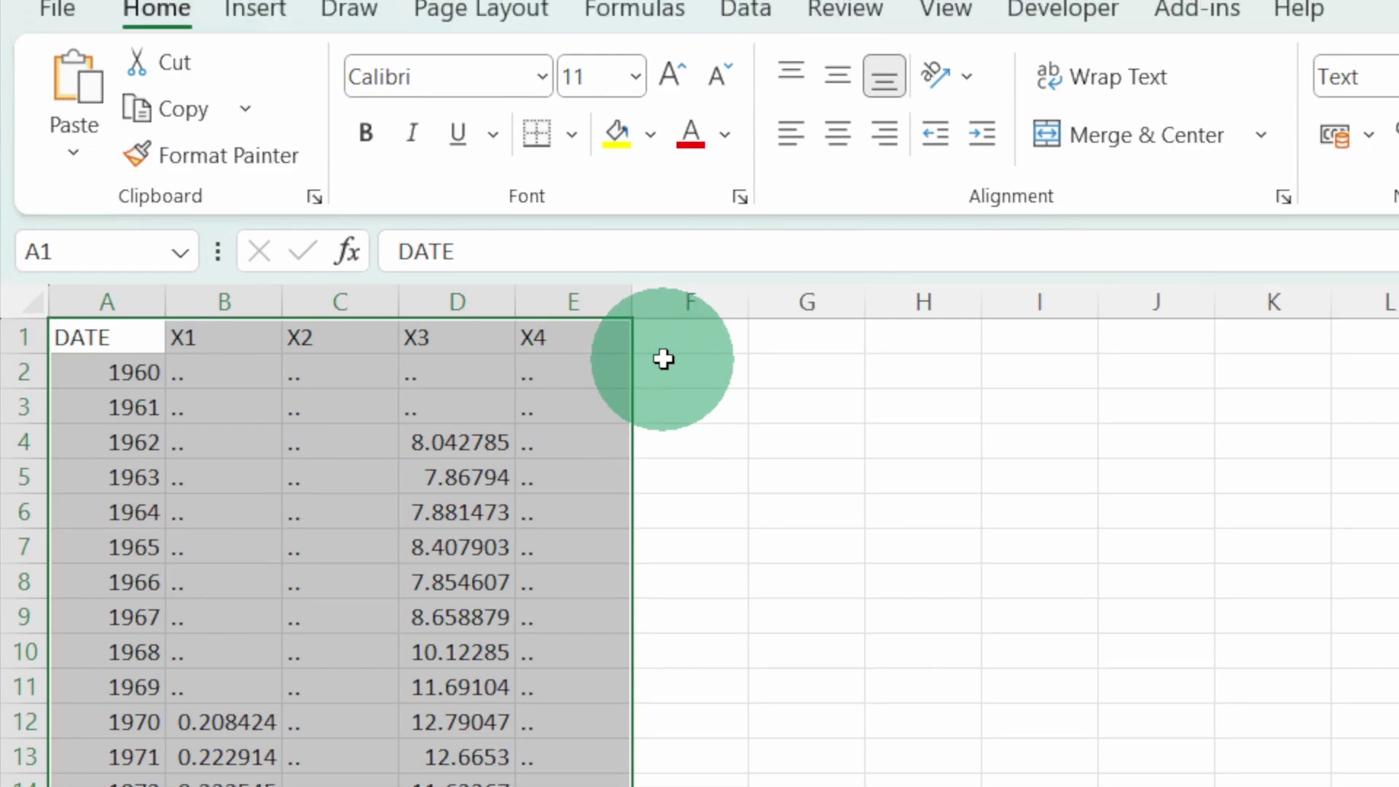
# - Enter the header COUNTRY in cell F1 of the PANEL sheet
pyautogui.click(665, 348)
pyautogui.write('COUNTRY')
pyautogui.press('Return')
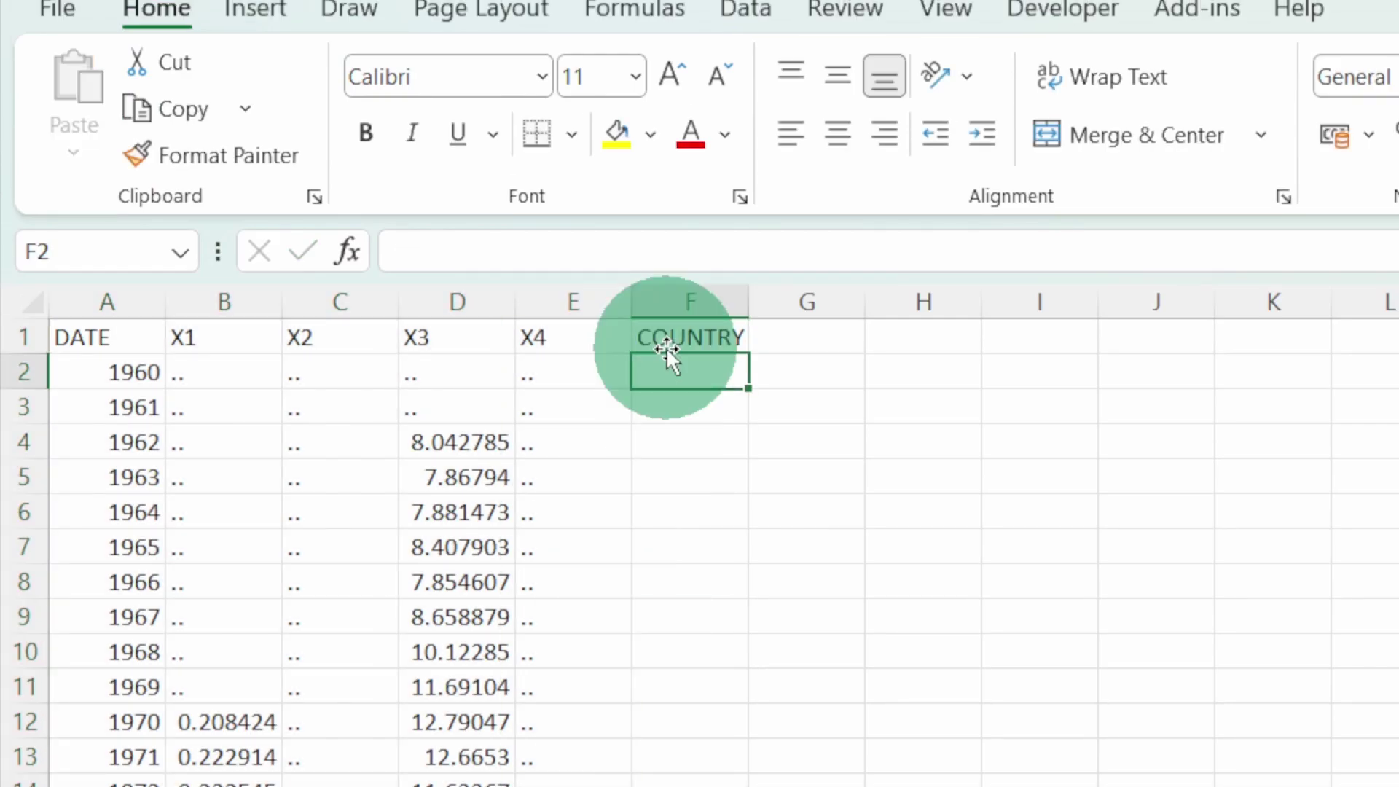
# - Enter TOGO in cell F2 of the PANEL sheet and fill it down the COUNTRY column for all Togo rows
pyautogui.write('TOGO')
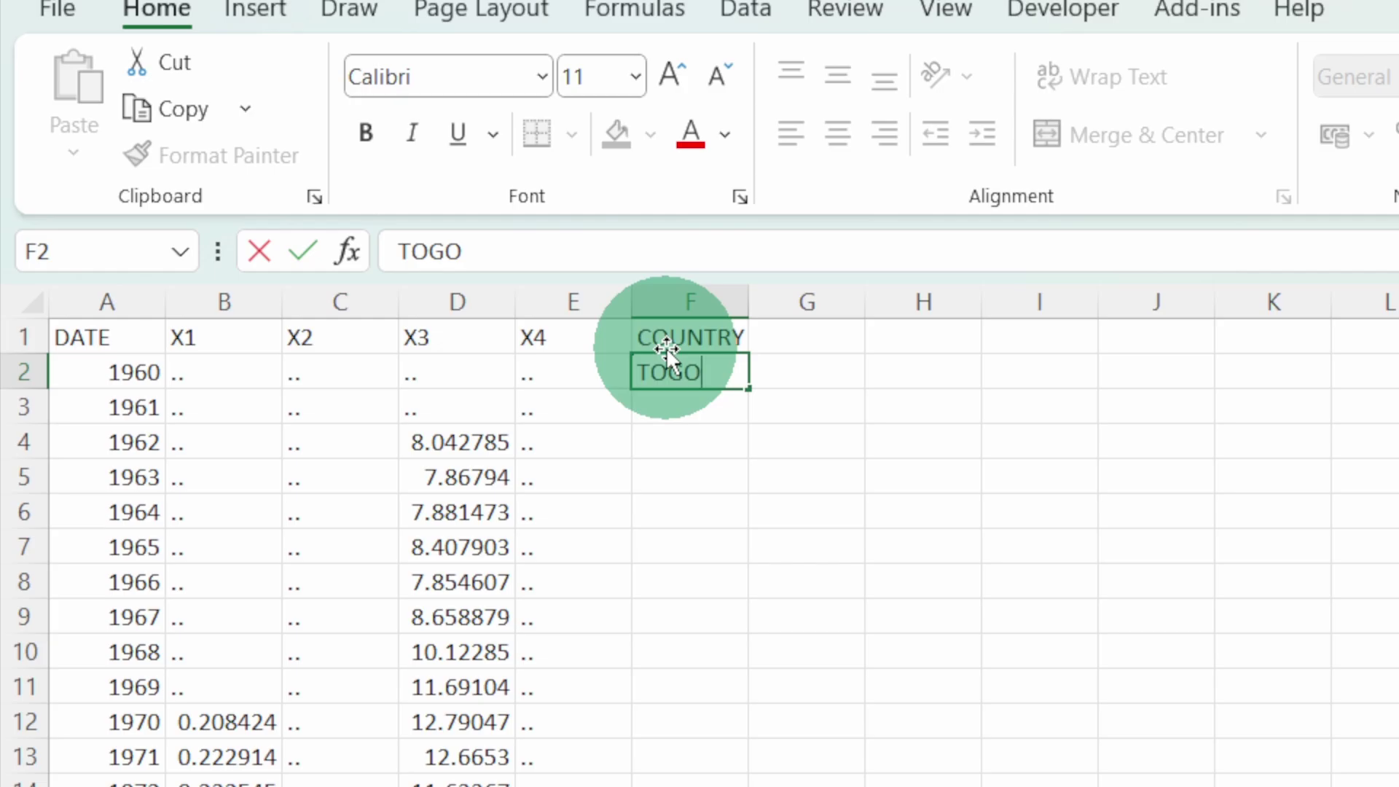
pyautogui.click(716, 370)
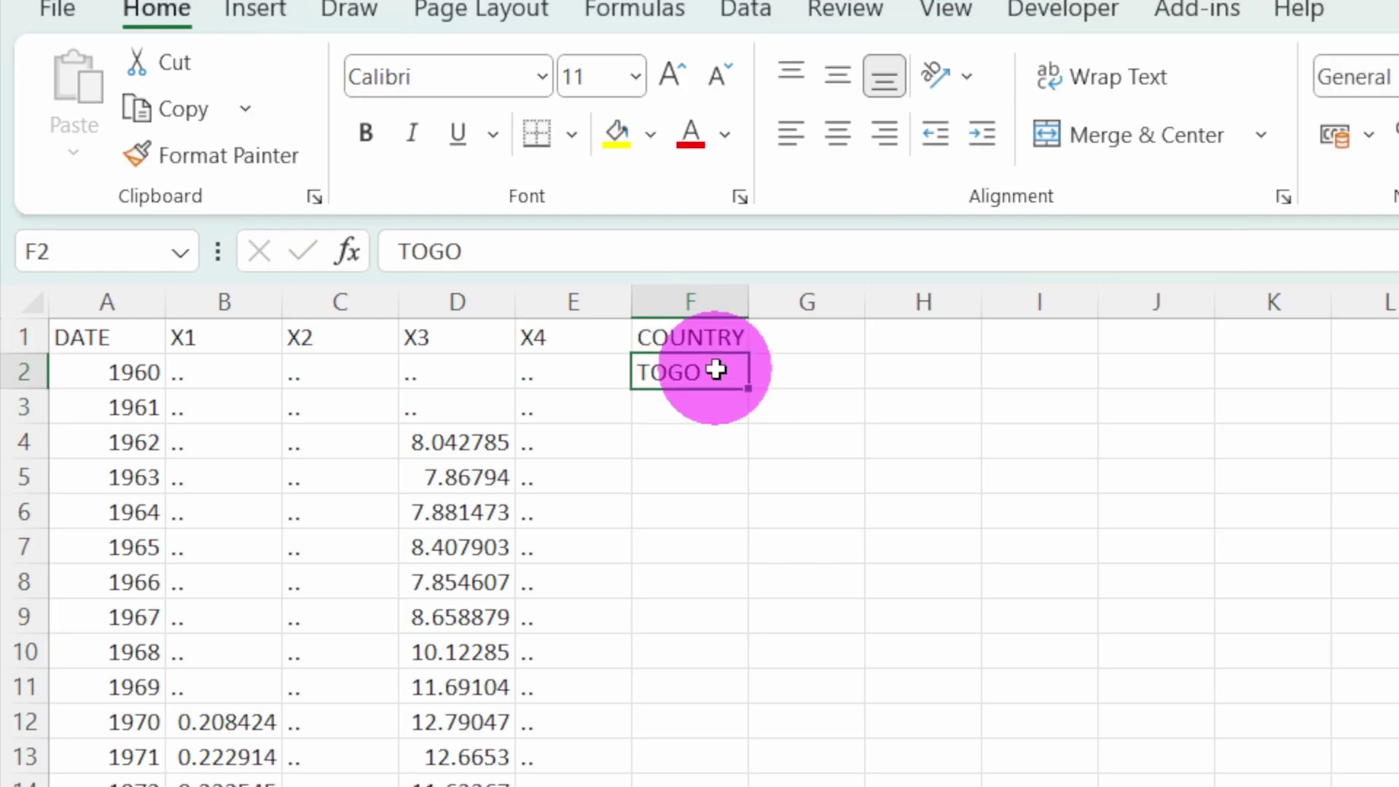
pyautogui.doubleClick(748, 393)
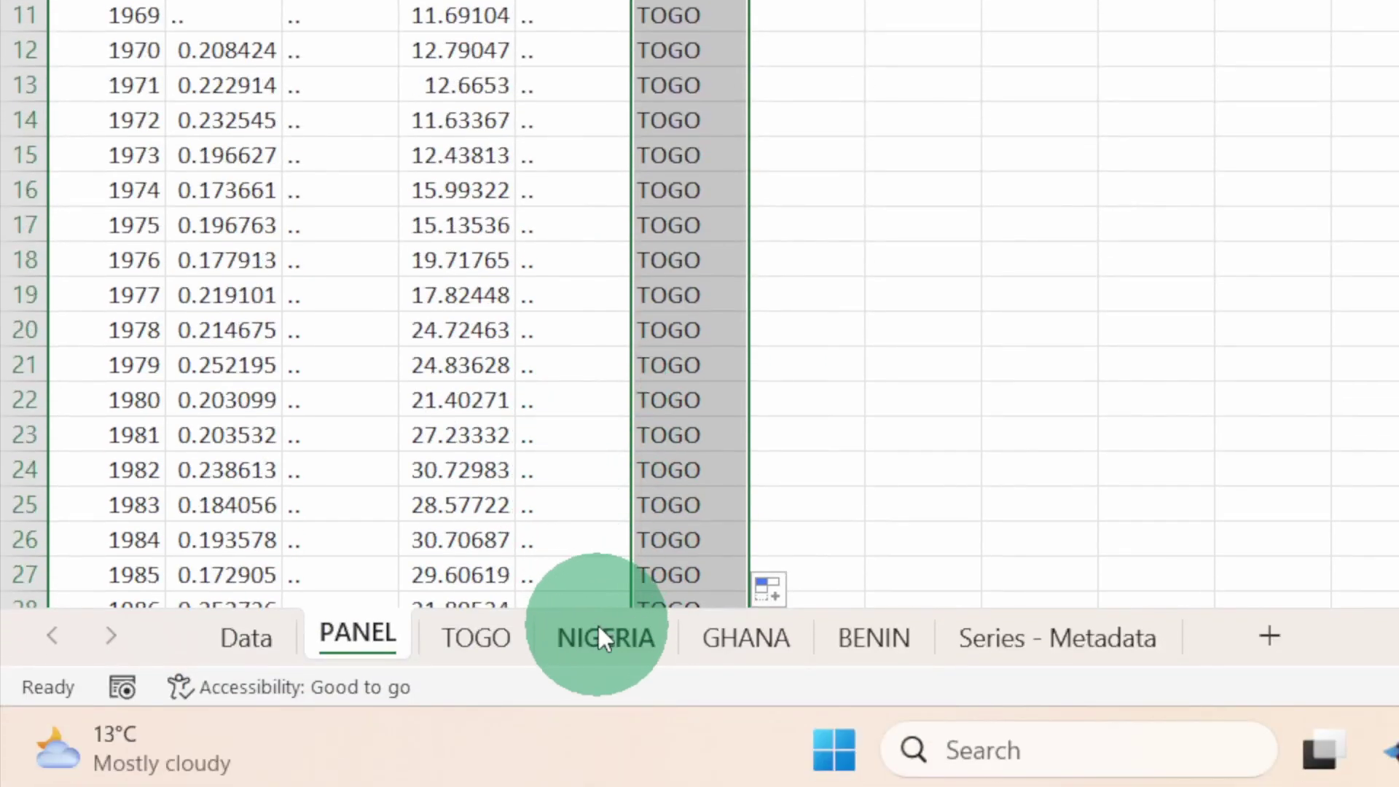
# - Copy the whole NIGERIA data table and paste it directly below the Togo rows at A66 of the PANEL sheet
pyautogui.click(598, 631)
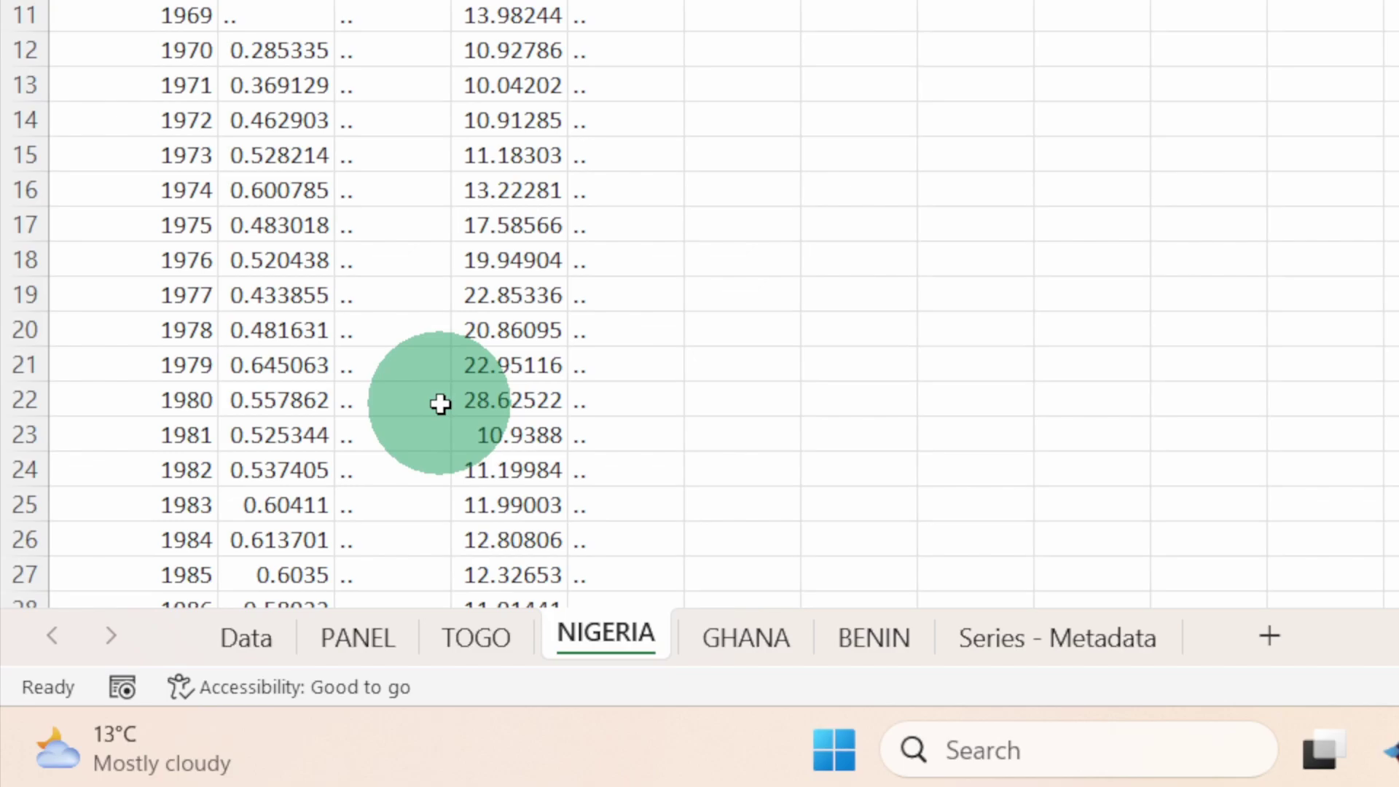
pyautogui.hotkey('ctrl', 'a')
pyautogui.hotkey('ctrl', 'c')
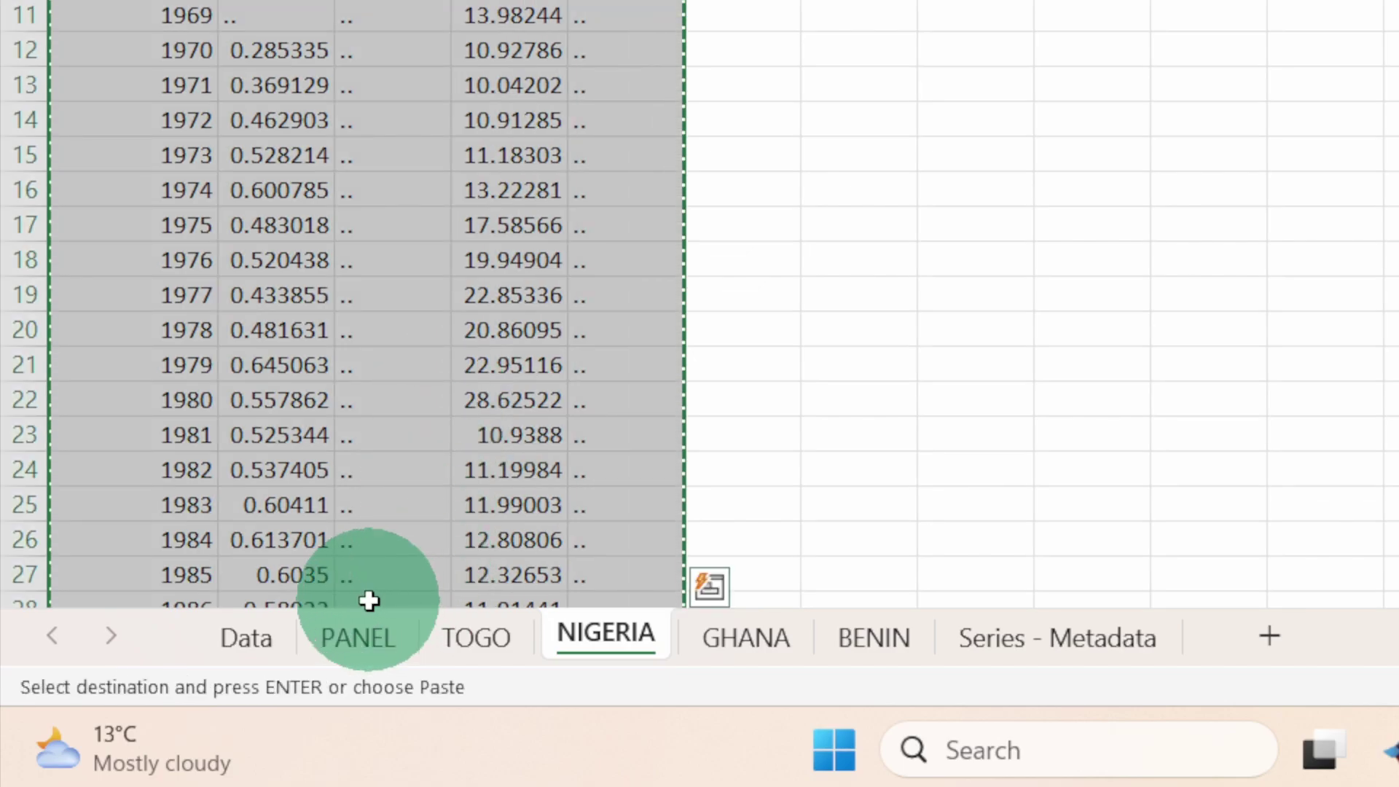
pyautogui.click(362, 640)
pyautogui.click(430, 278)
pyautogui.hotkey('ctrl', 'Down')
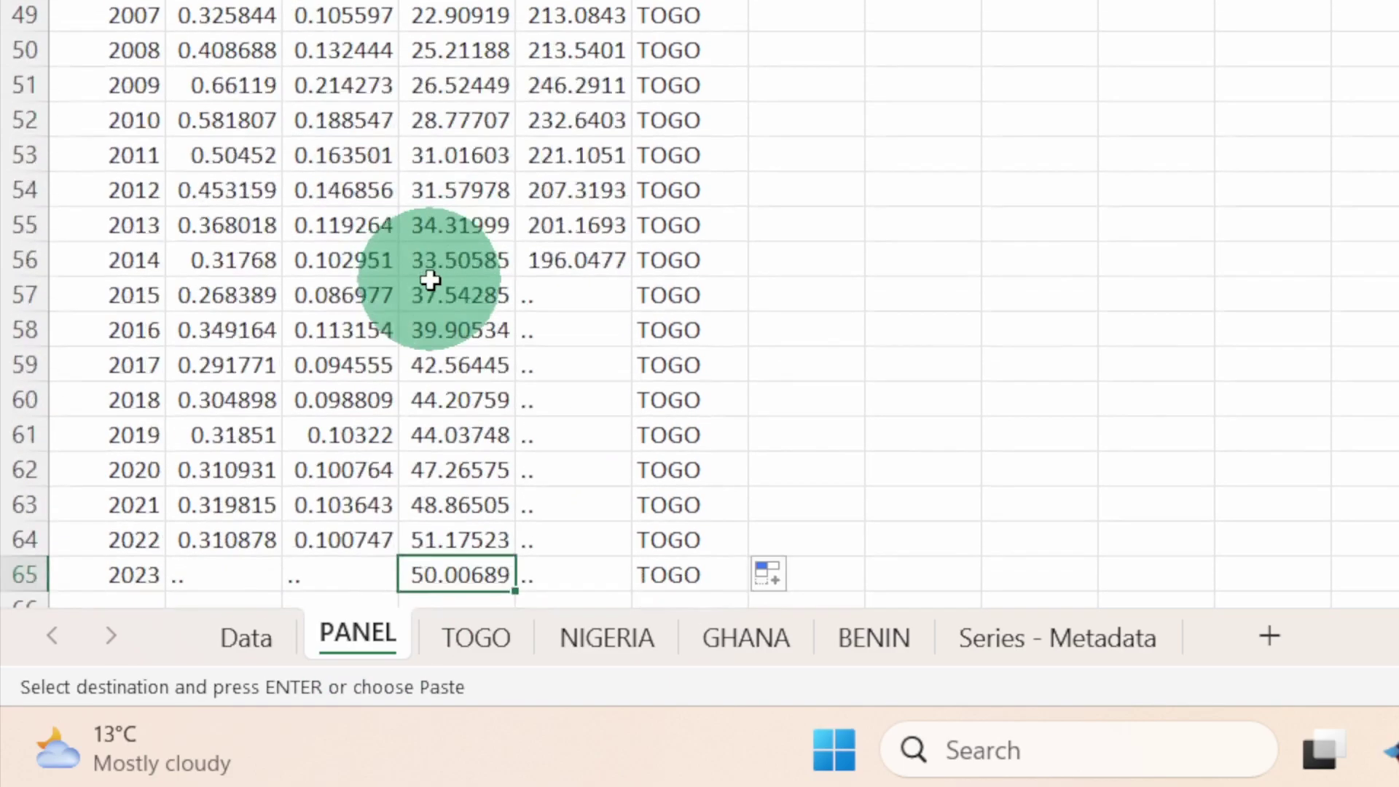
pyautogui.press('Down')
pyautogui.press('Home')
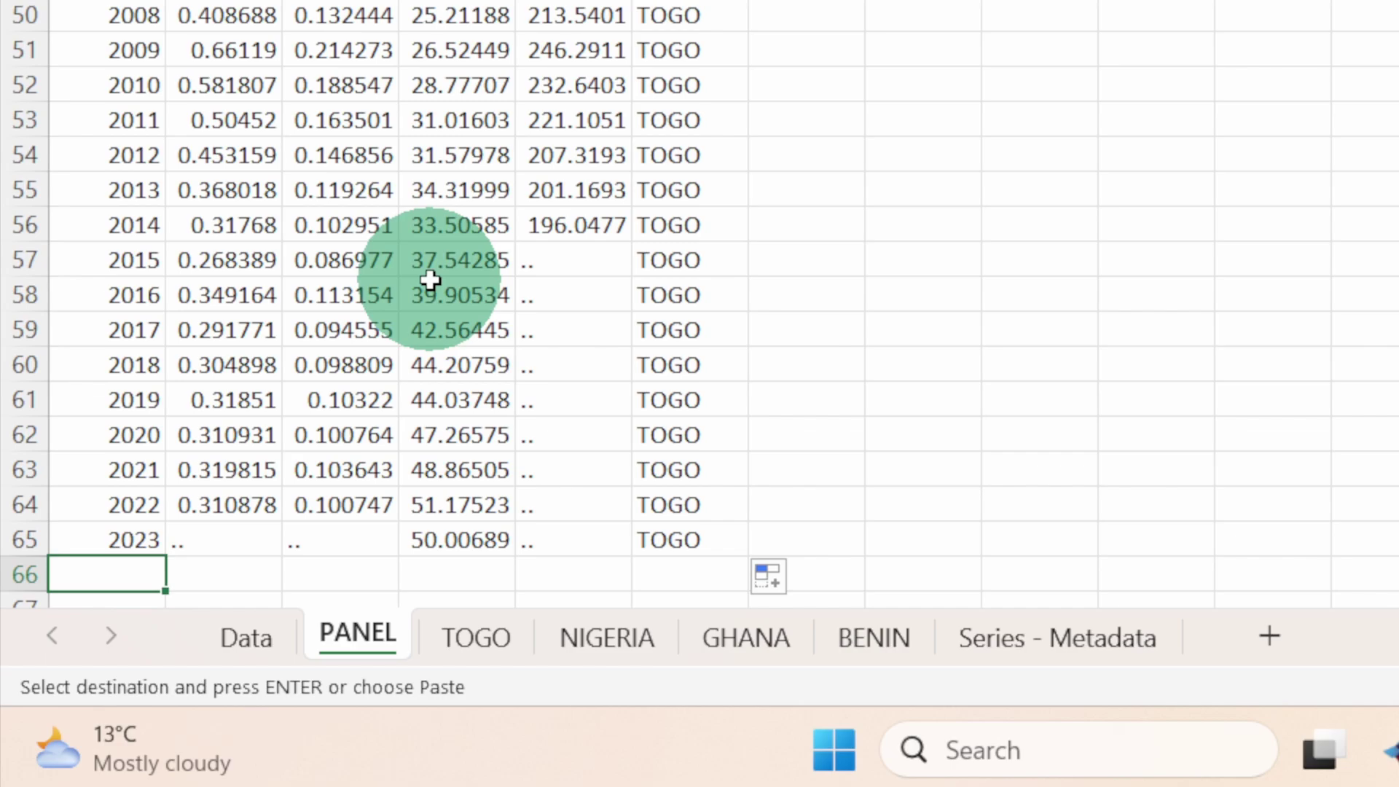
pyautogui.hotkey('ctrl', 'v')
pyautogui.scroll(-2, 333, 365)
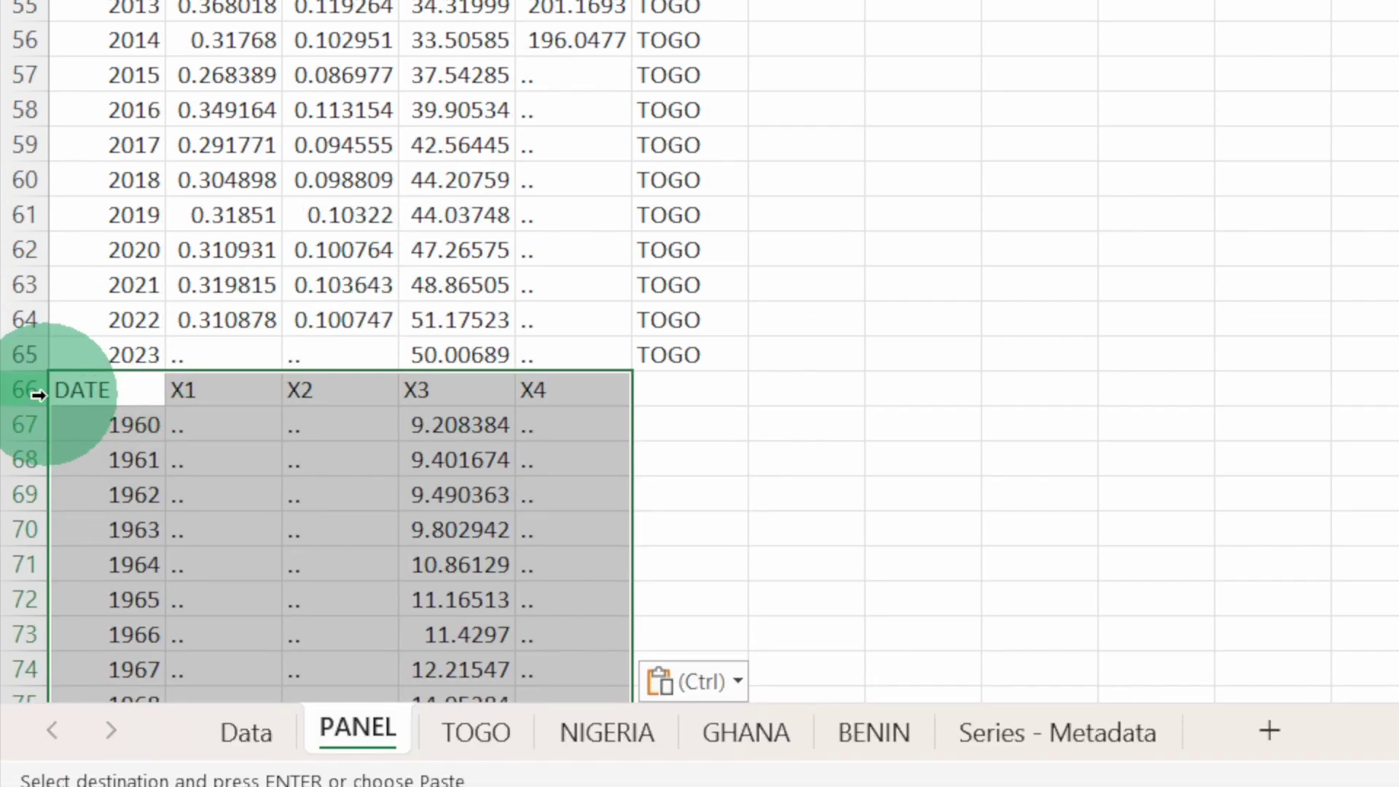
# - Delete the repeated header row 66 and fill the COUNTRY column with NIGERIA from F66 down for the Nigeria rows
pyautogui.click(28, 391)
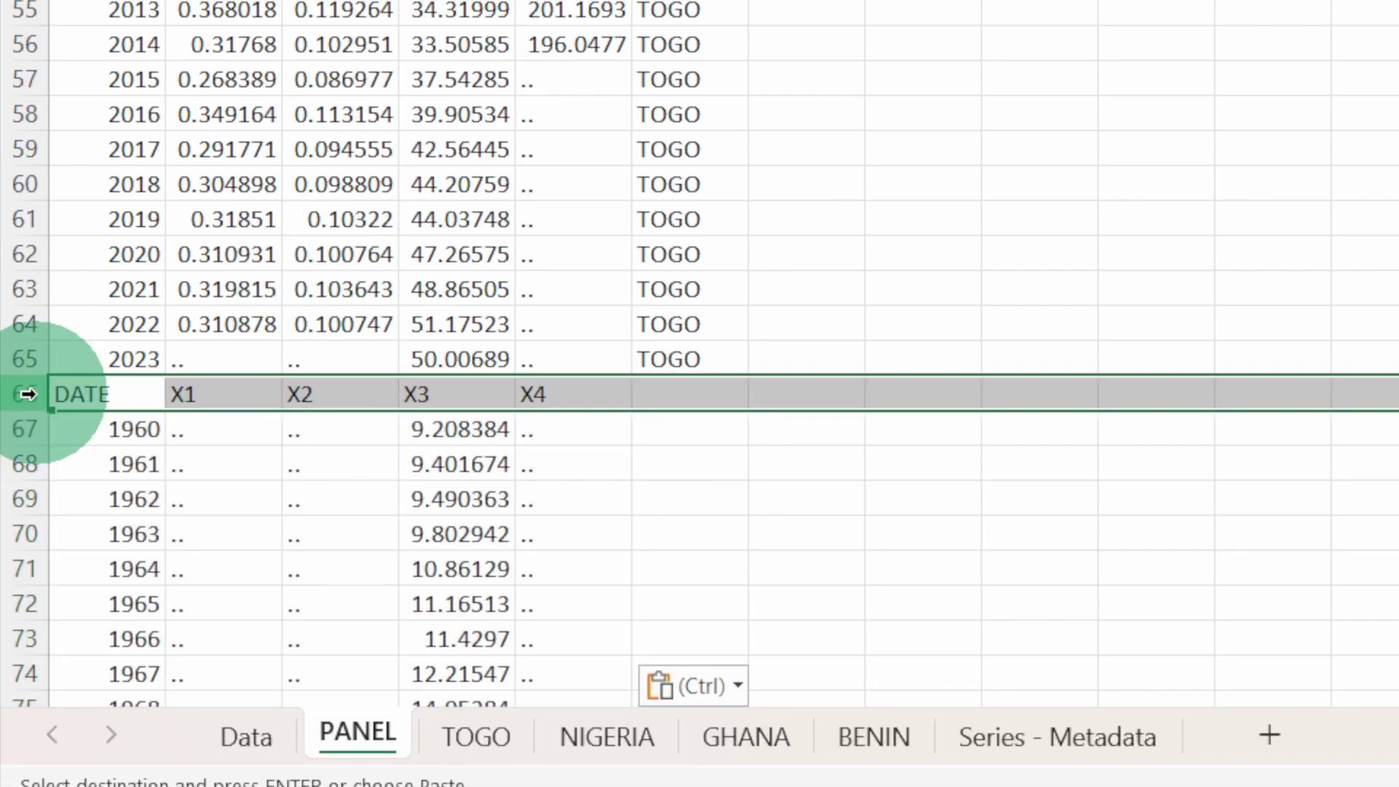
pyautogui.rightClick(28, 393)
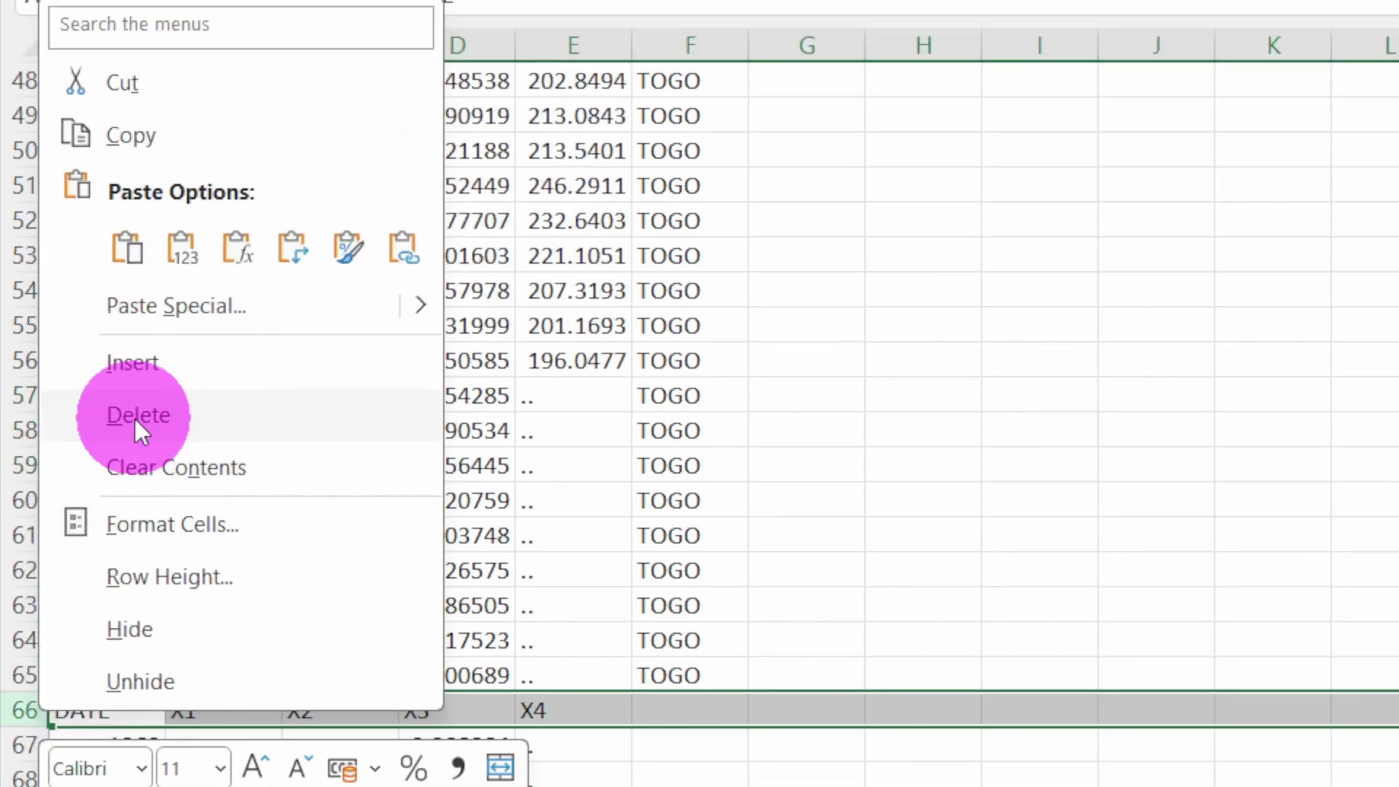
pyautogui.click(135, 421)
pyautogui.click(657, 700)
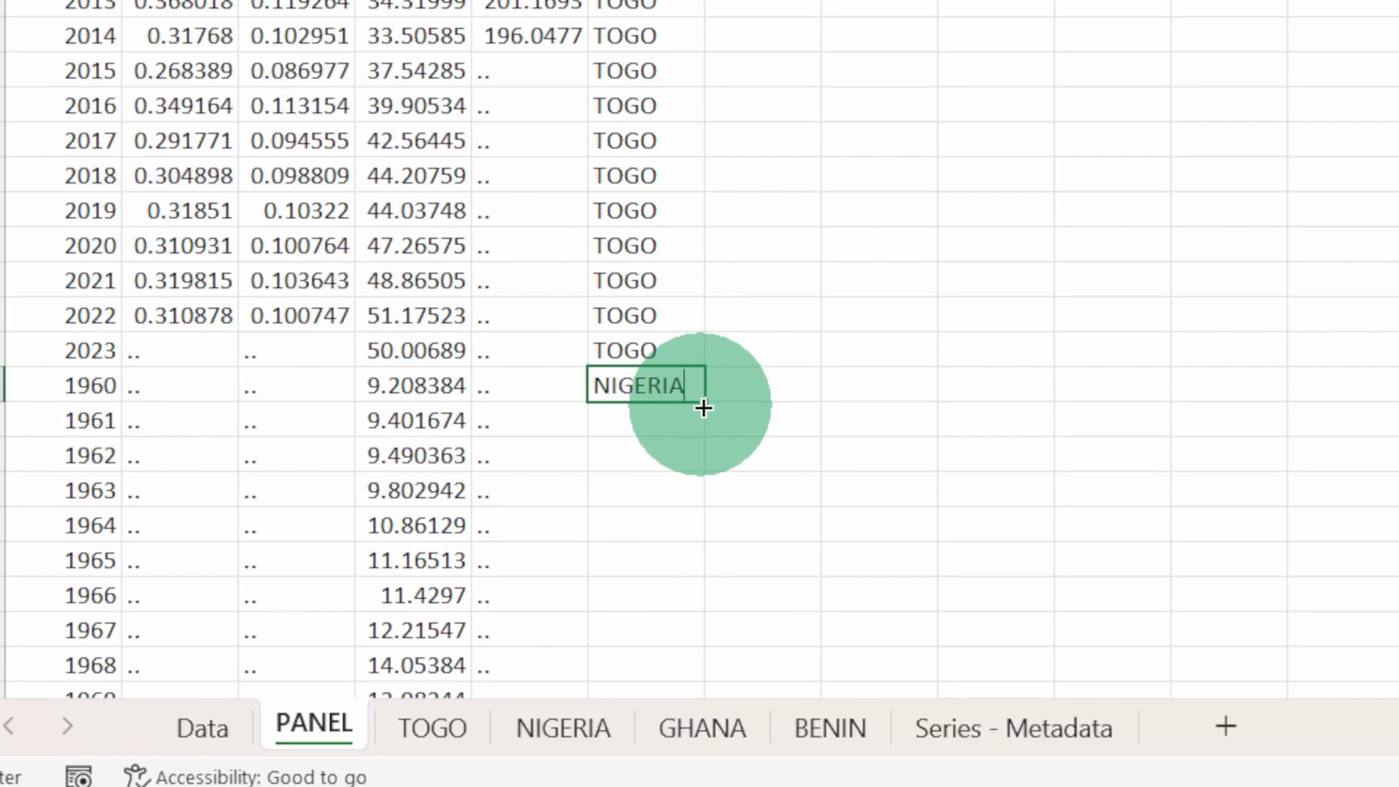
pyautogui.doubleClick(748, 726)
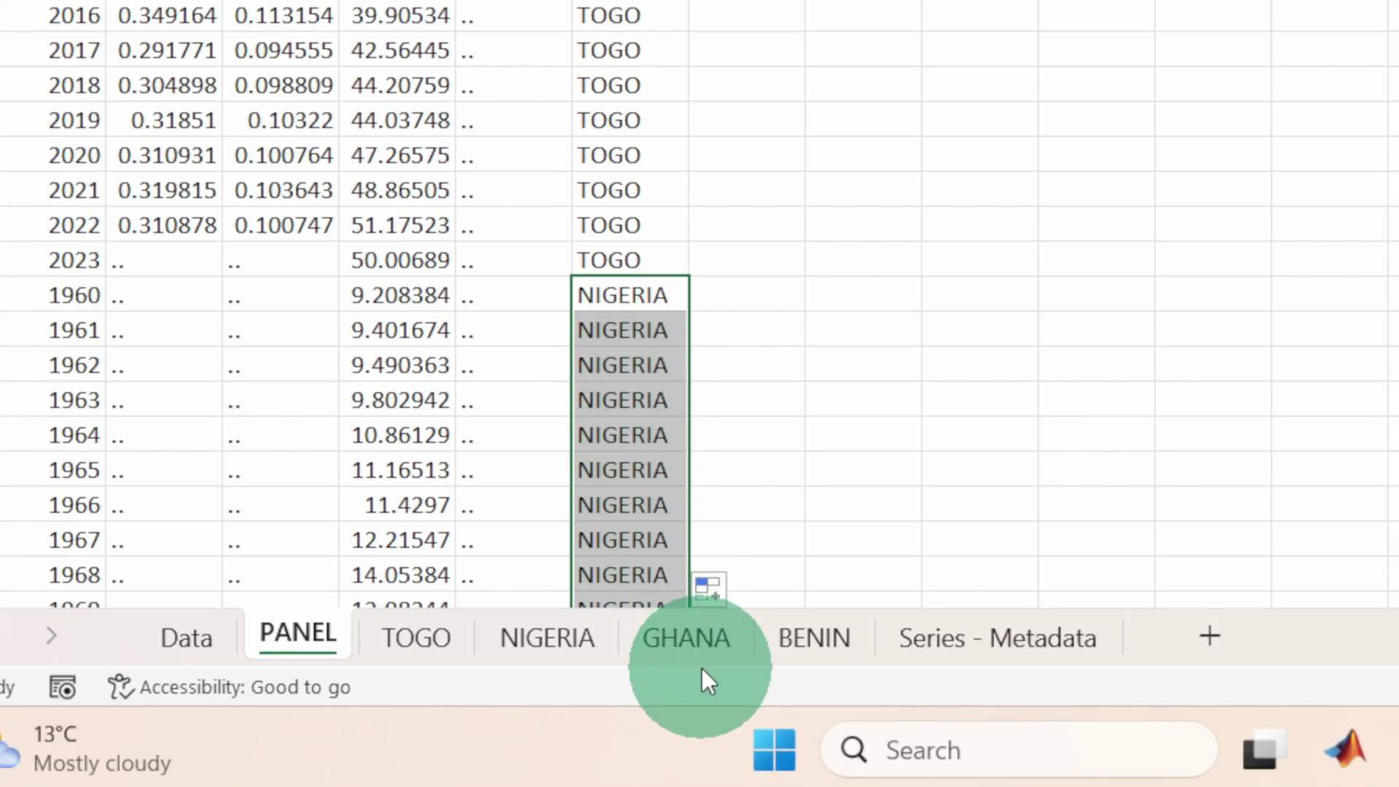
# - Copy the GHANA data rows without their headers and paste them below the Nigeria rows at A130 of the PANEL sheet
pyautogui.click(711, 729)
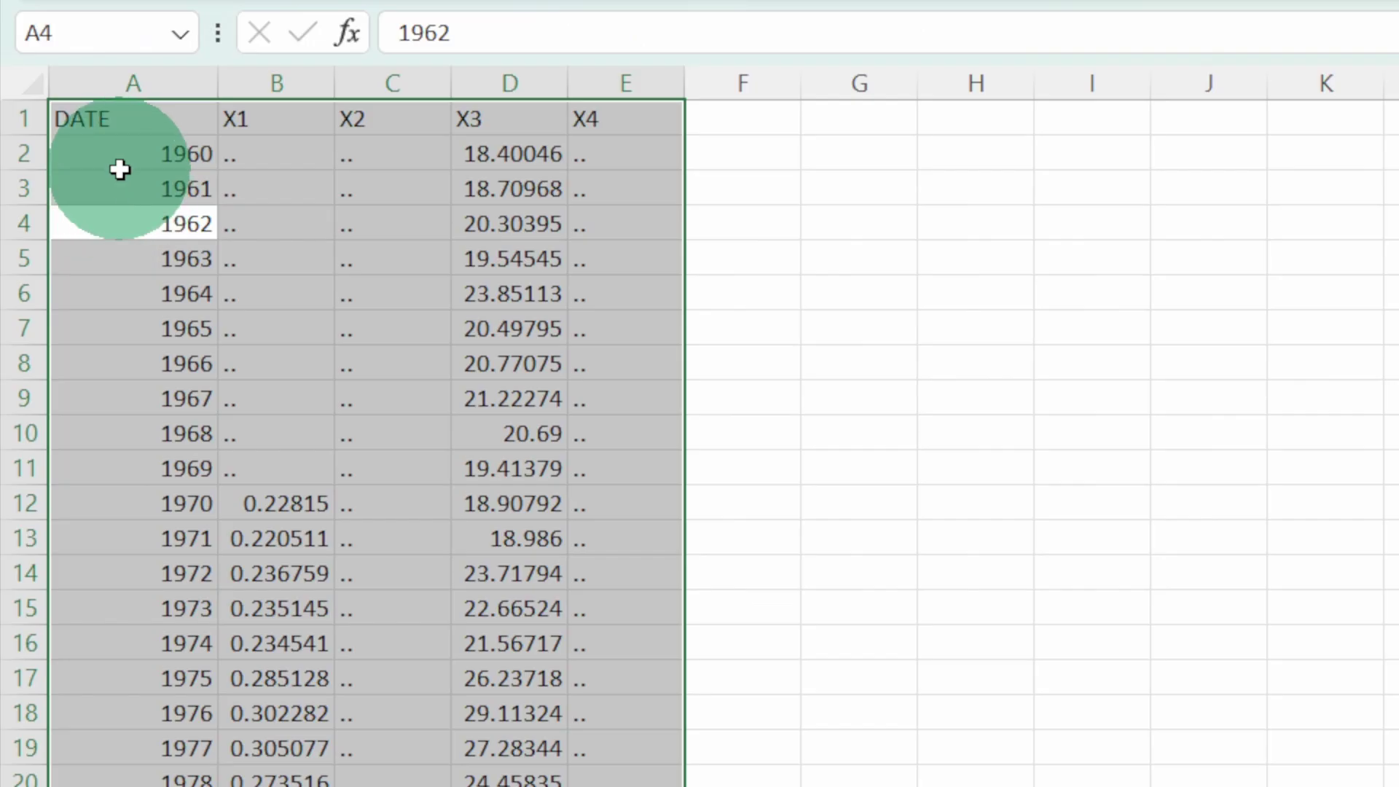
pyautogui.click(112, 143)
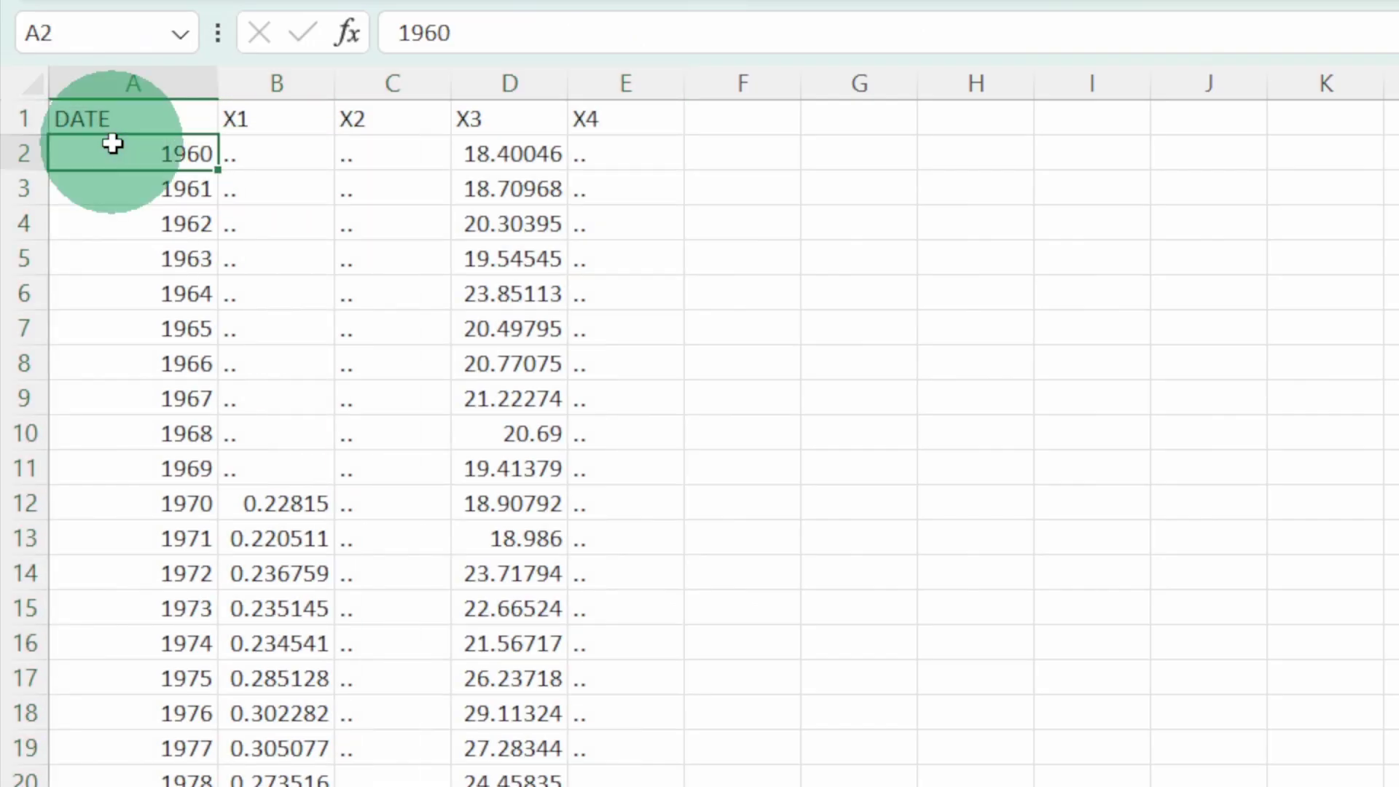
pyautogui.hotkey('ctrl', 'shift', 'Right')
pyautogui.hotkey('ctrl', 'shift', 'Down')
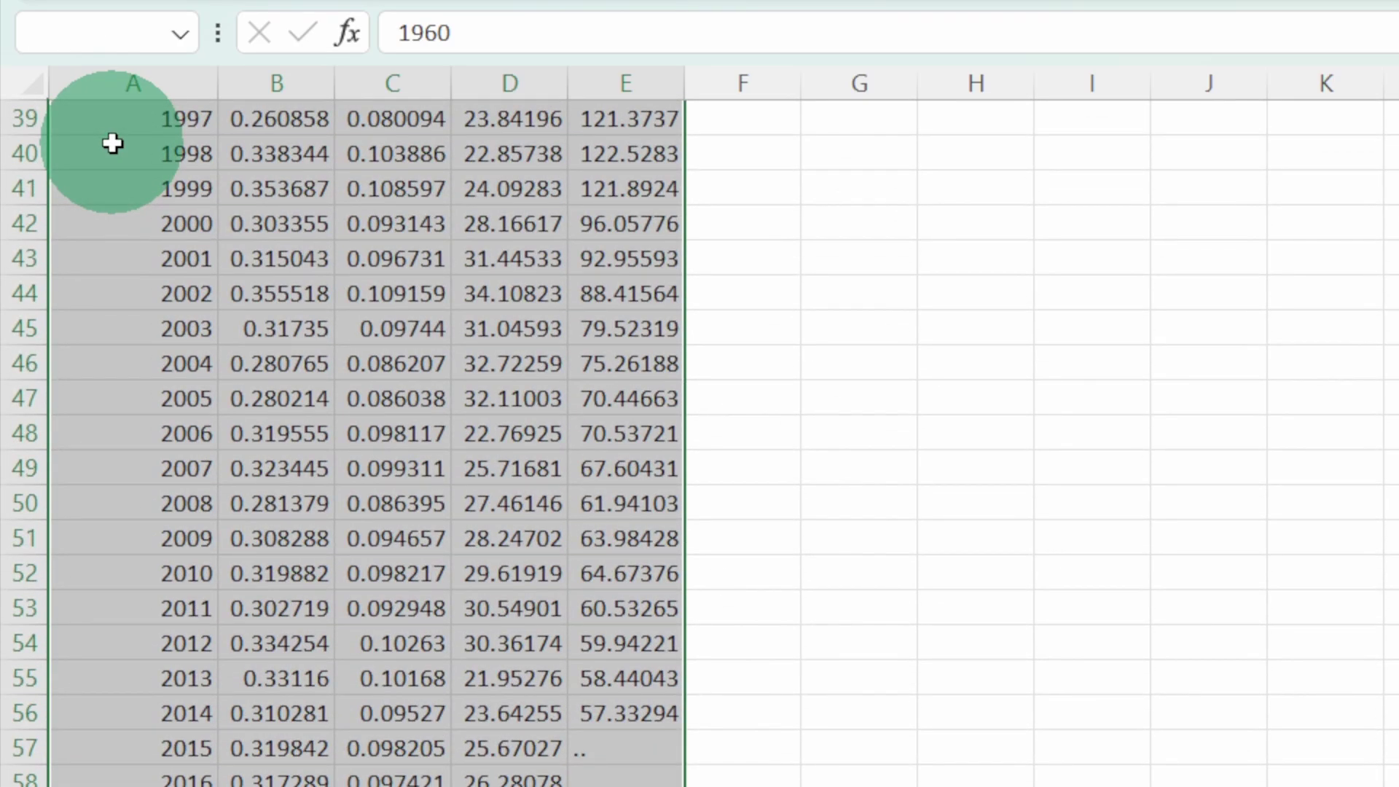
pyautogui.hotkey('ctrl', 'c')
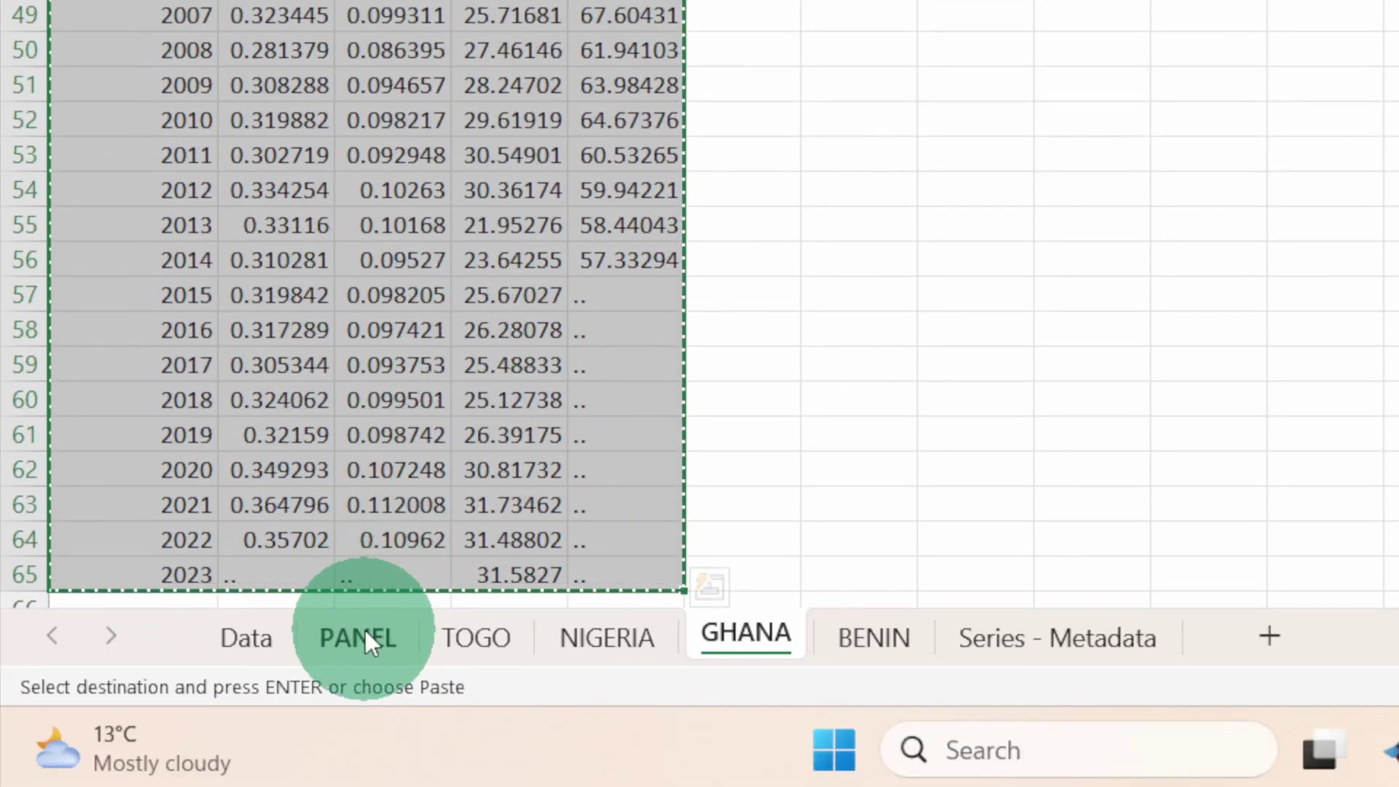
pyautogui.click(362, 632)
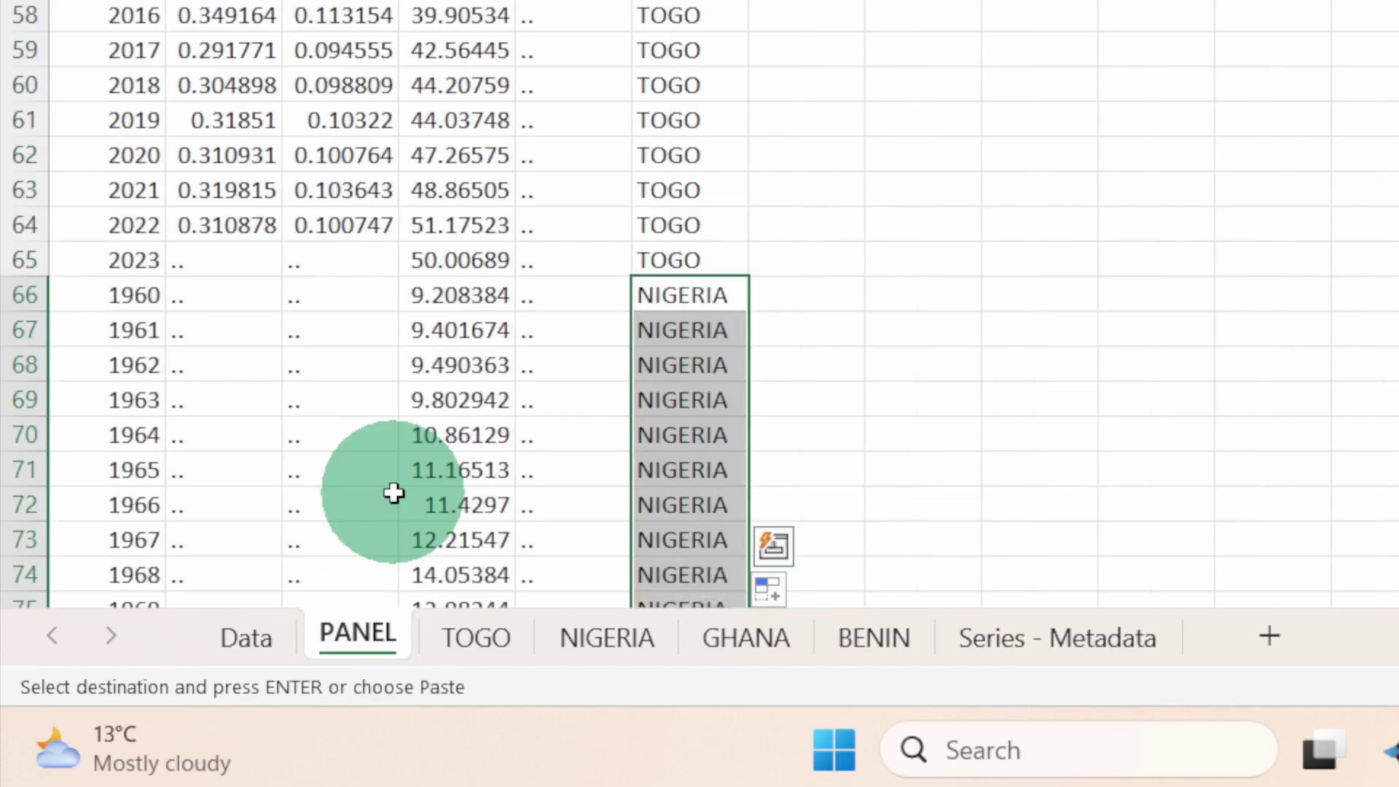
pyautogui.hotkey('ctrl', 'Down')
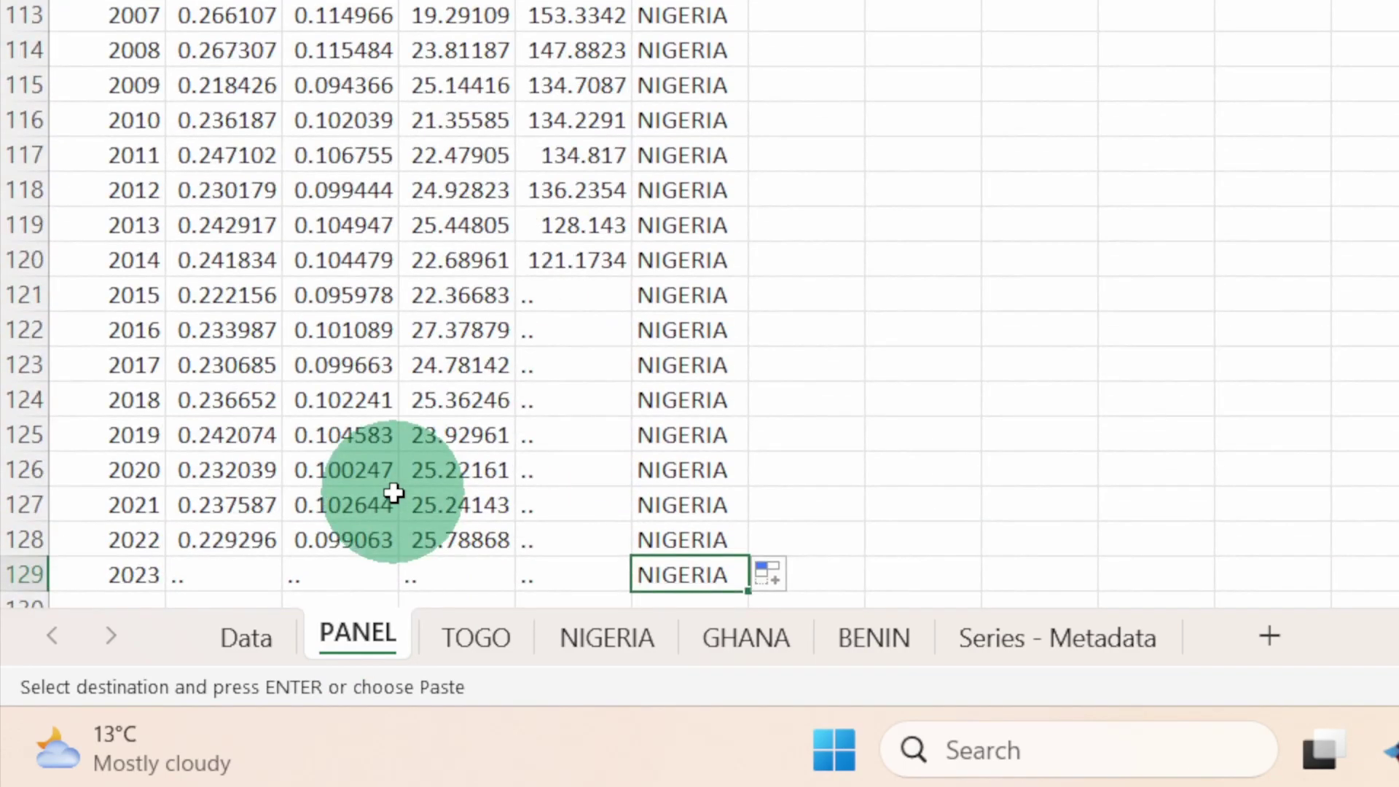
pyautogui.hotkey('ctrl', 'Left')
pyautogui.press('Down')
pyautogui.hotkey('ctrl', 'v')
# - Enter GHANA in cell F130 and fill it down the COUNTRY column for all Ghana rows
pyautogui.click(718, 492)
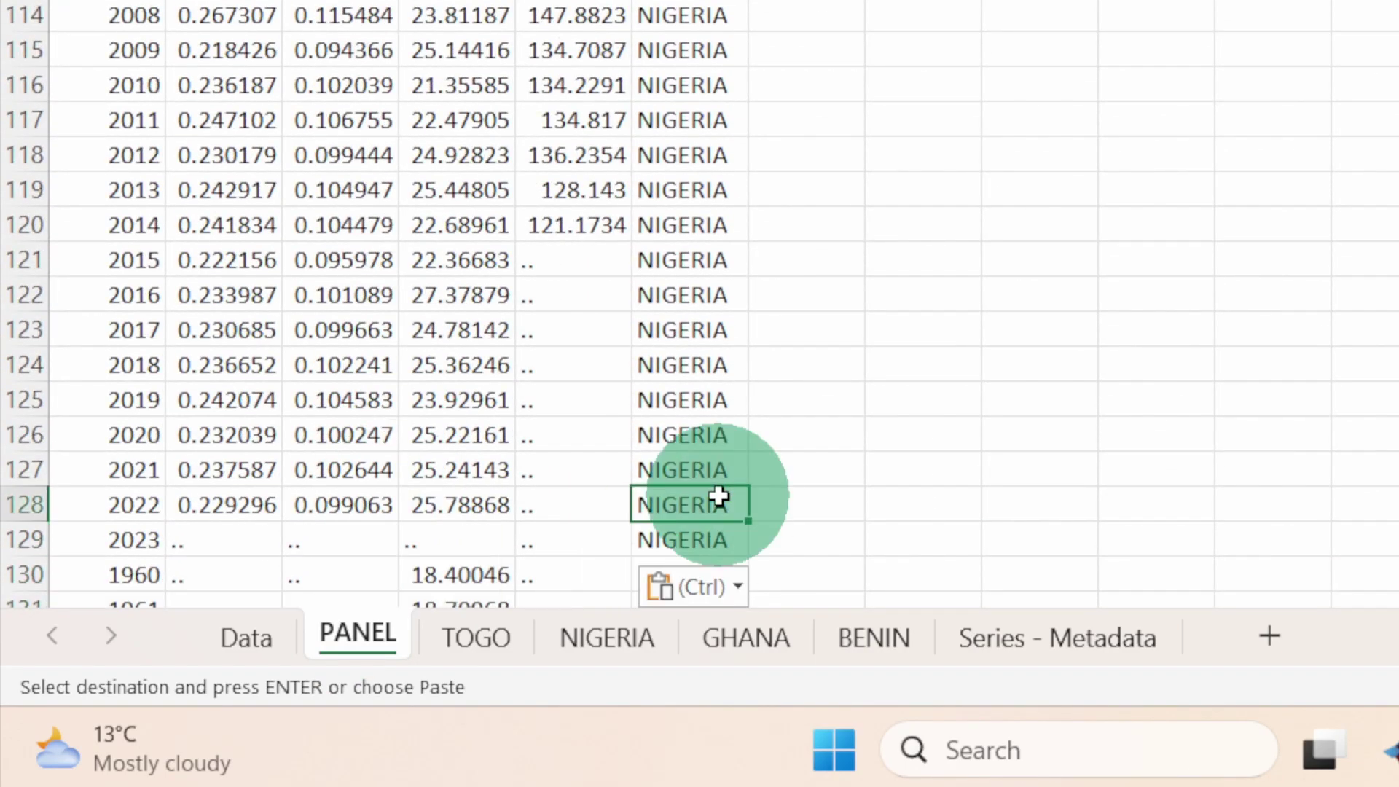
pyautogui.scroll(-1, 719, 492)
pyautogui.click(686, 433)
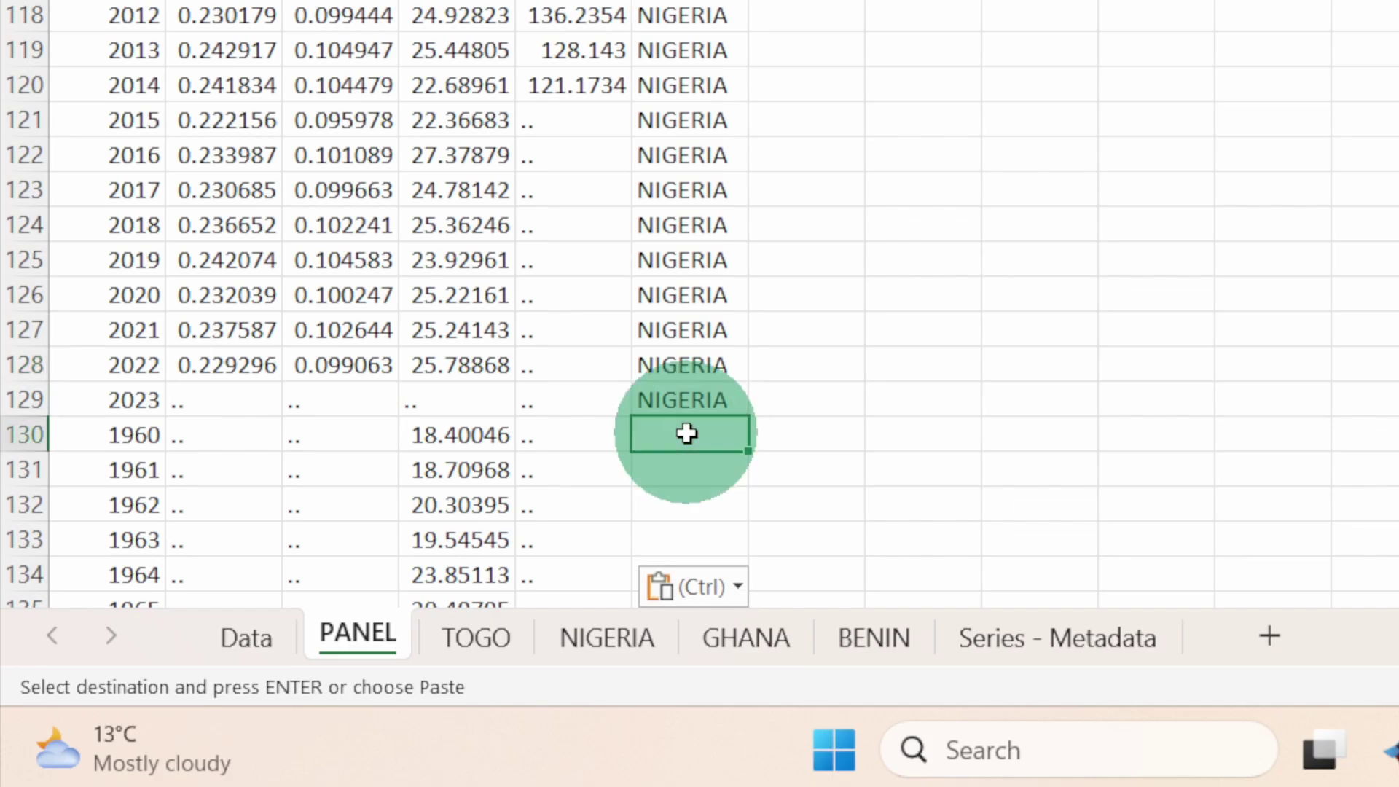
pyautogui.write('GHANA')
pyautogui.click(748, 447)
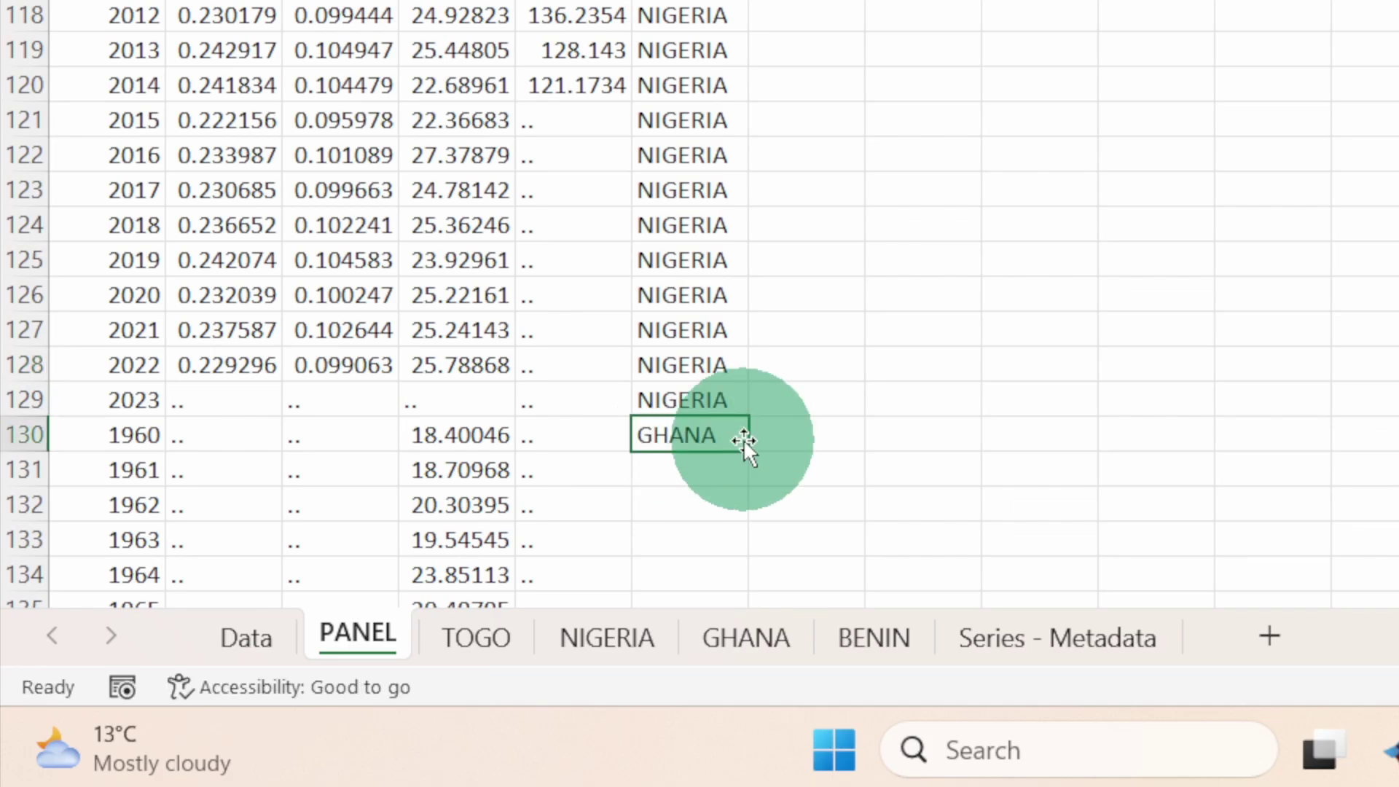
pyautogui.moveTo(747, 451); pyautogui.dragTo(745, 450)
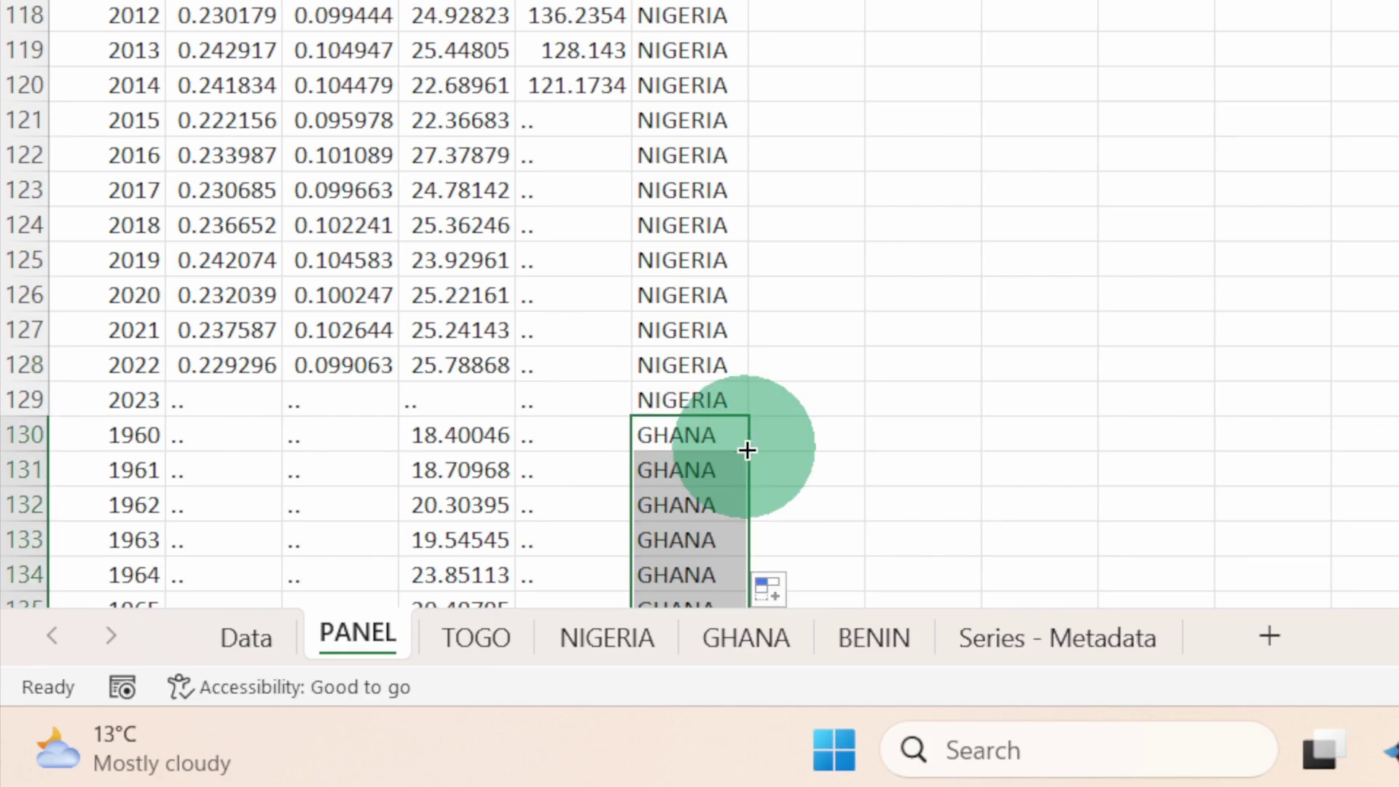
# - Copy the BENIN data rows without their headers and paste them below the Ghana rows at A194 of the PANEL sheet
pyautogui.click(883, 645)
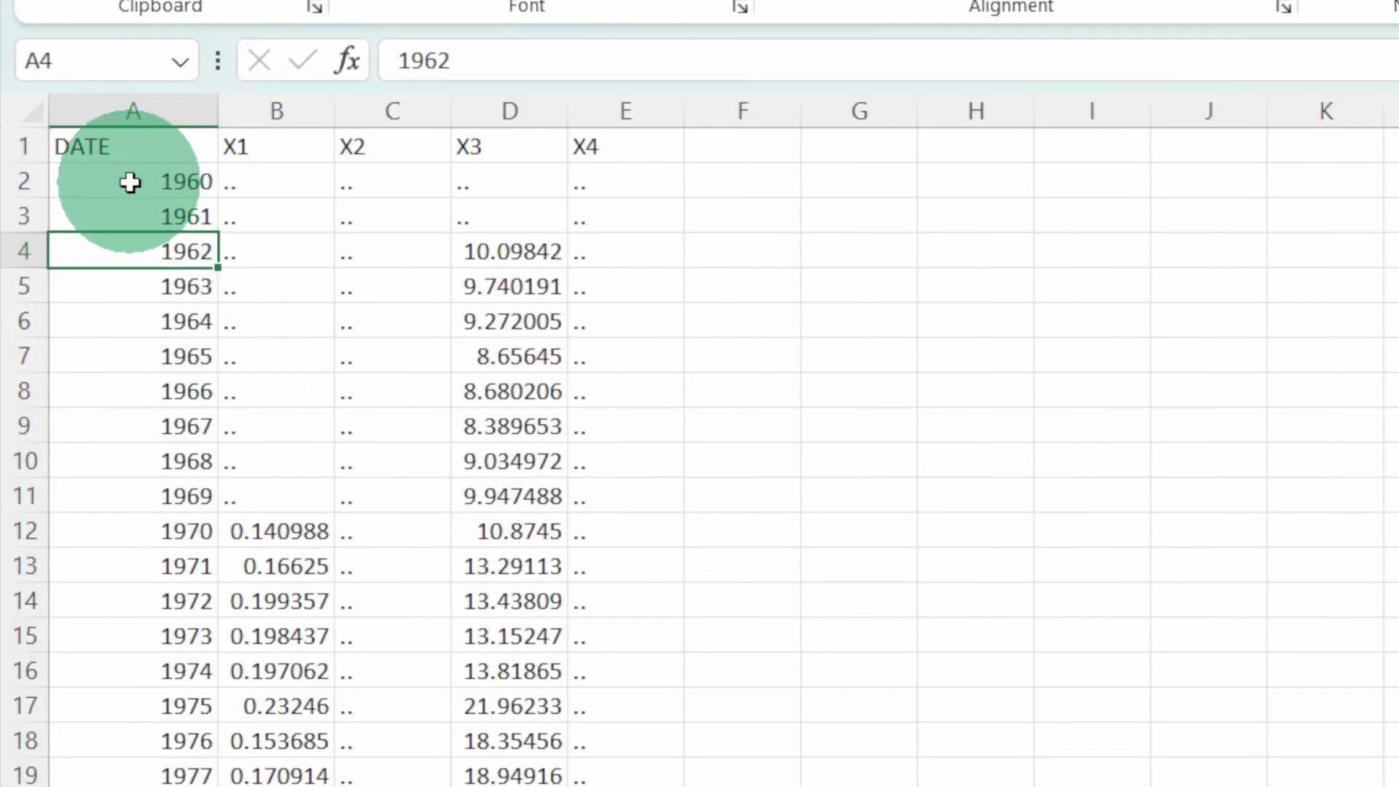
pyautogui.click(131, 182)
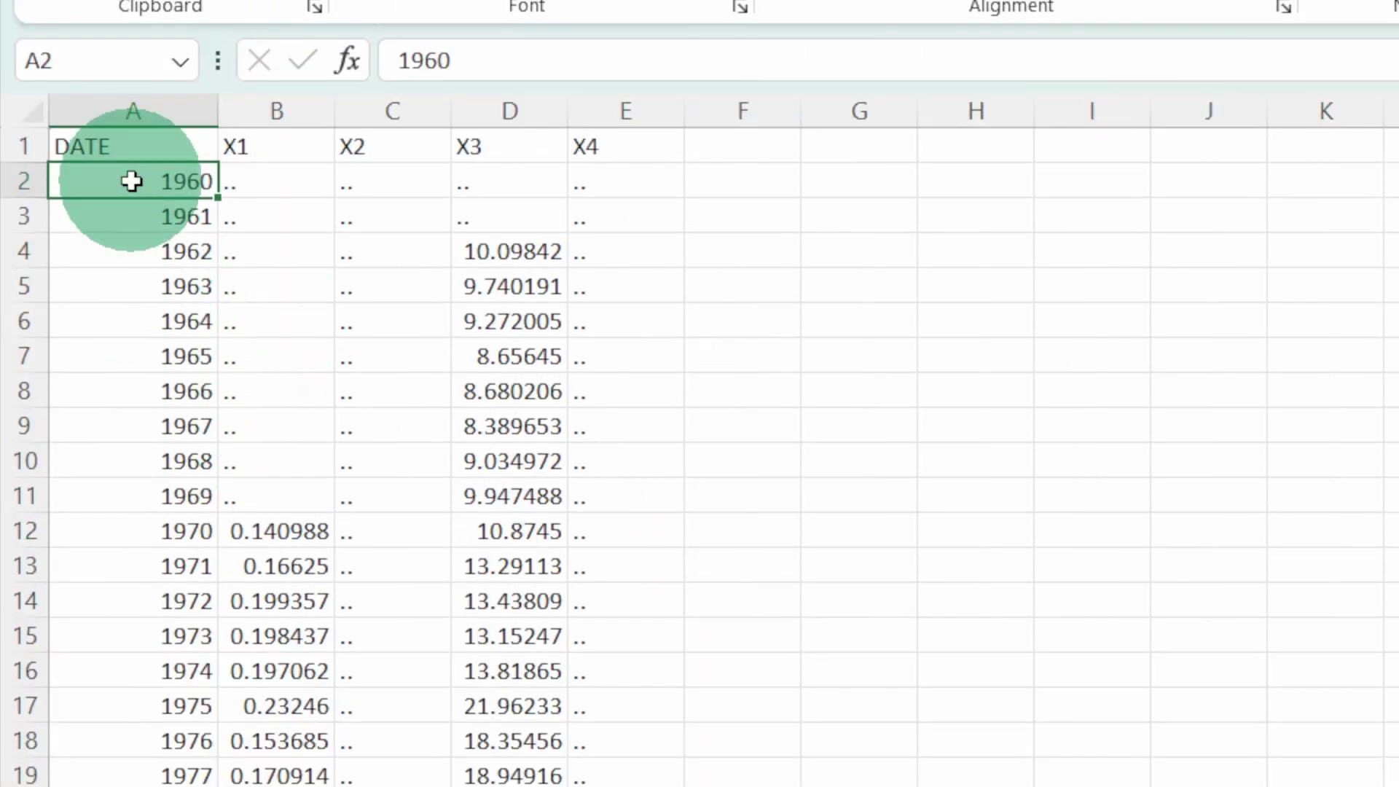
pyautogui.hotkey('ctrl', 'shift', 'Right')
pyautogui.hotkey('ctrl', 'shift', 'Down')
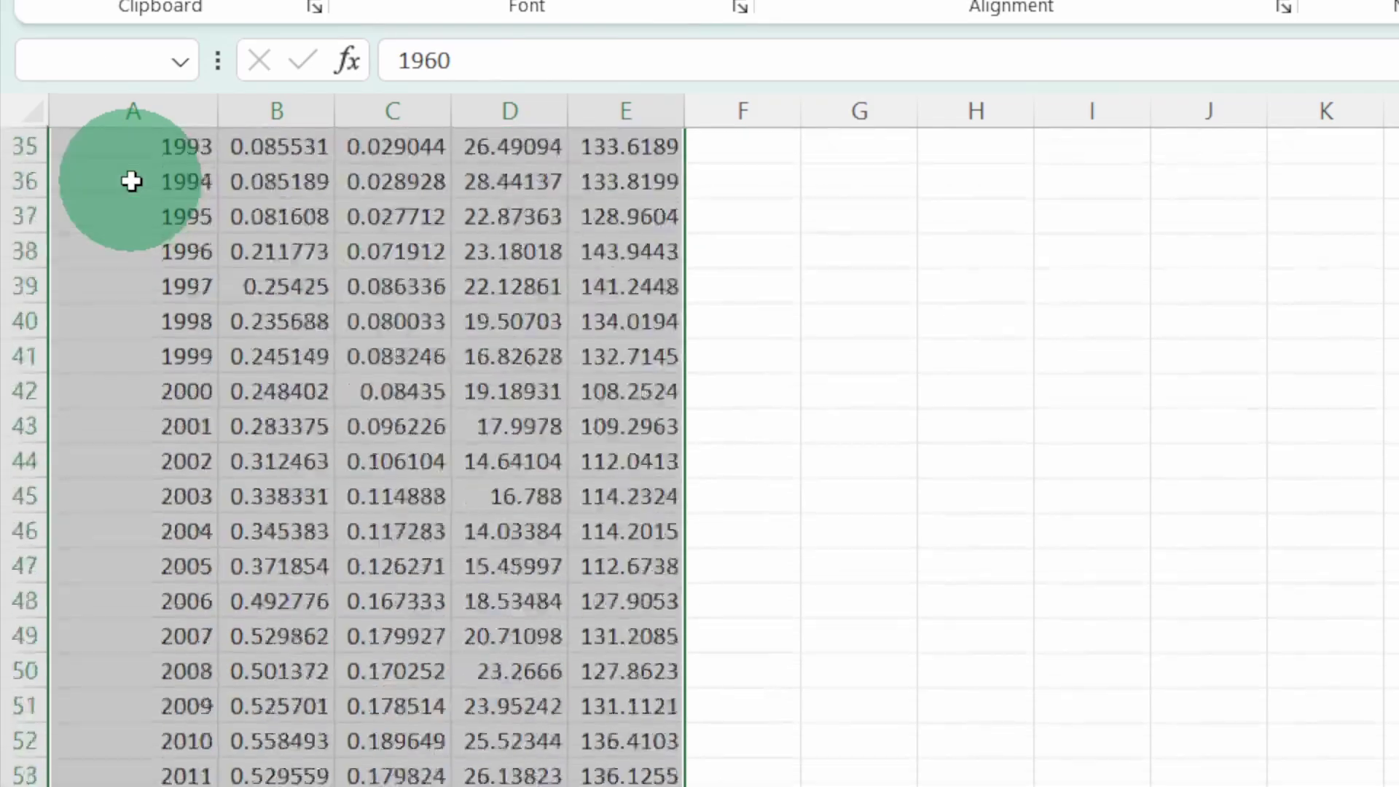
pyautogui.hotkey('ctrl', 'c')
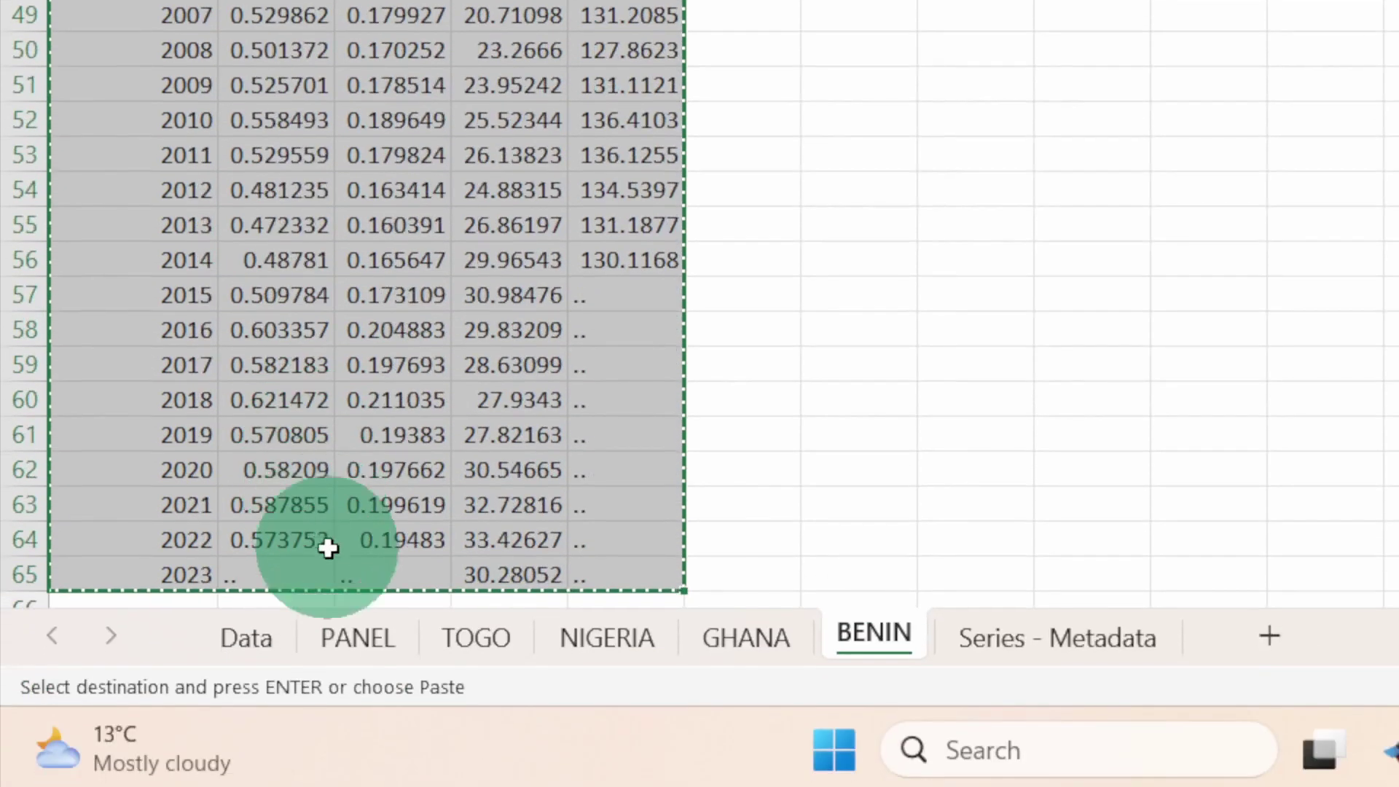
pyautogui.click(353, 603)
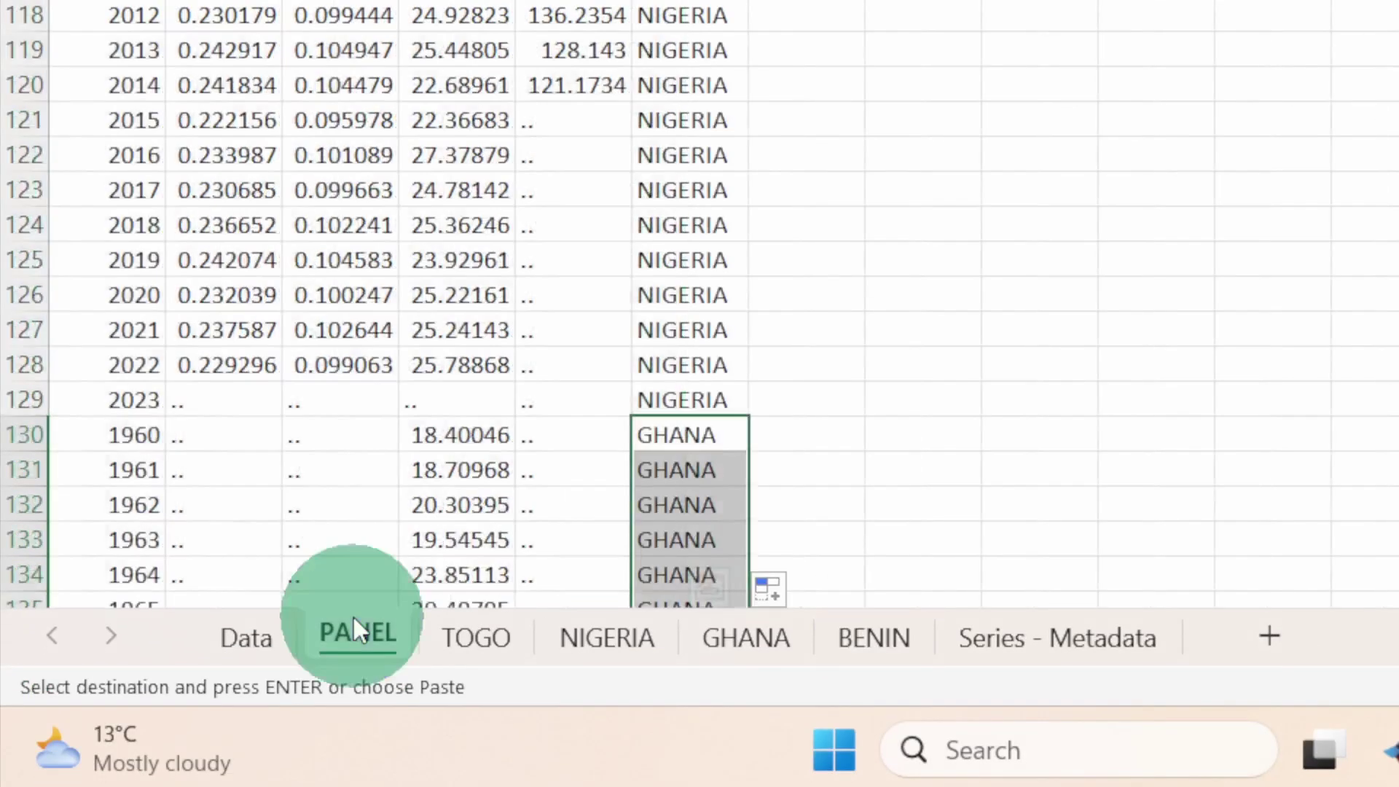
pyautogui.click(394, 386)
pyautogui.hotkey('ctrl', 'Down')
pyautogui.press('Down')
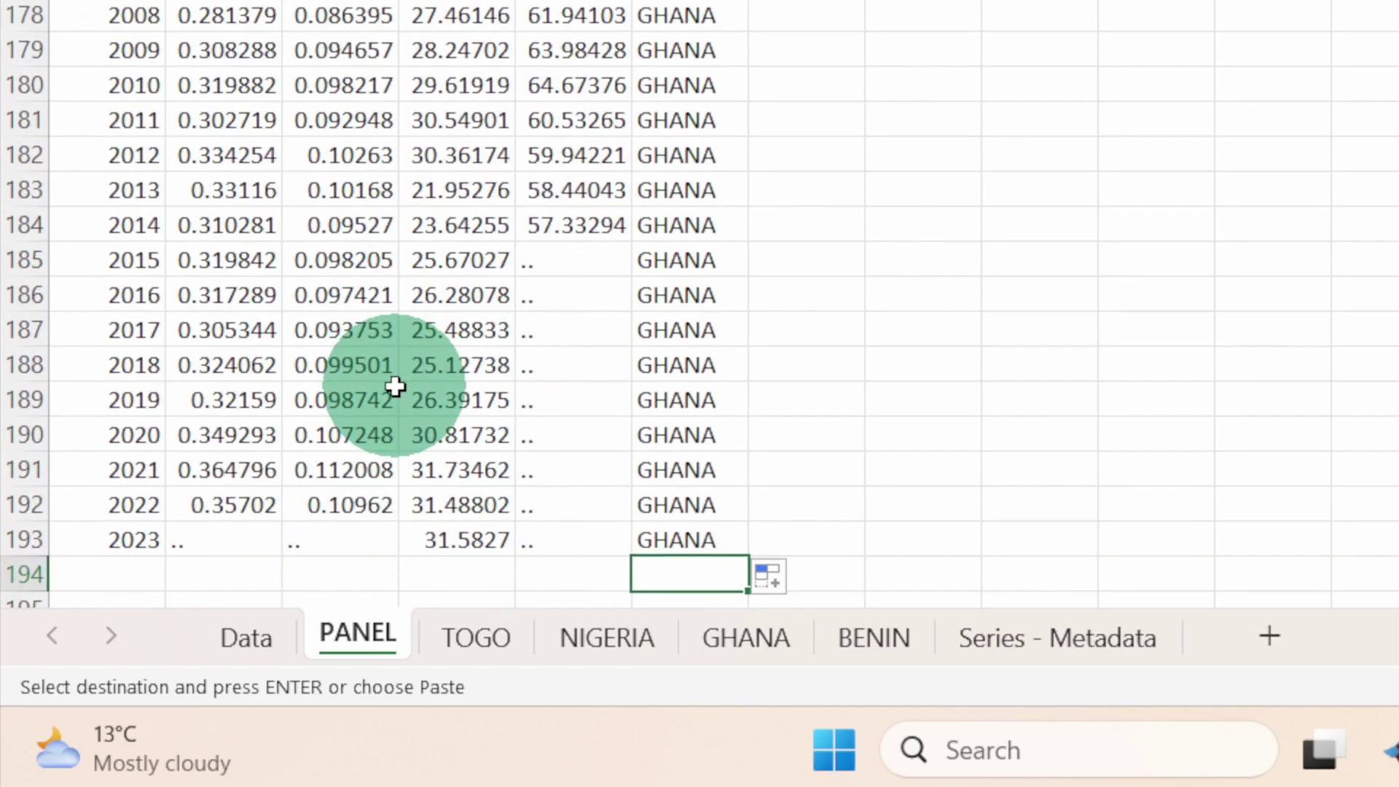
pyautogui.hotkey('ctrl', 'Left')
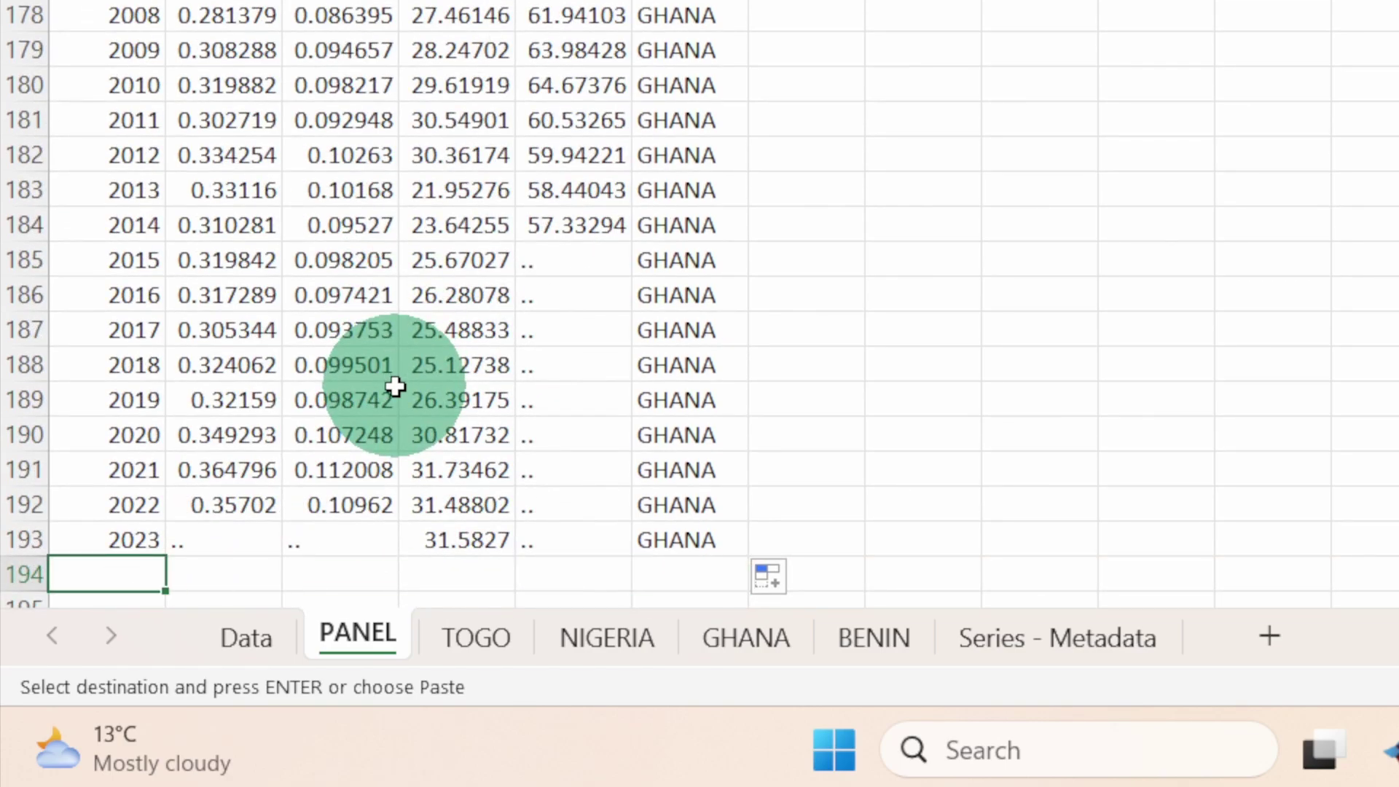
pyautogui.hotkey('ctrl', 'v')
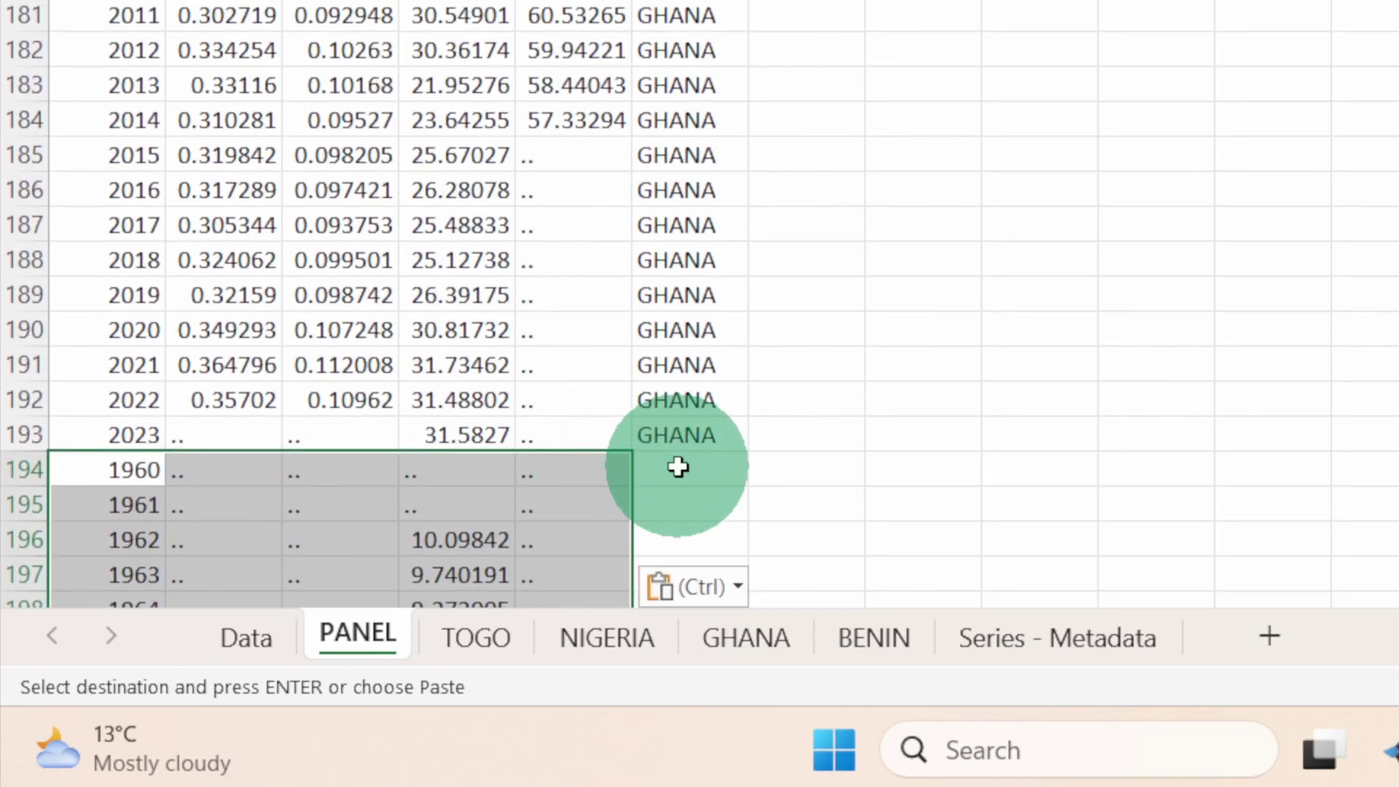
# - Enter BENIN in cell F194 and fill it down the COUNTRY column to the last Benin row
pyautogui.click(677, 466)
pyautogui.write('BENIN')
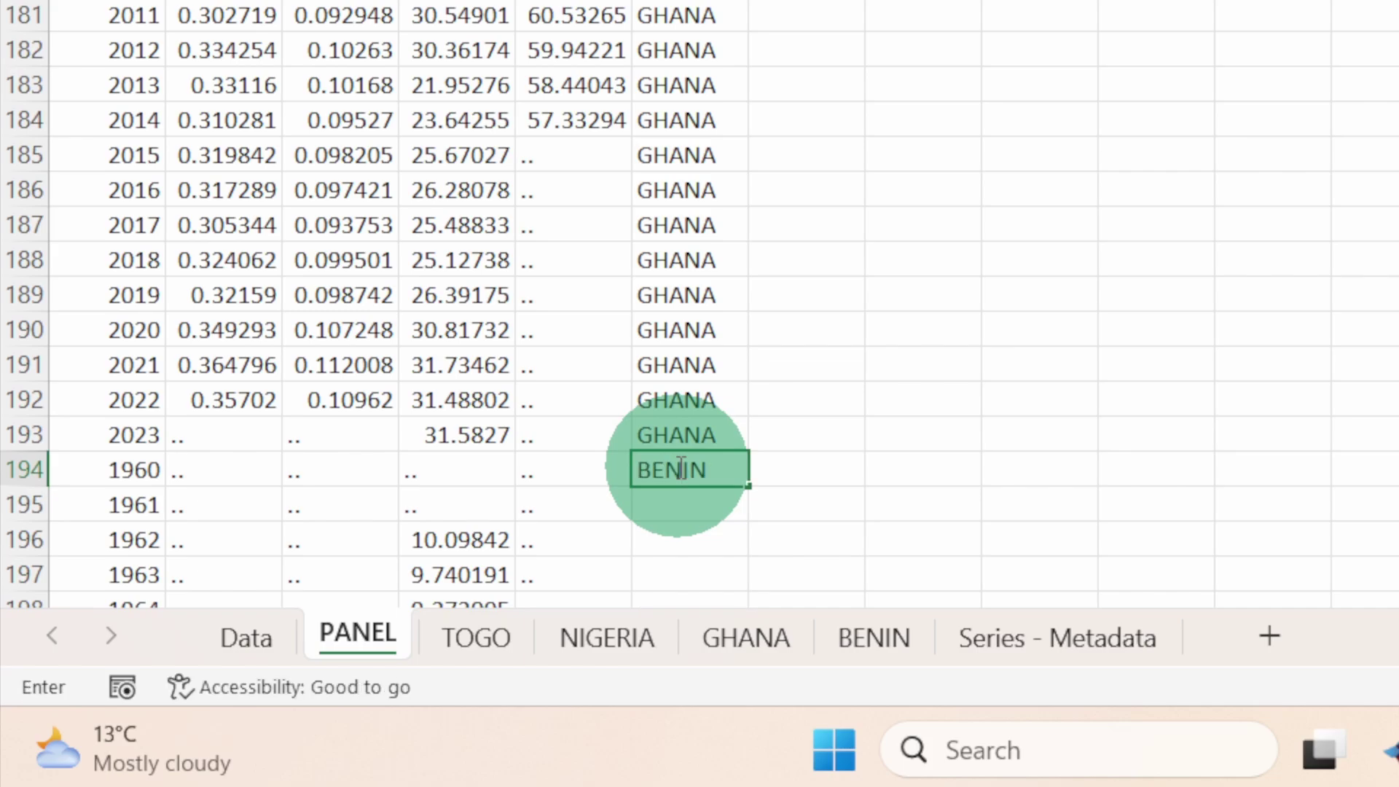
pyautogui.click(748, 485)
pyautogui.doubleClick(748, 485)
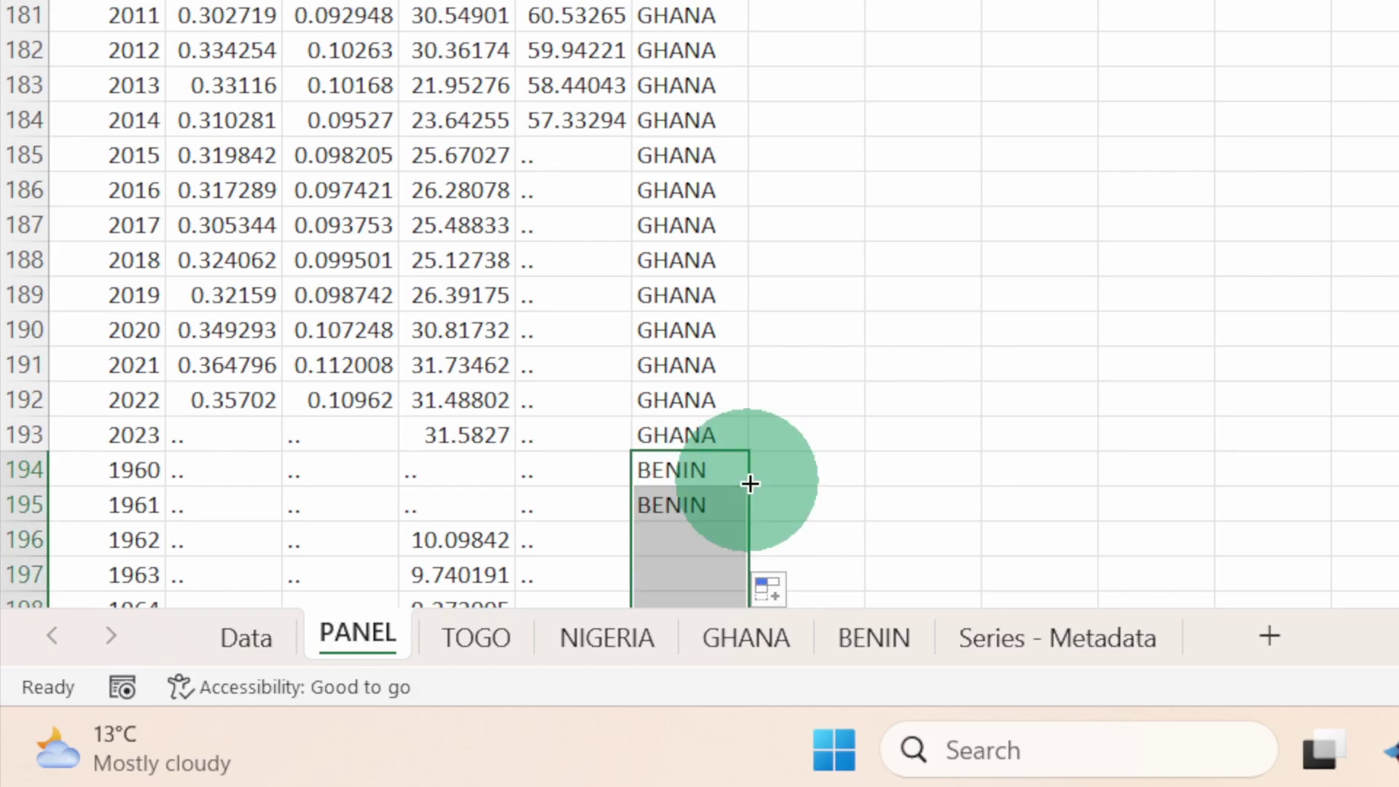
pyautogui.hotkey('ctrl', 'Down')
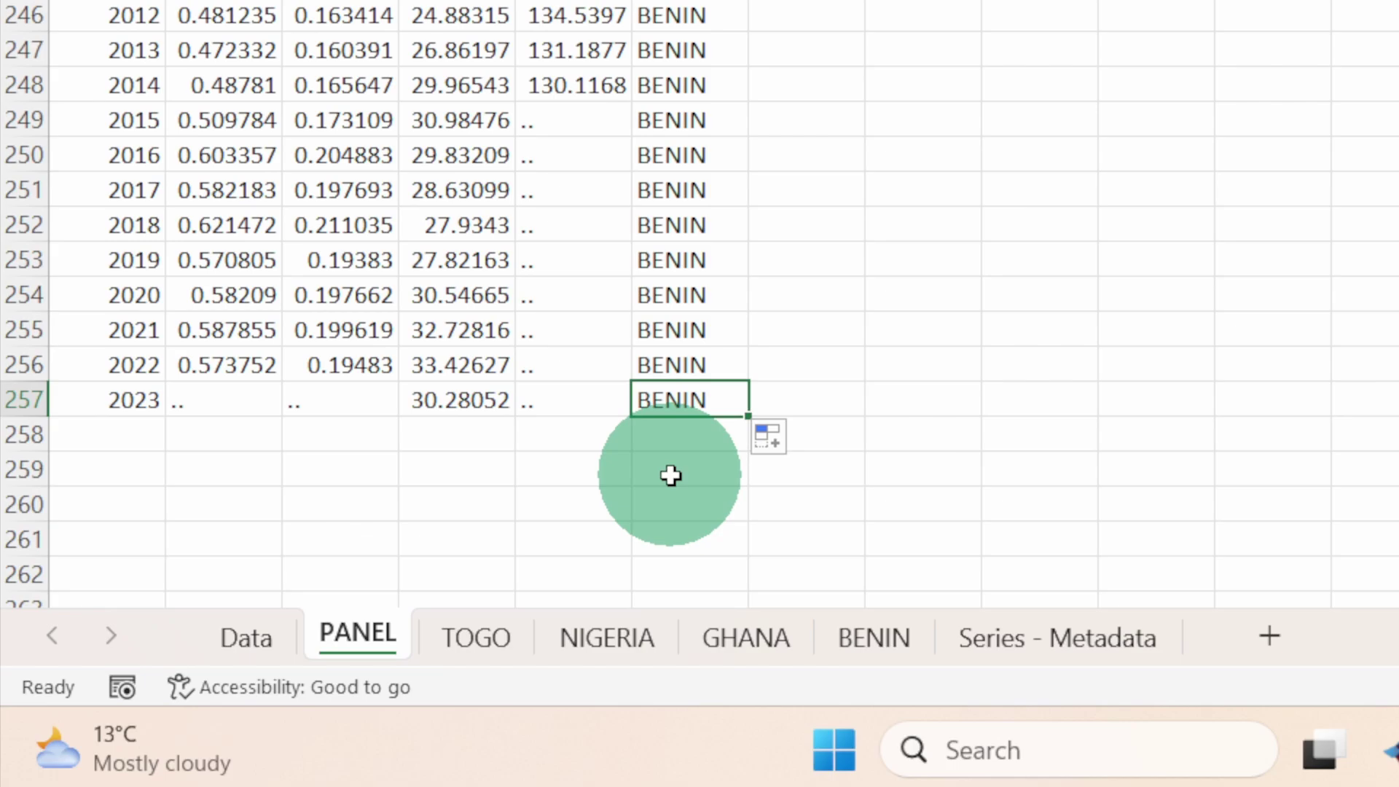
# - Move the COUNTRY column of the PANEL sheet so that it sits between the DATE and X1 columns
pyautogui.scroll(20, 670, 475)
pyautogui.click(682, 106)
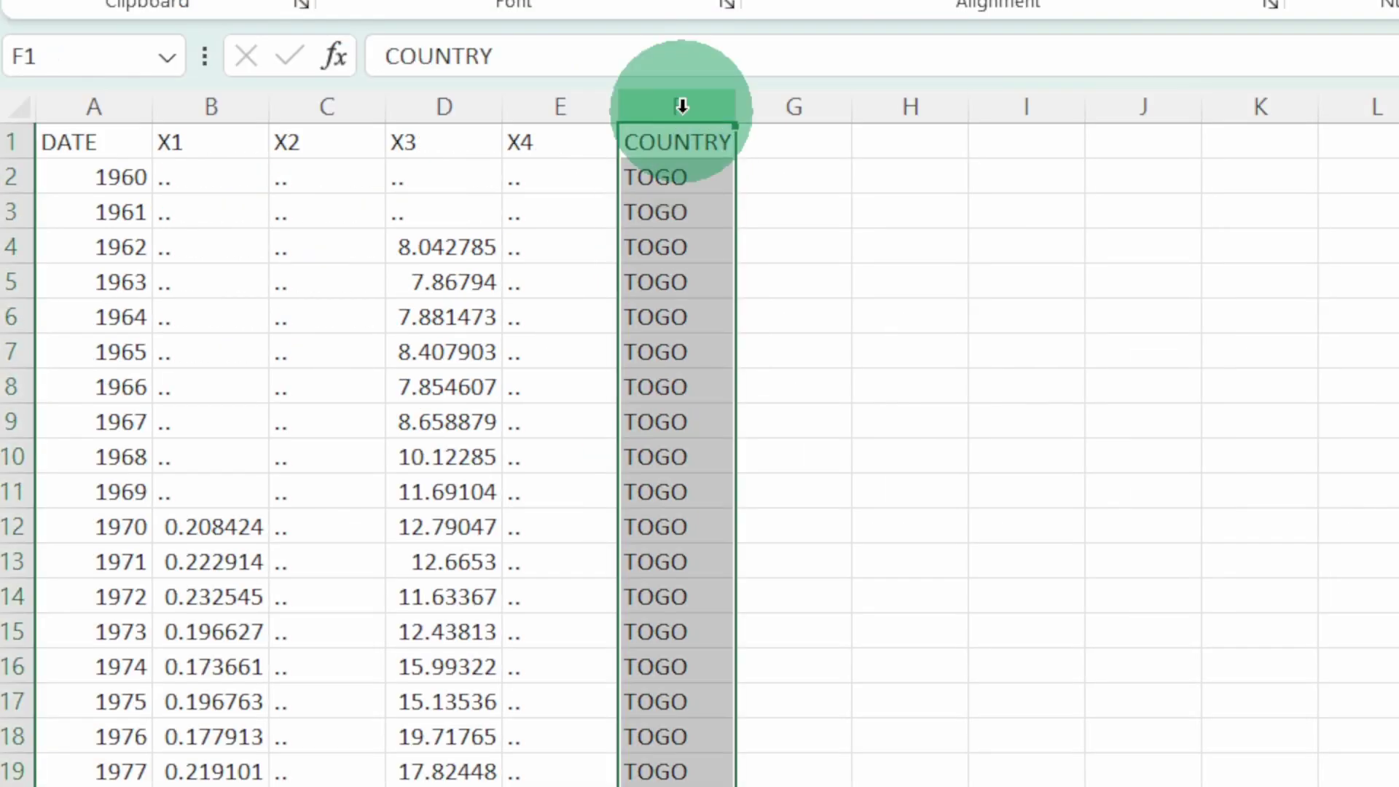
pyautogui.hotkey('ctrl', 'x')
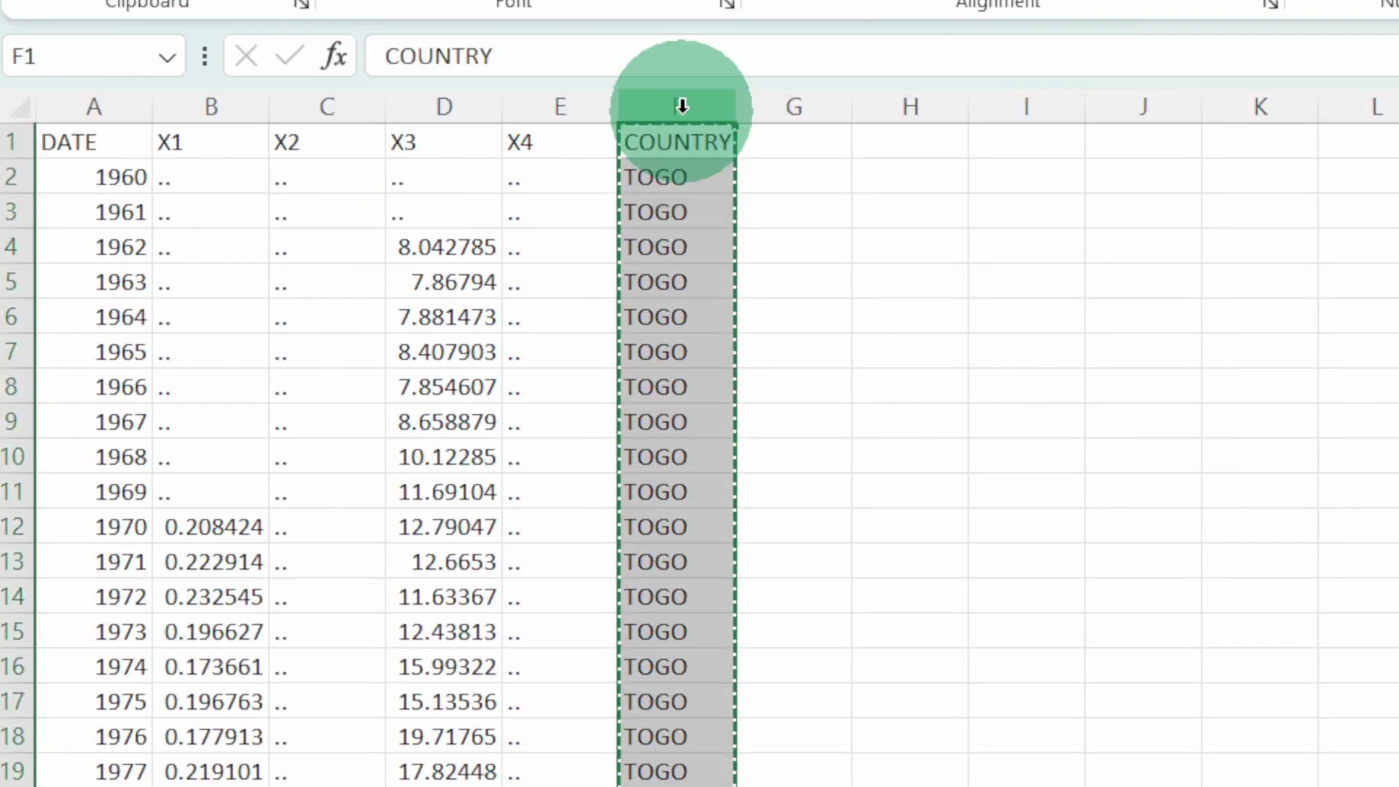
pyautogui.rightClick(194, 107)
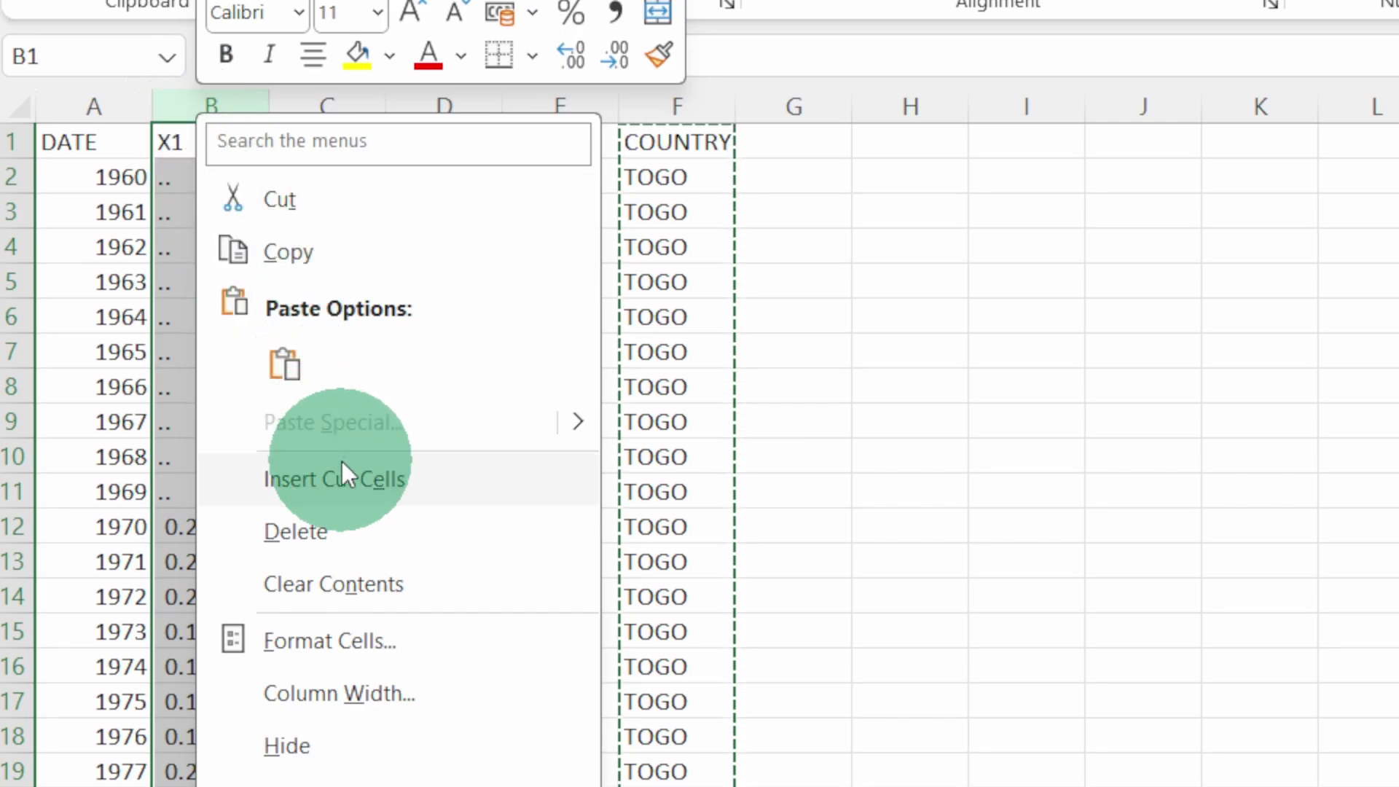
pyautogui.click(343, 480)
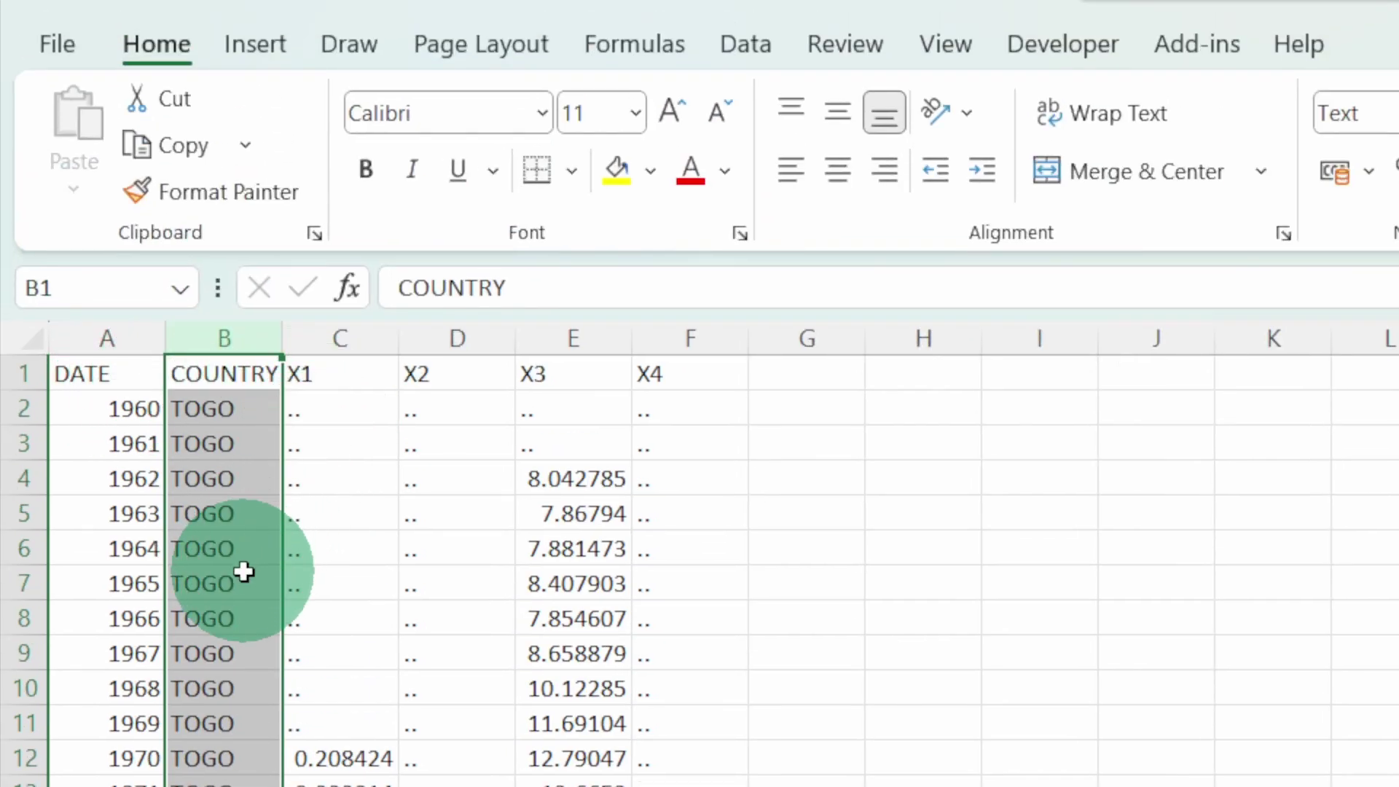
pyautogui.click(196, 470)
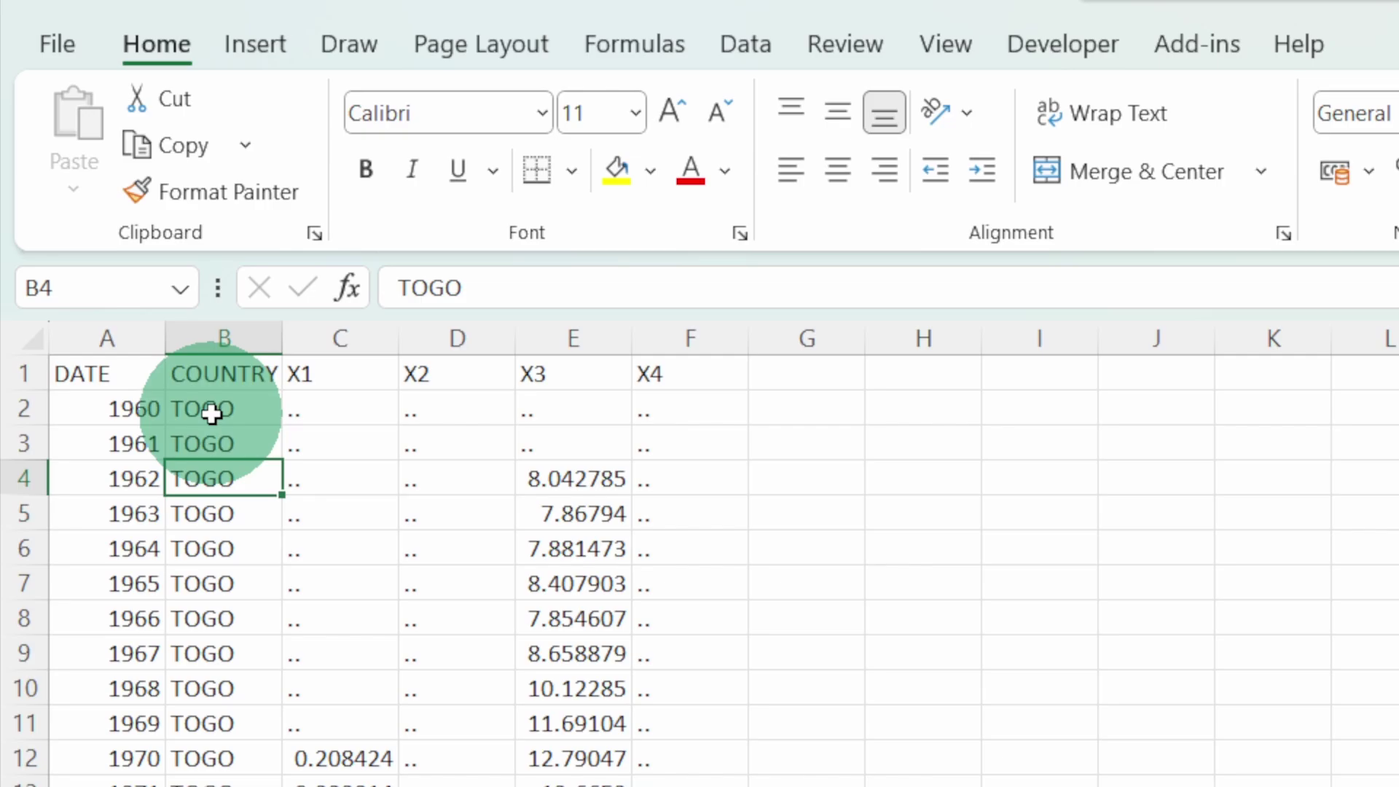